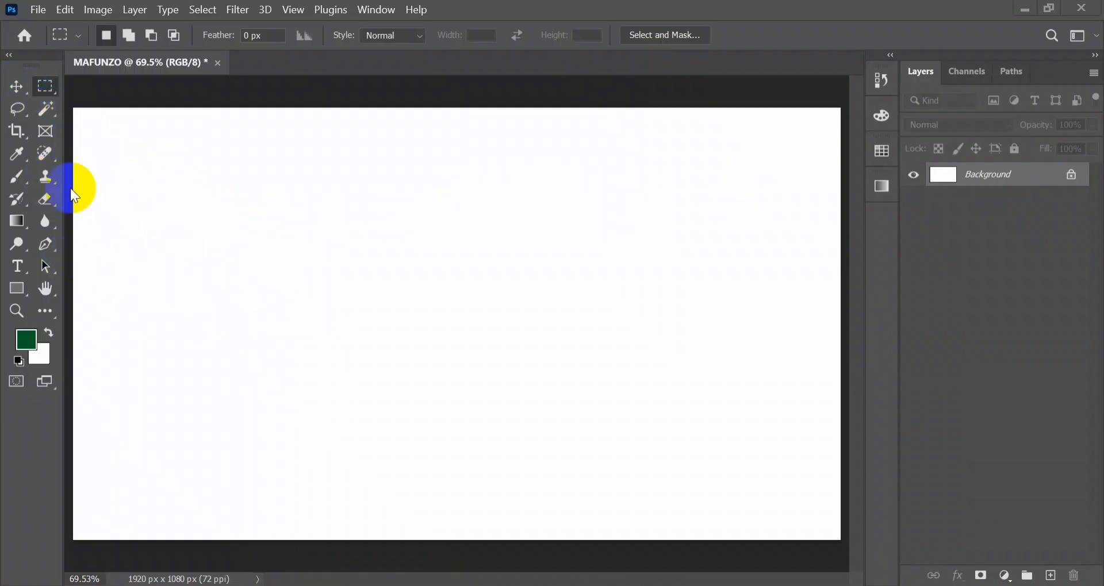
Examine the tool variants grouped with the Move tool and the Rectangular Marquee tool.
{"action": "left_click", "coordinate": [17, 87]}
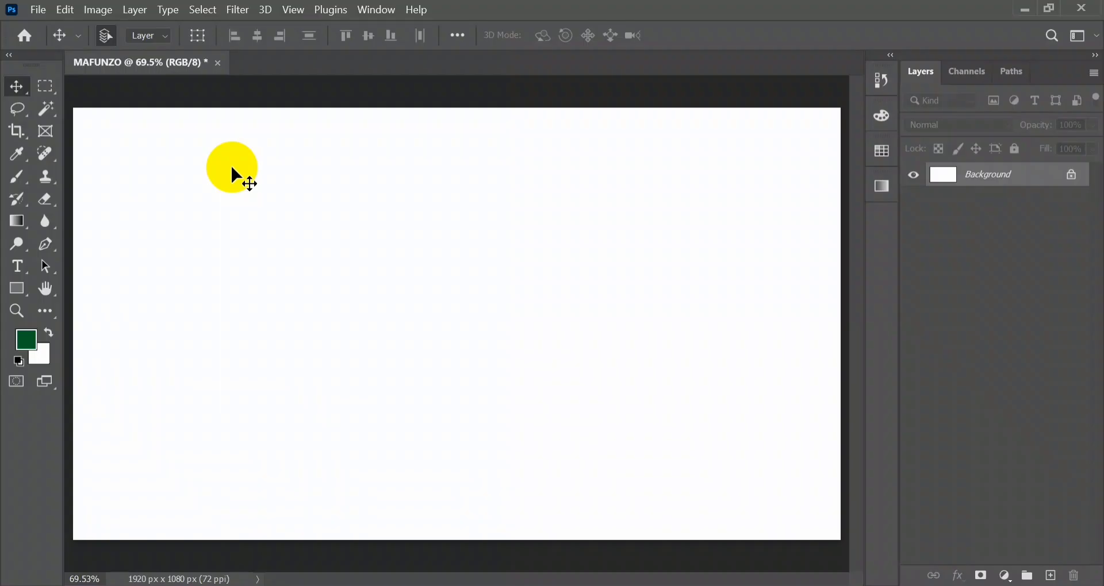
{"action": "left_click", "coordinate": [66, 106]}
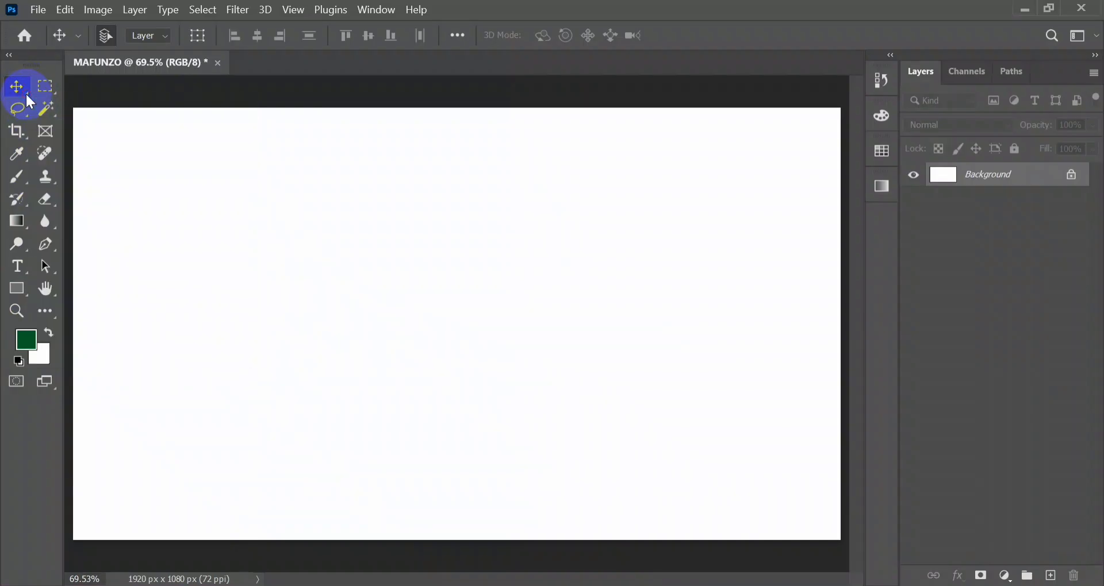
{"action": "right_click", "coordinate": [27, 95]}
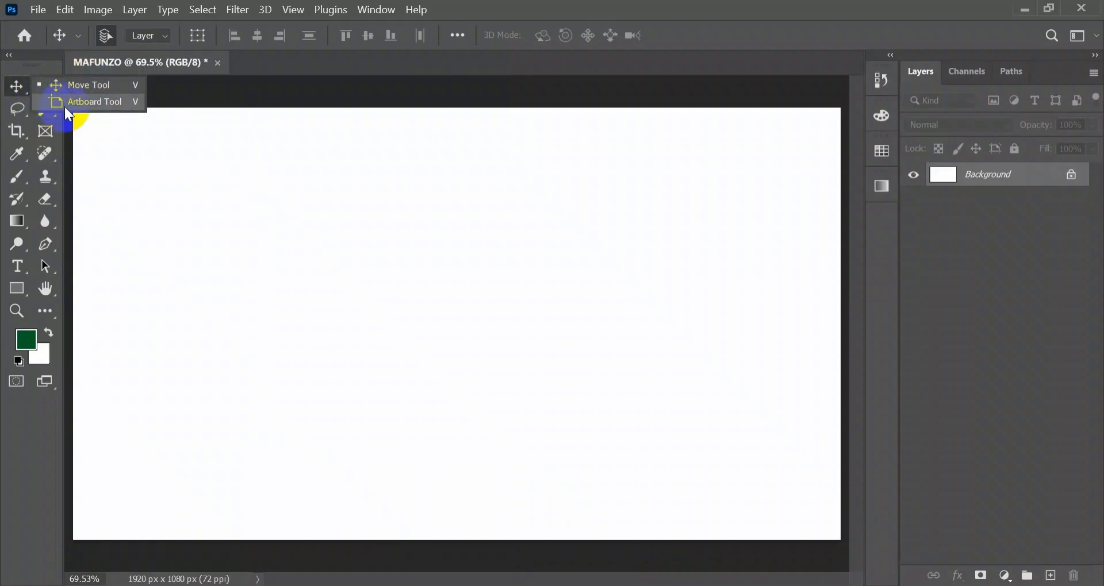
{"action": "left_click", "coordinate": [23, 87]}
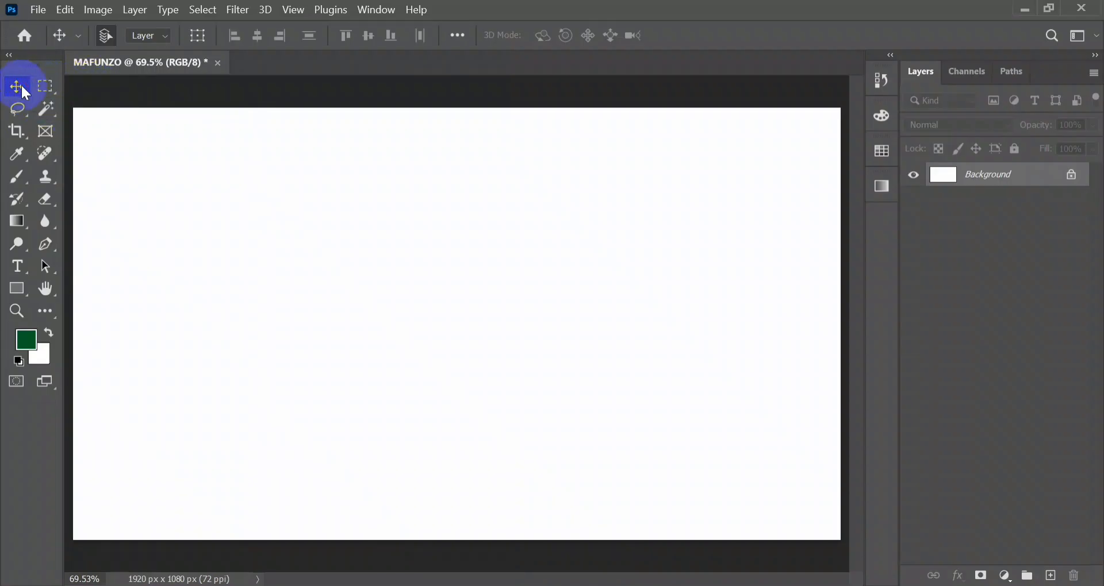
{"action": "left_click", "coordinate": [47, 85]}
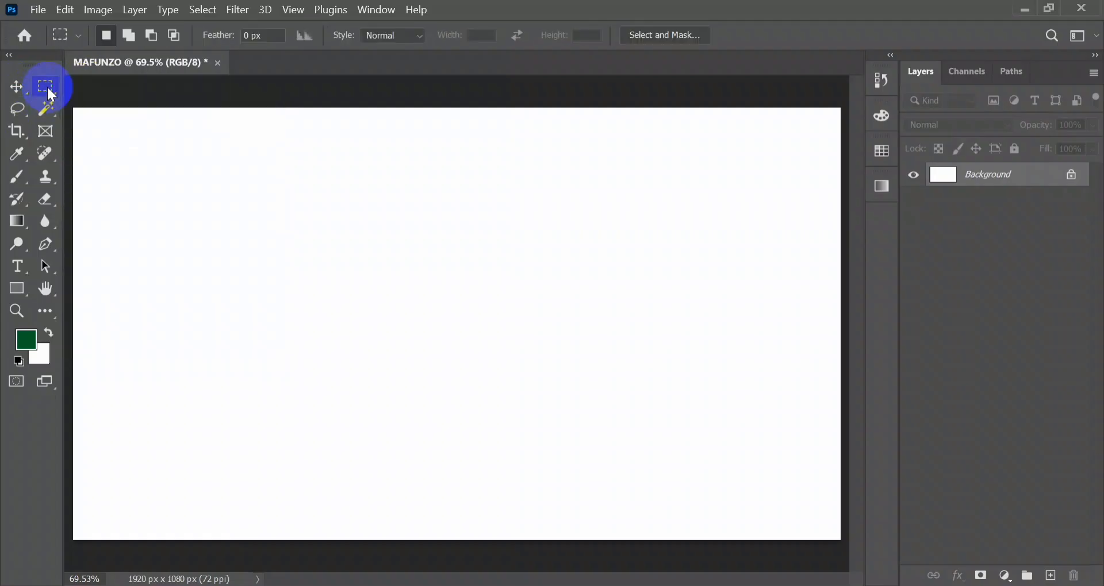
{"action": "right_click", "coordinate": [46, 85]}
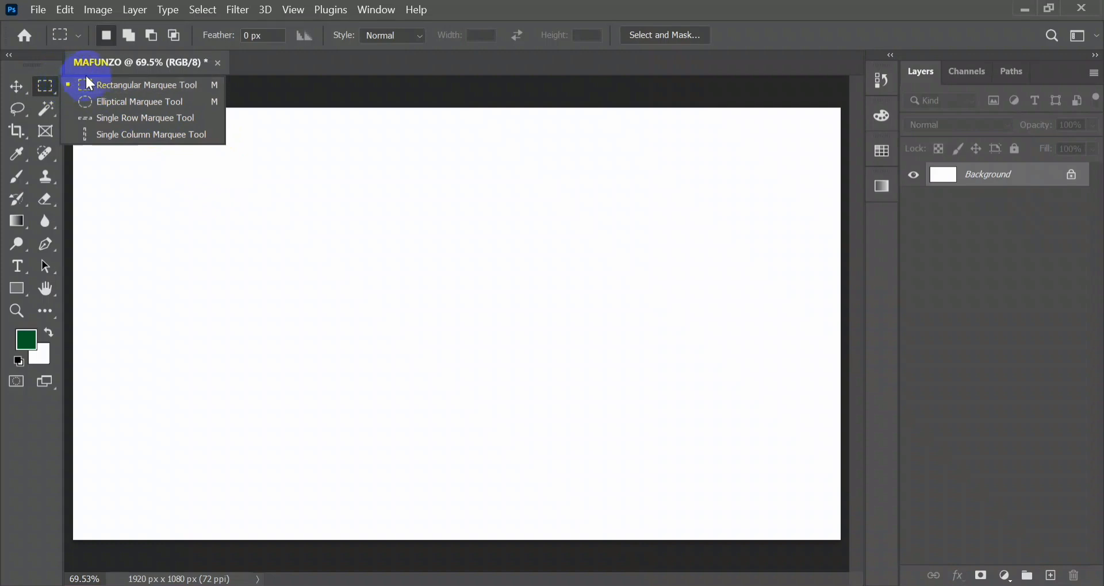
{"action": "left_click", "coordinate": [48, 83]}
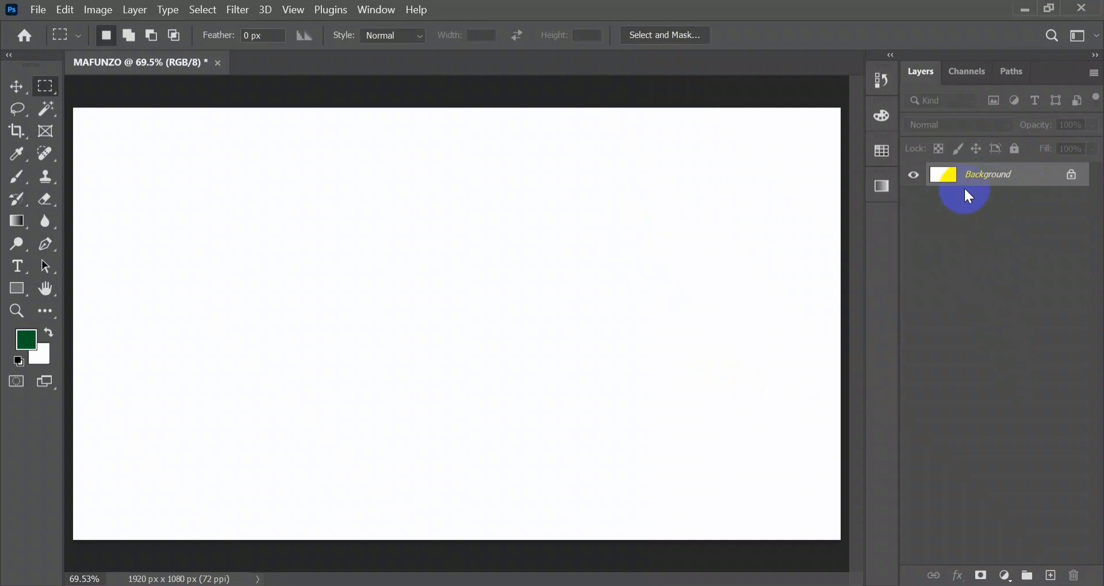
{"action": "left_click_drag", "start_coordinate": [964, 190], "coordinate": [1003, 196]}
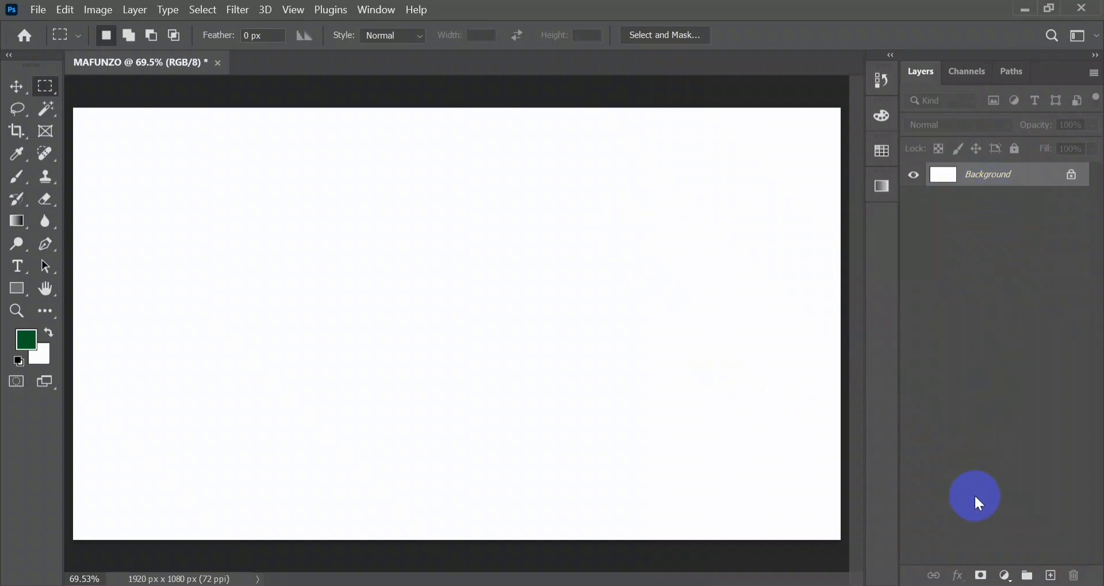
{"action": "left_click_drag", "start_coordinate": [975, 497], "coordinate": [1071, 344]}
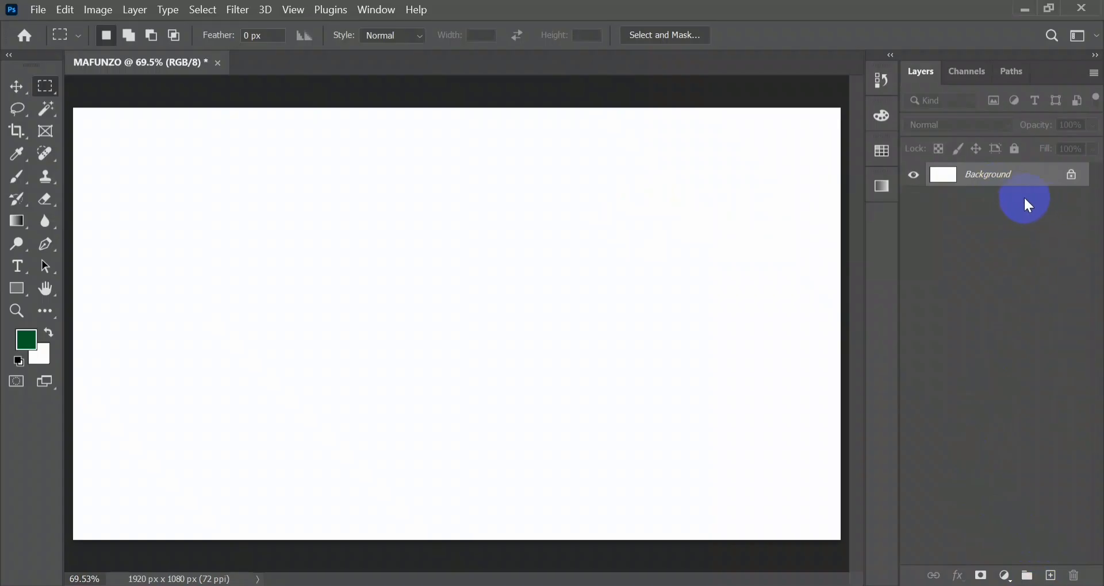
{"action": "left_click_drag", "start_coordinate": [1032, 480], "coordinate": [1052, 578]}
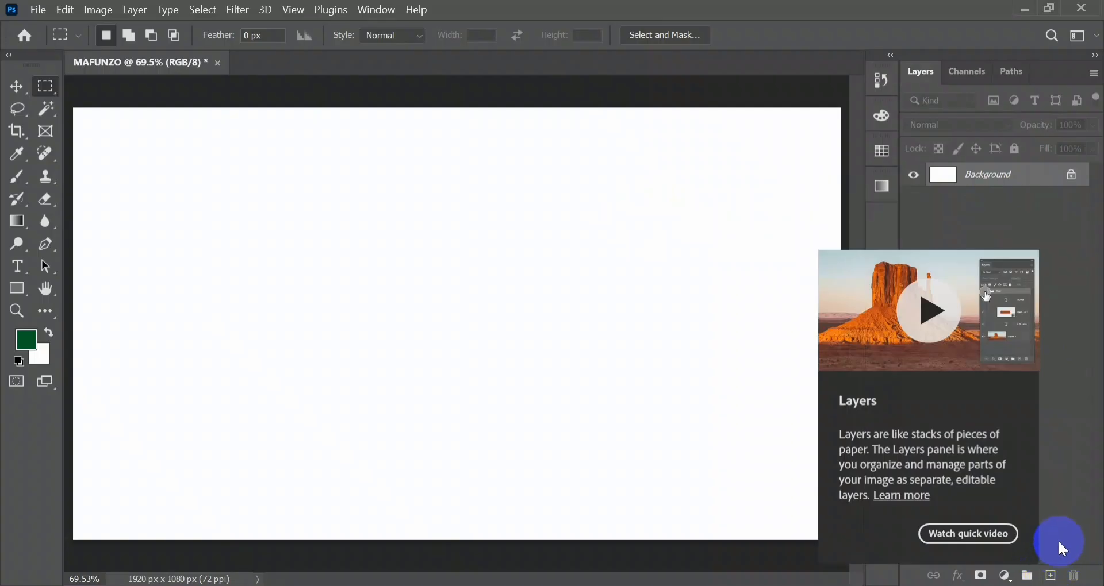
{"action": "left_click_drag", "start_coordinate": [1079, 500], "coordinate": [1007, 581]}
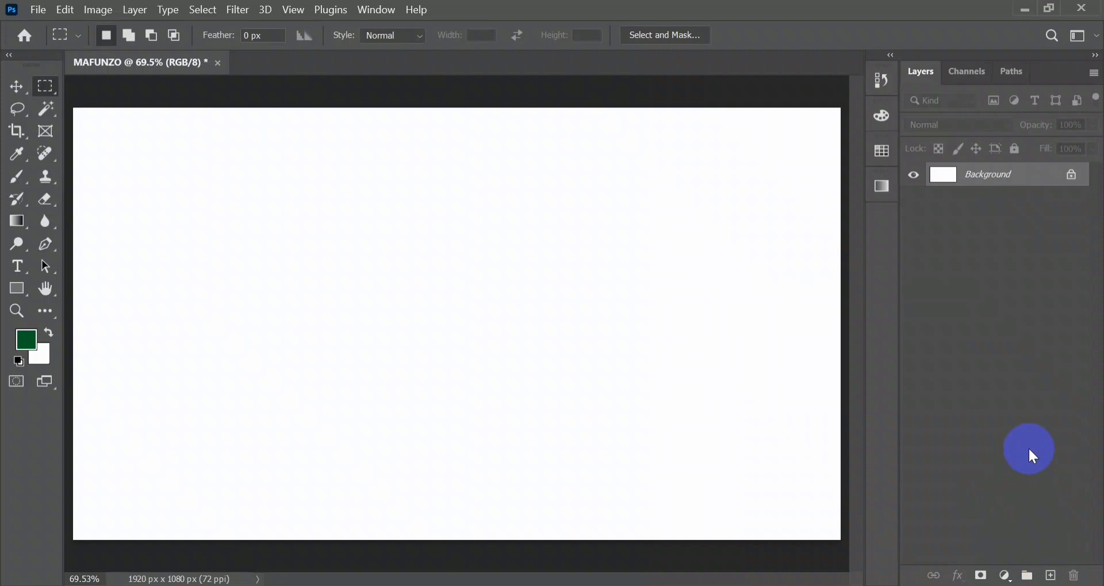
Add a new empty layer above the Background and activate the Brush tool.
{"action": "left_click", "coordinate": [1054, 576]}
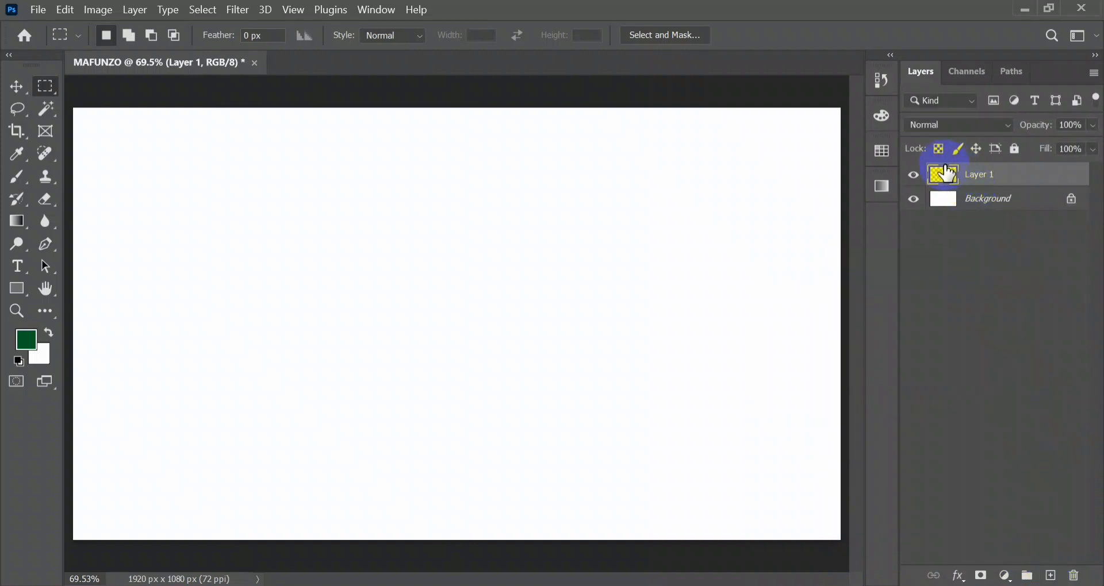
{"action": "mouse_move", "coordinate": [949, 173]}
{"action": "left_mouse_down"}
{"action": "mouse_move", "coordinate": [940, 186]}
{"action": "mouse_move", "coordinate": [943, 178]}
{"action": "mouse_move", "coordinate": [19, 181]}
{"action": "left_mouse_up"}
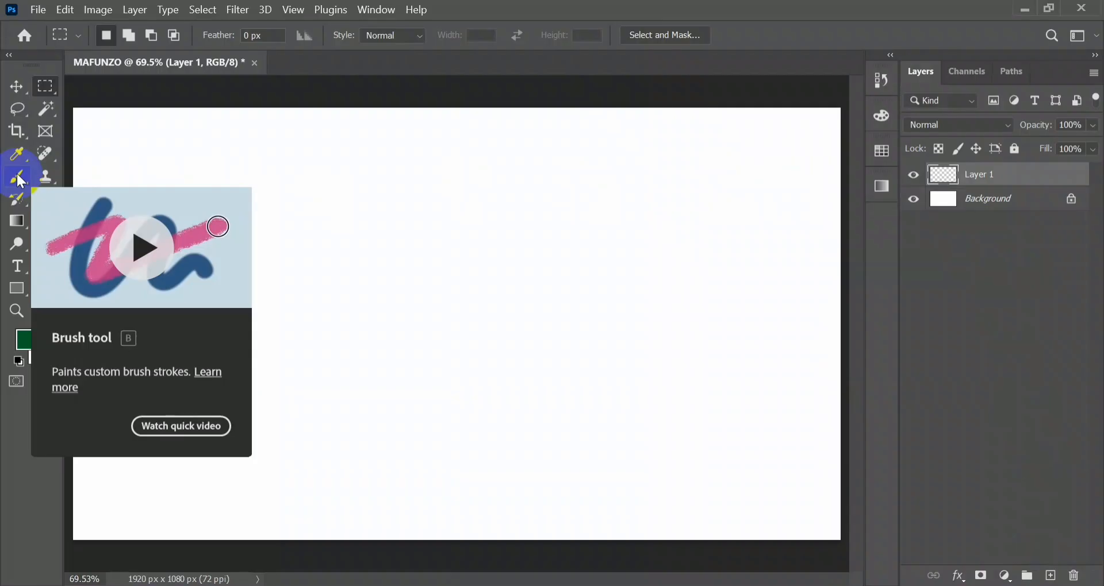
{"action": "left_click", "coordinate": [21, 182]}
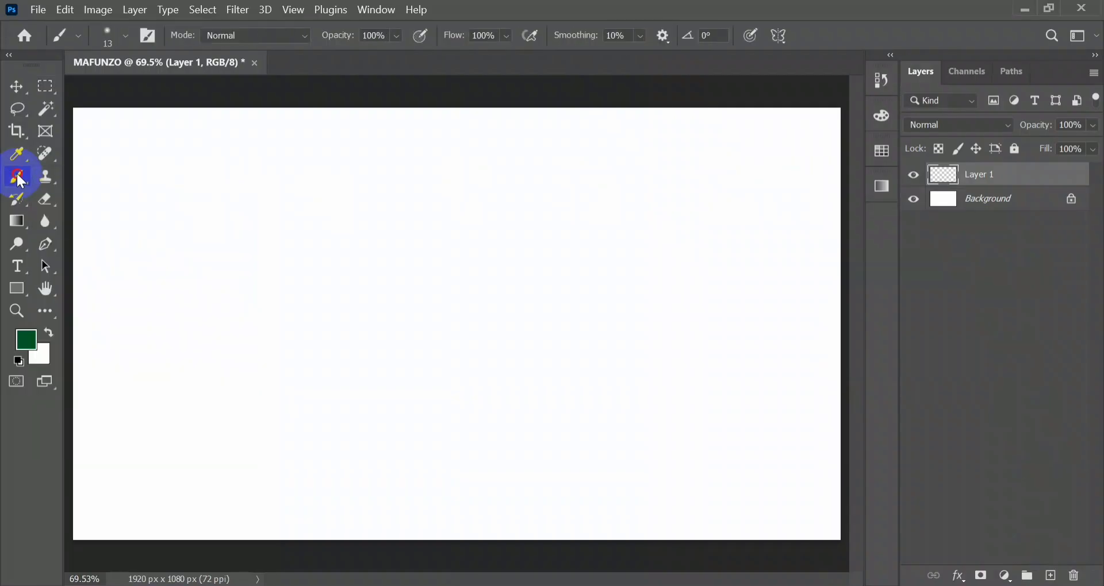
{"action": "left_click", "coordinate": [21, 182]}
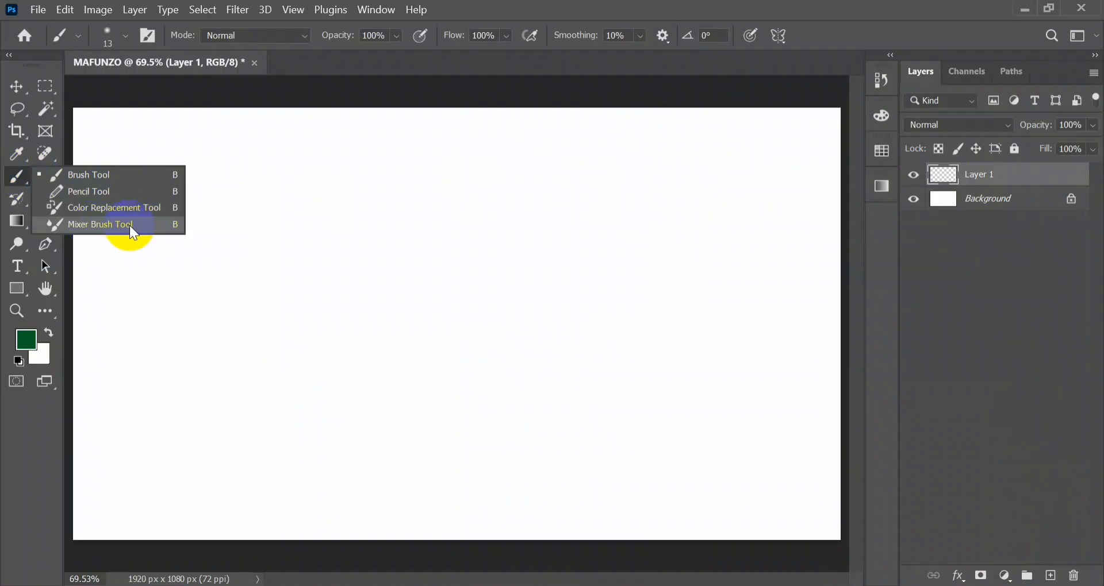
{"action": "left_click", "coordinate": [21, 177]}
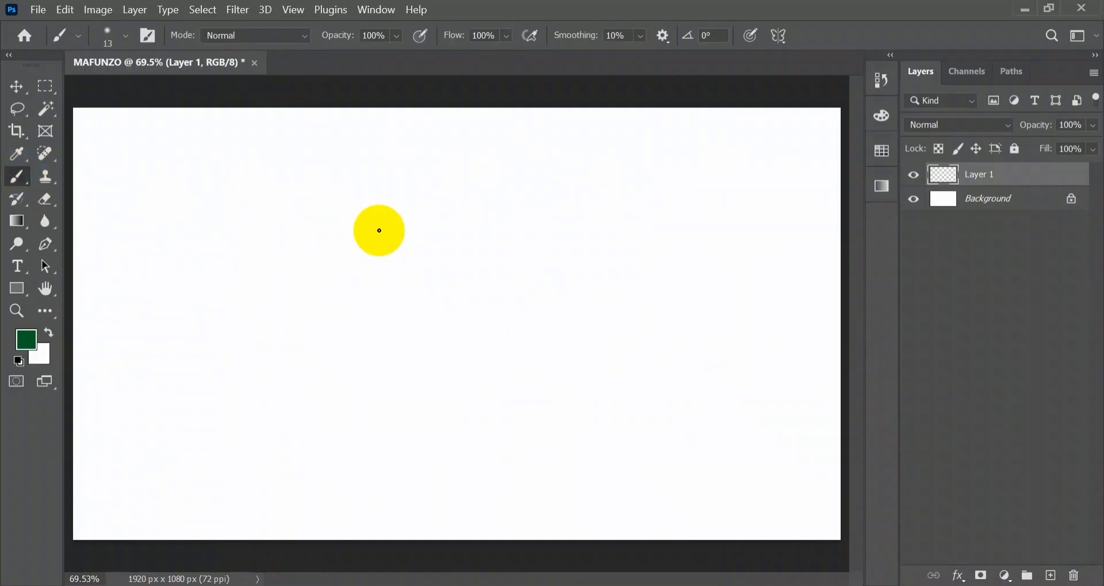
Set the brush size to 401 px and paint a broad soft-edged green stroke across the upper canvas on Layer 1.
{"action": "left_click", "coordinate": [125, 36]}
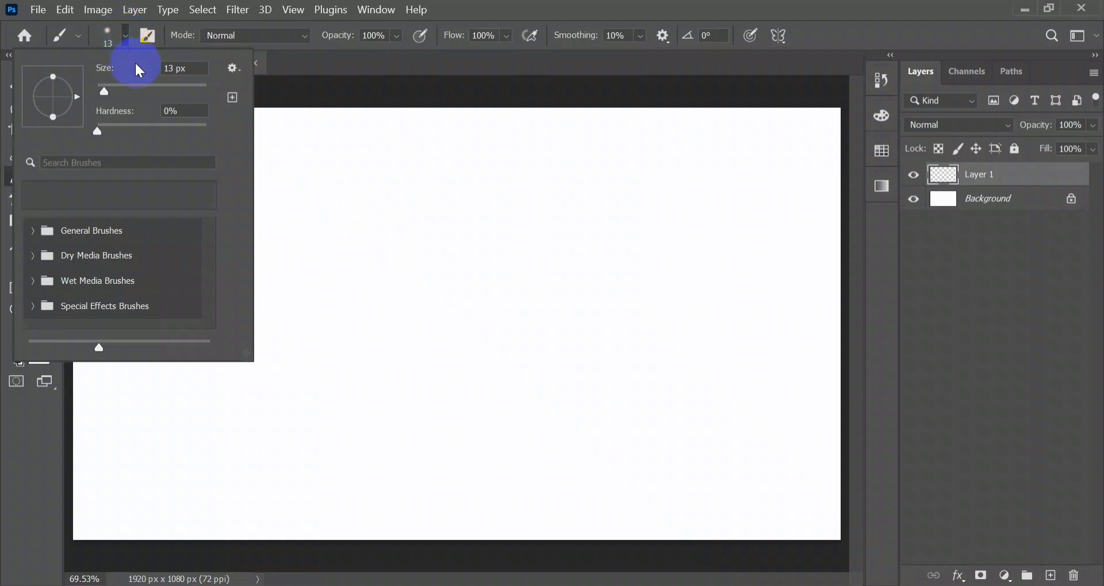
{"action": "left_click", "coordinate": [182, 92]}
{"action": "left_click_drag", "start_coordinate": [183, 91], "coordinate": [190, 91]}
{"action": "left_click", "coordinate": [126, 35]}
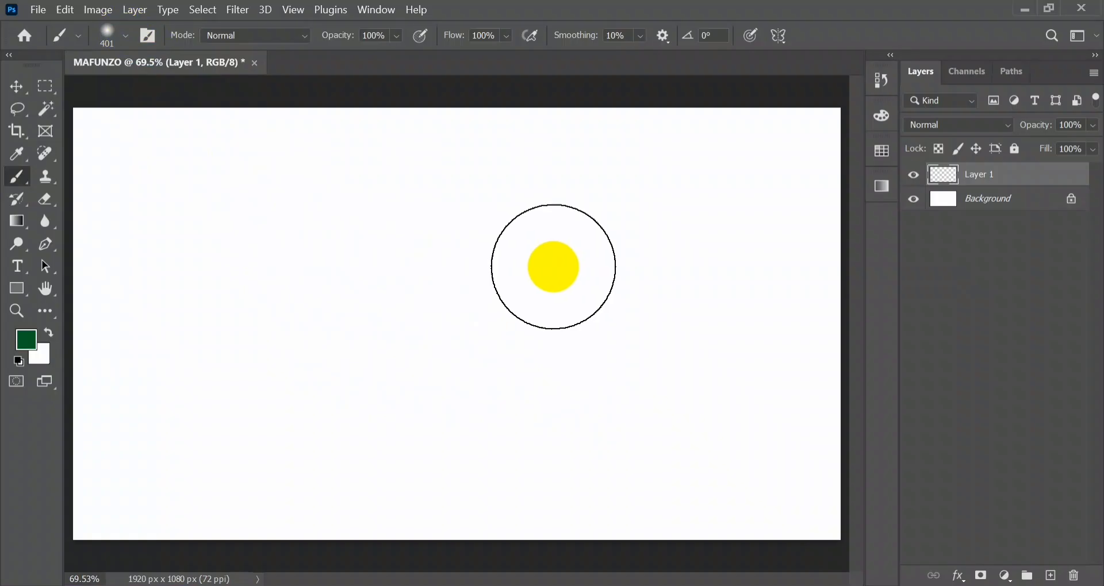
{"action": "mouse_move", "coordinate": [265, 230]}
{"action": "left_mouse_down"}
{"action": "mouse_move", "coordinate": [343, 259]}
{"action": "mouse_move", "coordinate": [613, 264]}
{"action": "left_mouse_up"}
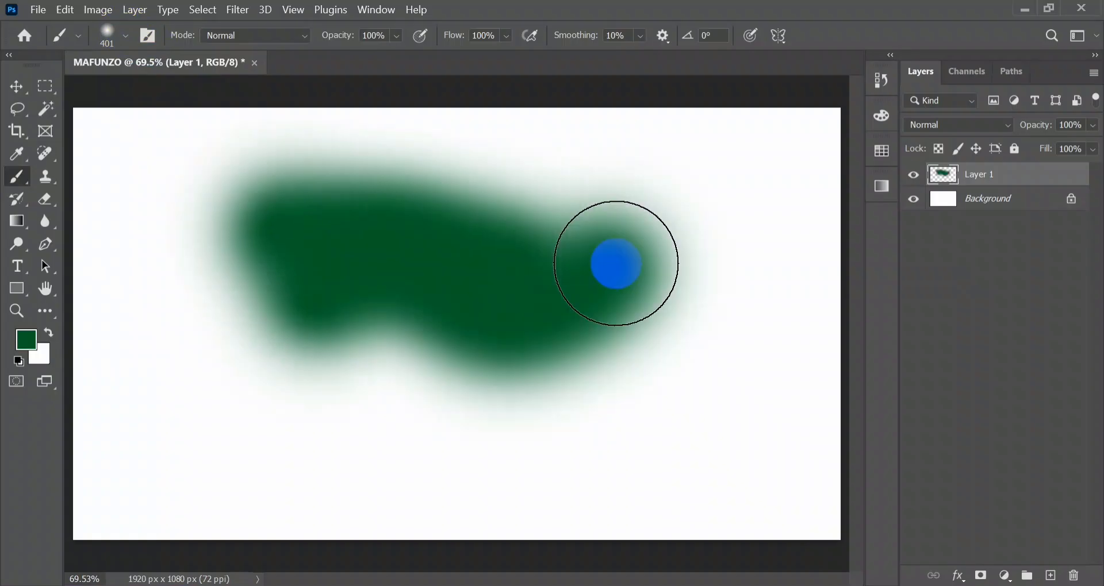
Raise the brush hardness to its maximum and paint a hard-edged green stroke below the soft one on Layer 1.
{"action": "left_click", "coordinate": [126, 36]}
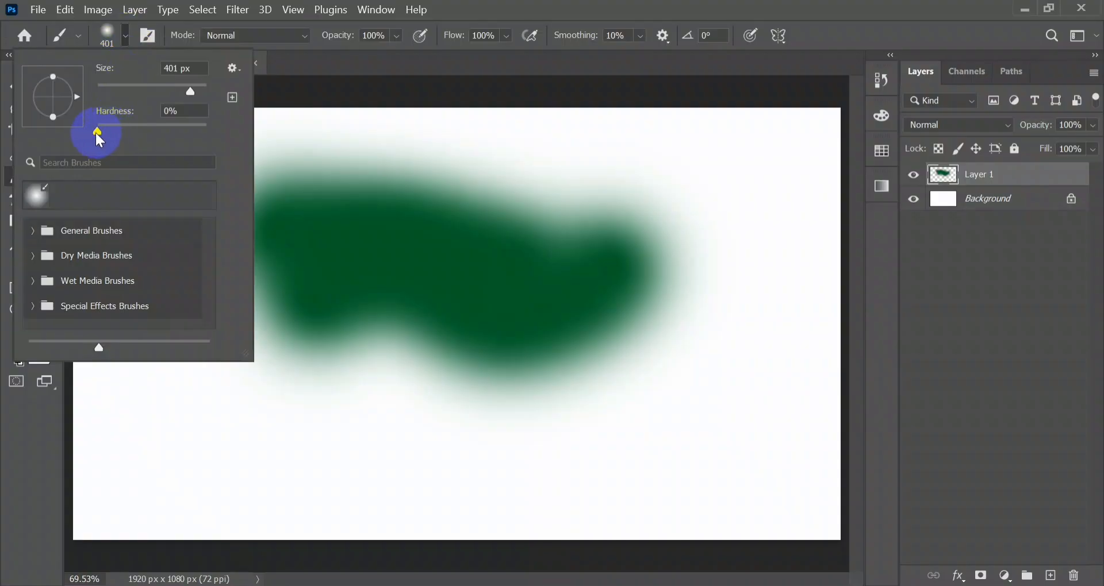
{"action": "left_click_drag", "start_coordinate": [97, 136], "coordinate": [219, 134]}
{"action": "left_click", "coordinate": [124, 36]}
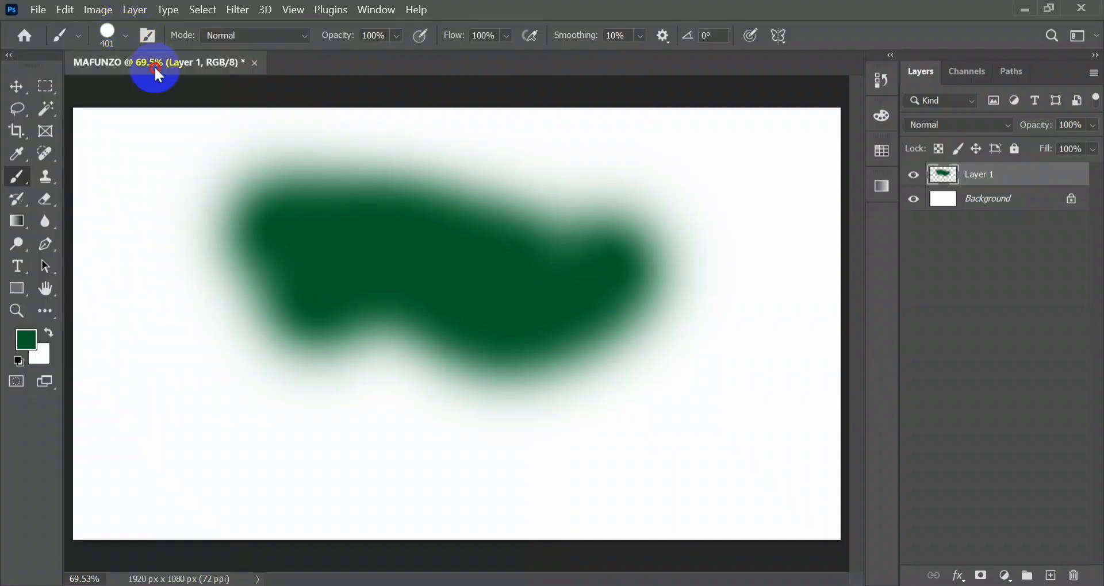
{"action": "mouse_move", "coordinate": [213, 329]}
{"action": "left_mouse_down"}
{"action": "mouse_move", "coordinate": [436, 372]}
{"action": "mouse_move", "coordinate": [568, 374]}
{"action": "left_mouse_up"}
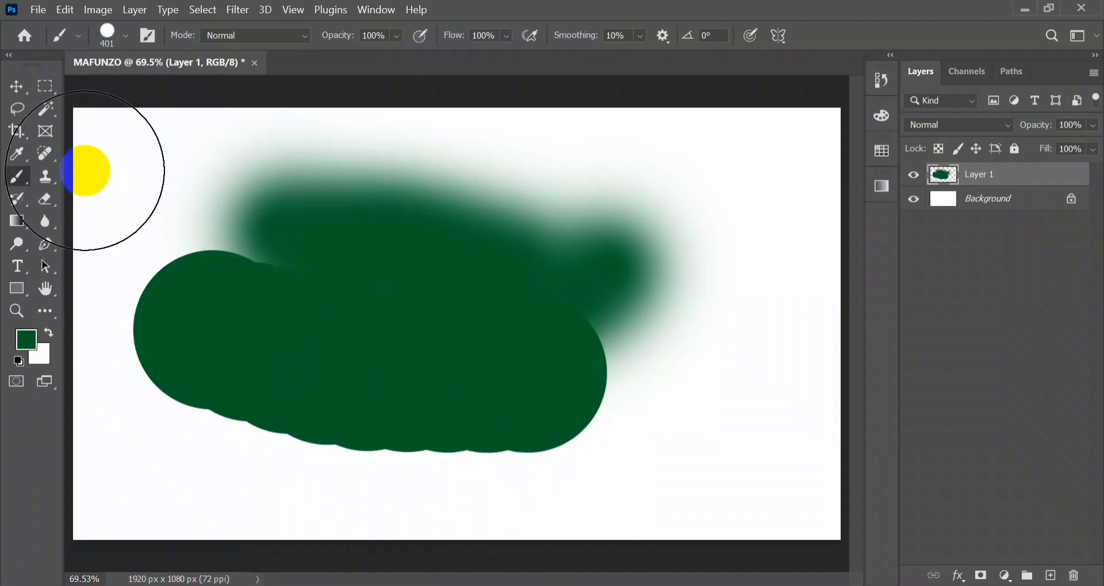
Move the painted strokes on Layer 1 slightly up and to the right with the Move tool.
{"action": "left_click", "coordinate": [19, 87]}
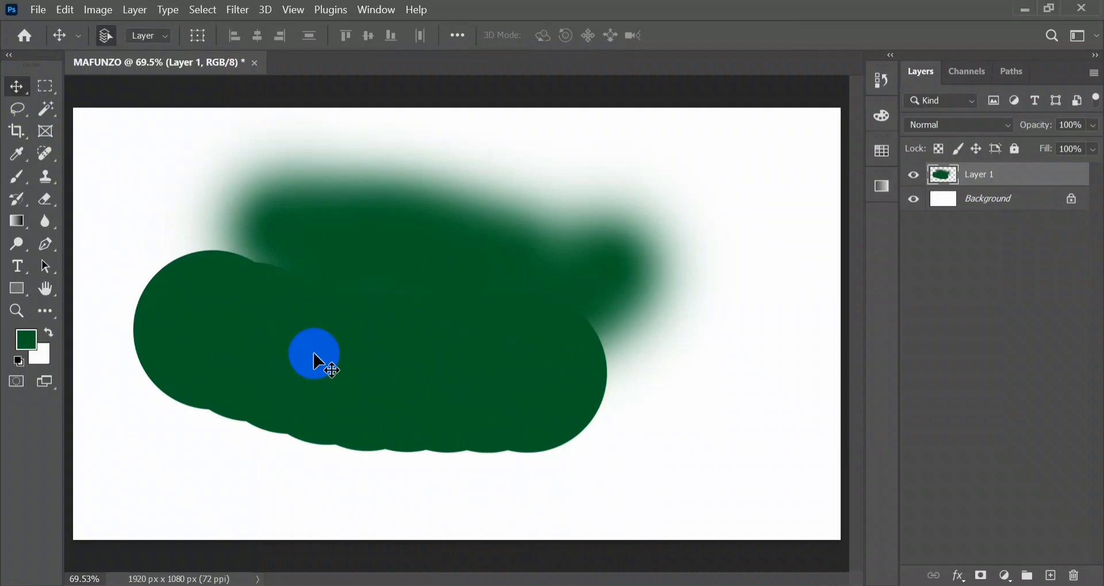
{"action": "mouse_move", "coordinate": [341, 372]}
{"action": "left_mouse_down"}
{"action": "mouse_move", "coordinate": [507, 345]}
{"action": "mouse_move", "coordinate": [360, 389]}
{"action": "mouse_move", "coordinate": [291, 352]}
{"action": "mouse_move", "coordinate": [330, 318]}
{"action": "mouse_move", "coordinate": [331, 381]}
{"action": "mouse_move", "coordinate": [276, 352]}
{"action": "mouse_move", "coordinate": [291, 344]}
{"action": "mouse_move", "coordinate": [360, 367]}
{"action": "mouse_move", "coordinate": [397, 356]}
{"action": "mouse_move", "coordinate": [416, 333]}
{"action": "mouse_move", "coordinate": [316, 320]}
{"action": "mouse_move", "coordinate": [319, 340]}
{"action": "mouse_move", "coordinate": [336, 346]}
{"action": "left_mouse_up"}
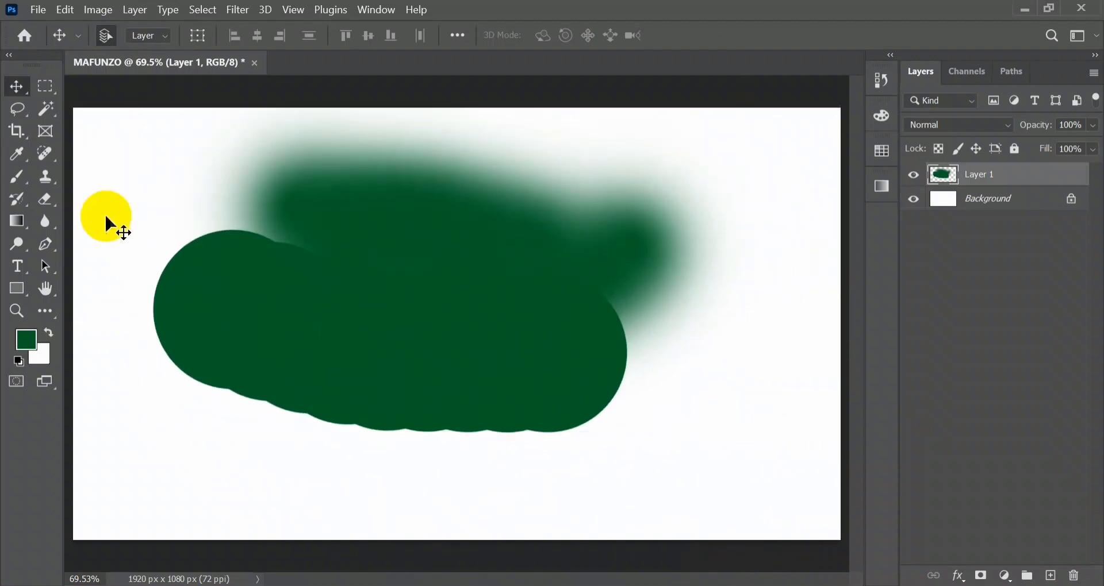
{"action": "left_click", "coordinate": [45, 95]}
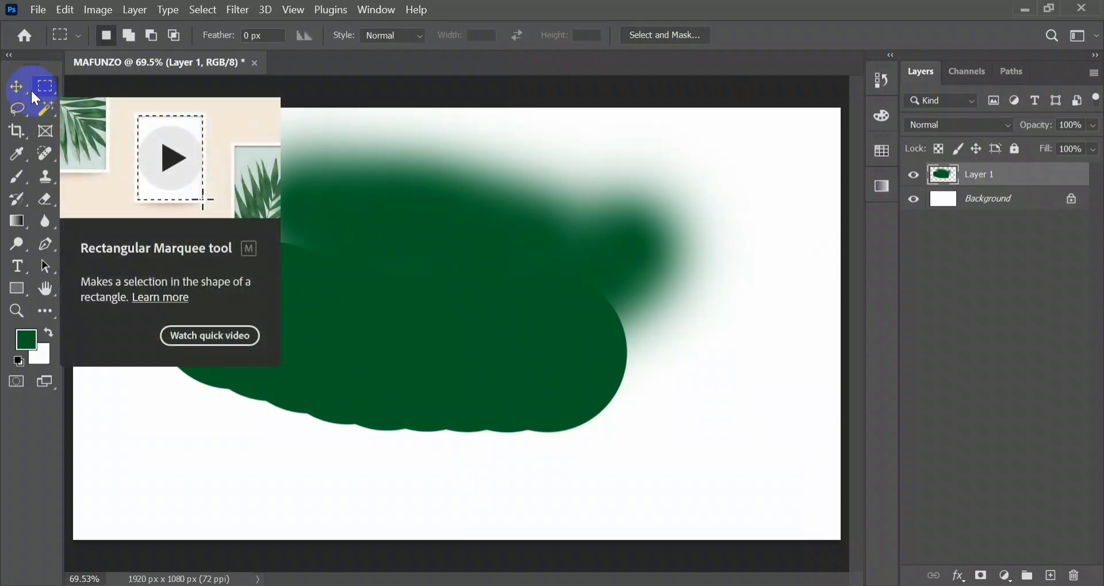
{"action": "left_click", "coordinate": [16, 88]}
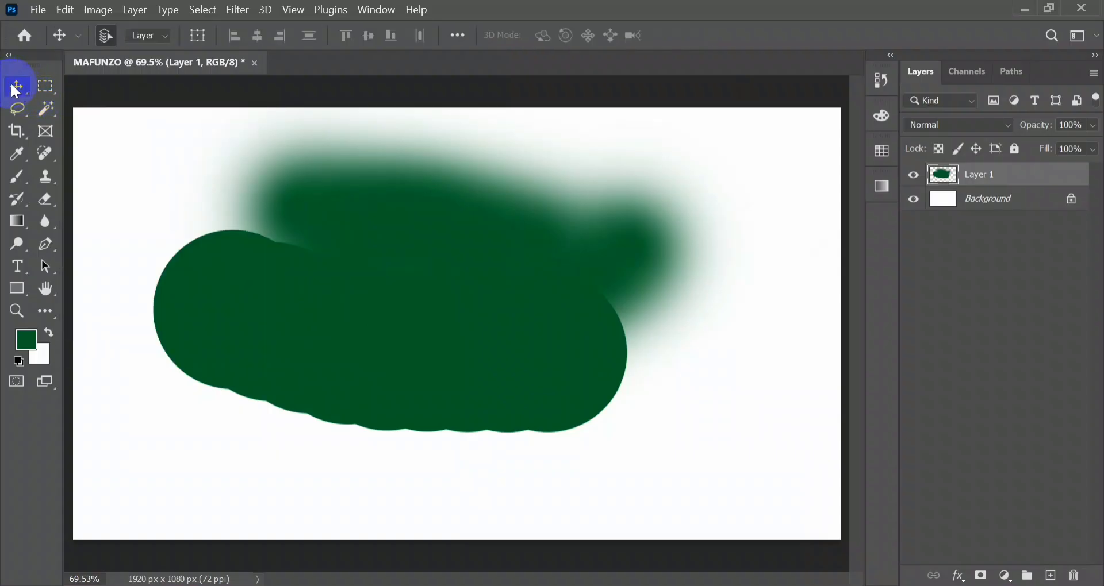
Turn off Auto-Select for the Move tool and shift the painted strokes on Layer 1 slightly down and to the right.
{"action": "left_click", "coordinate": [107, 37]}
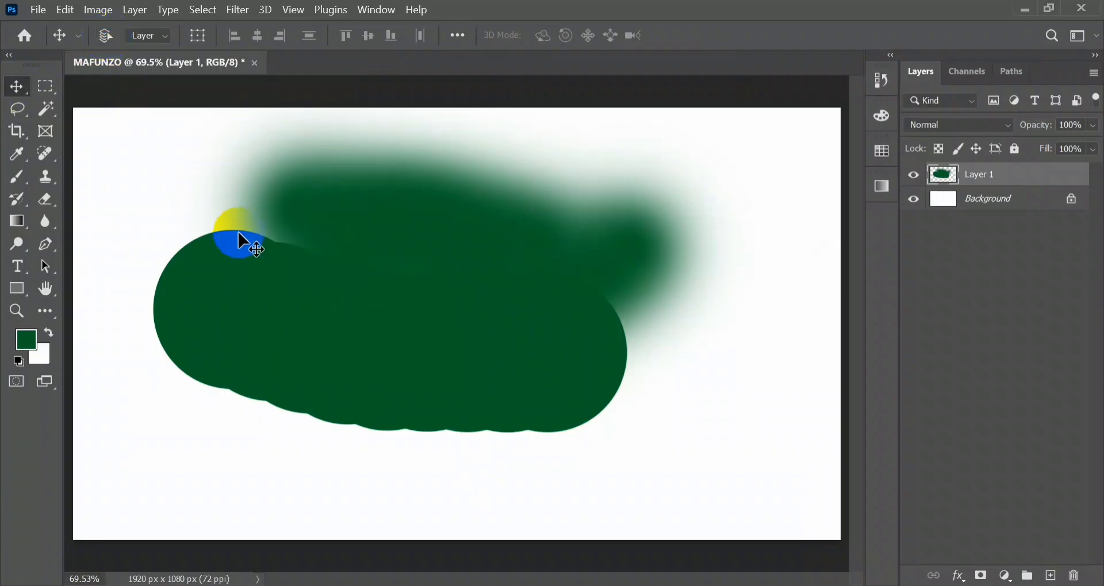
{"action": "left_click_drag", "start_coordinate": [301, 286], "coordinate": [316, 310]}
{"action": "left_click_drag", "start_coordinate": [417, 296], "coordinate": [506, 305]}
{"action": "left_click", "coordinate": [522, 333]}
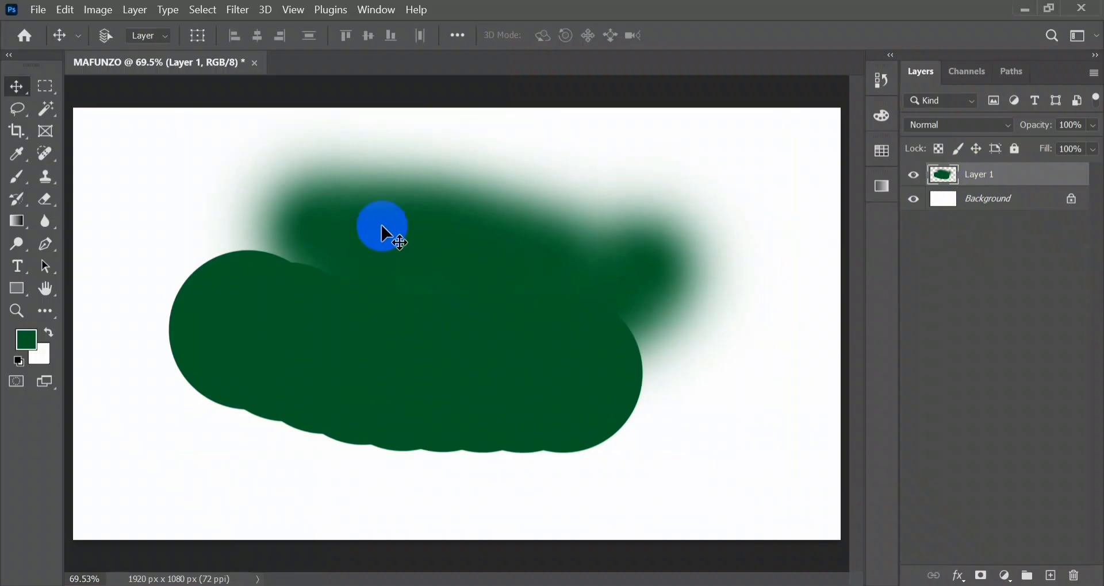
Turn Auto-Select back on for the Move tool with Layer as its target, and delete Layer 1.
{"action": "left_click", "coordinate": [971, 178]}
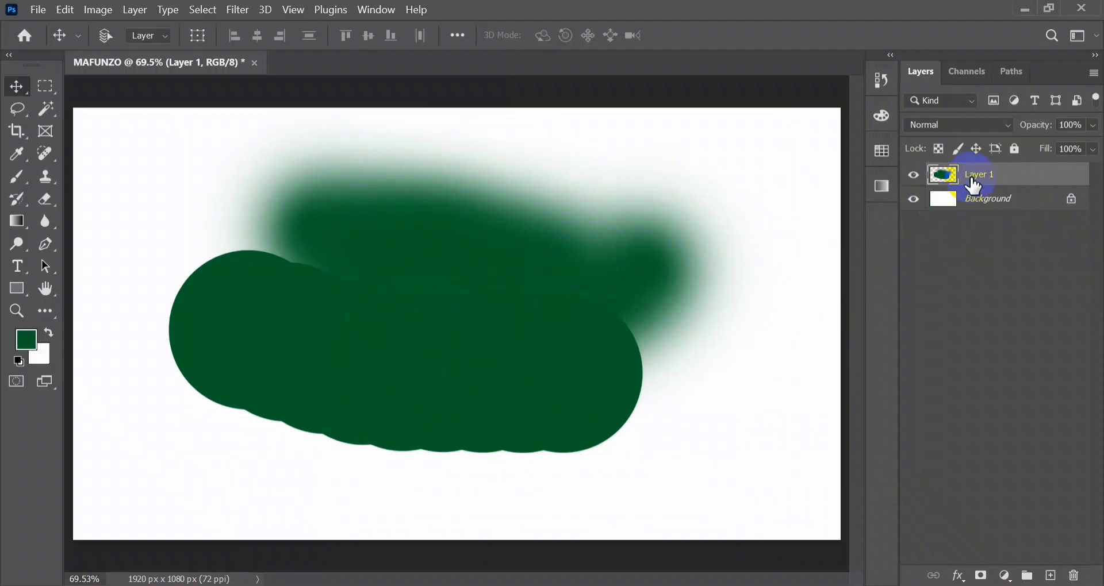
{"action": "left_click", "coordinate": [505, 224]}
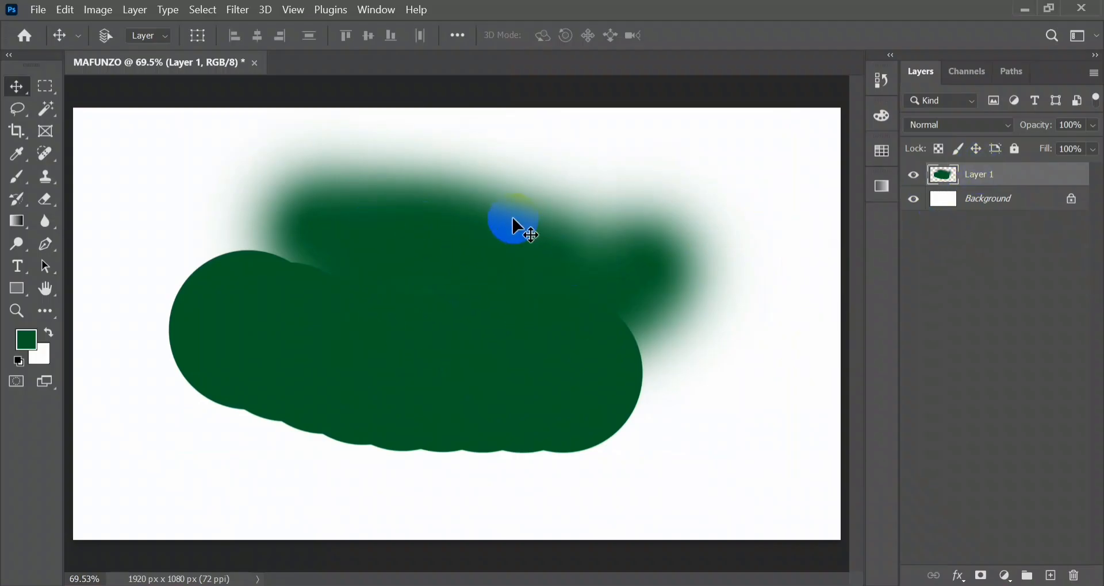
{"action": "left_click", "coordinate": [161, 34]}
{"action": "left_click", "coordinate": [160, 33]}
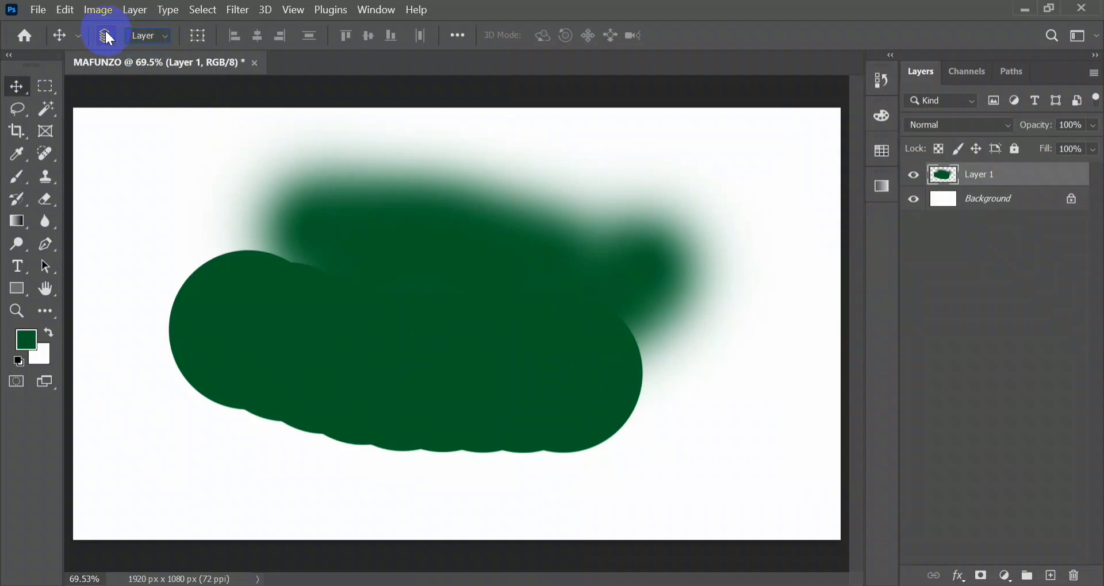
{"action": "left_click", "coordinate": [254, 190]}
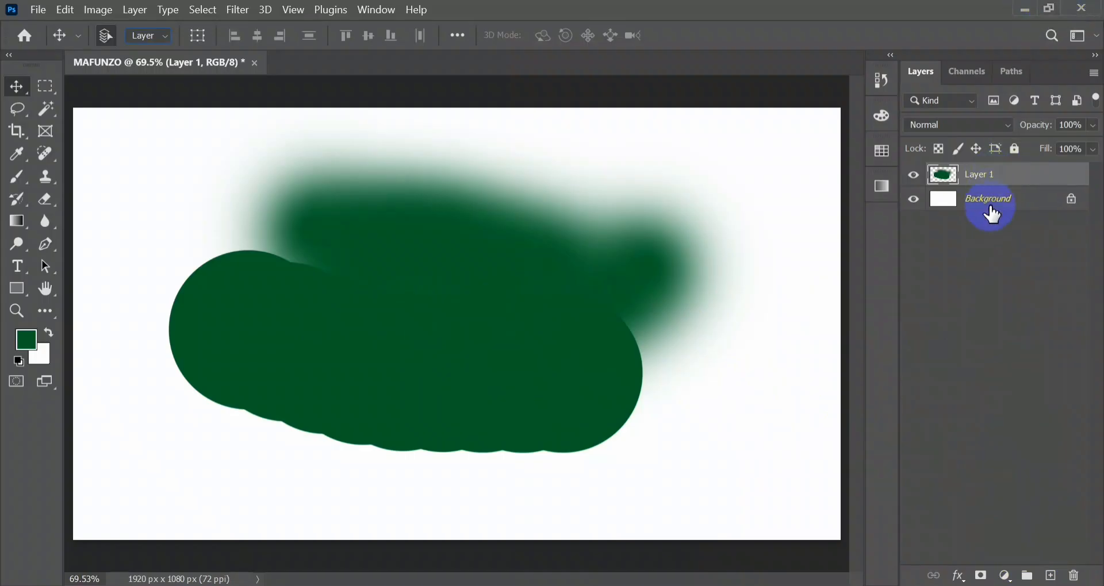
{"action": "left_click_drag", "start_coordinate": [993, 180], "coordinate": [1074, 575]}
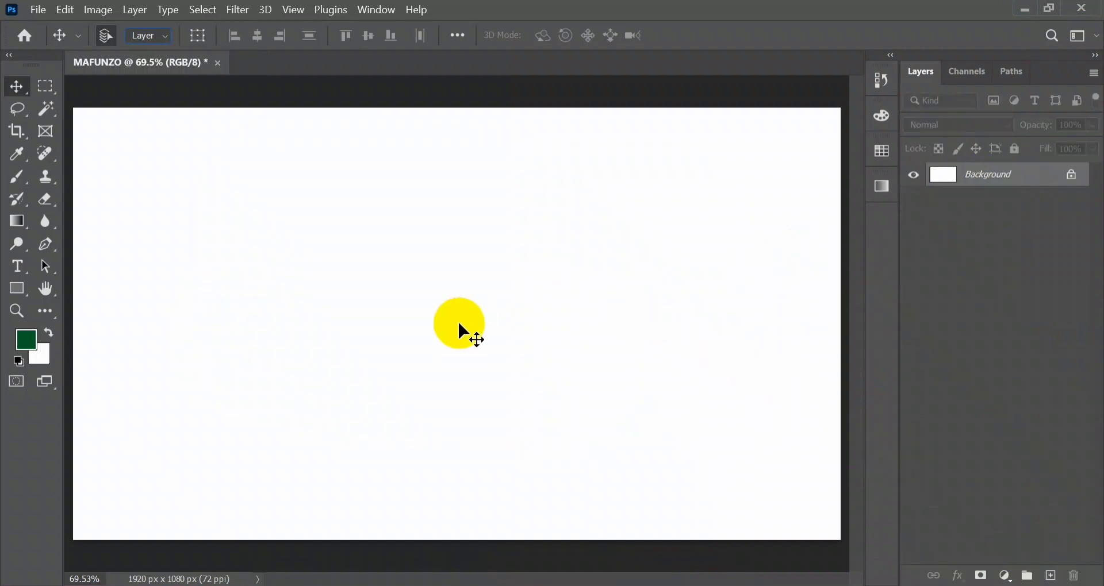
Paint a broad hard-edged green stroke directly on the Background layer and switch to the Move tool.
{"action": "left_click", "coordinate": [18, 181]}
{"action": "mouse_move", "coordinate": [293, 298]}
{"action": "left_mouse_down"}
{"action": "mouse_move", "coordinate": [517, 286]}
{"action": "mouse_move", "coordinate": [566, 293]}
{"action": "left_mouse_up"}
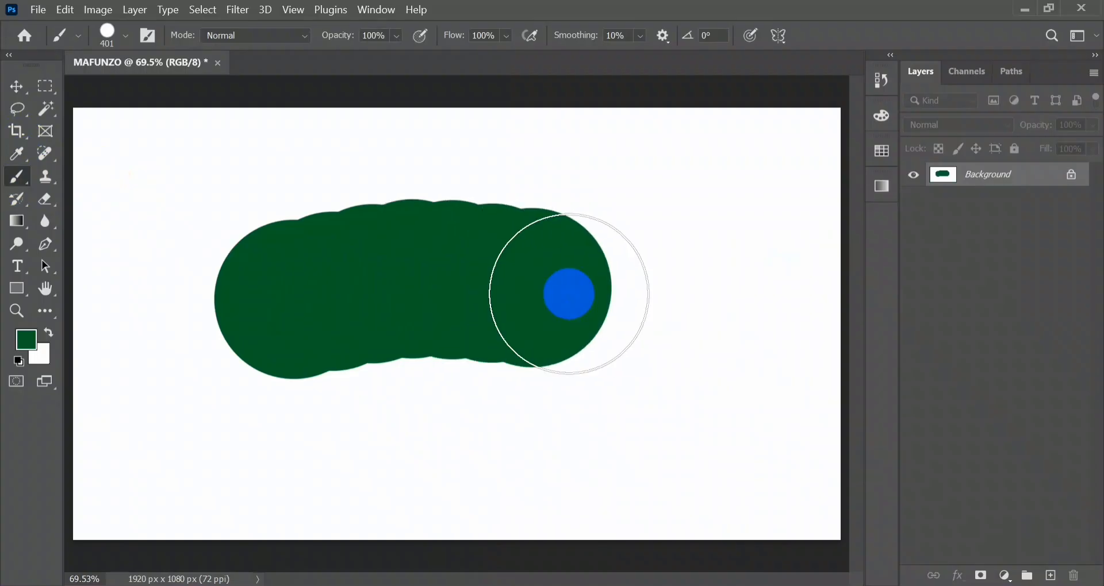
{"action": "left_click", "coordinate": [16, 86]}
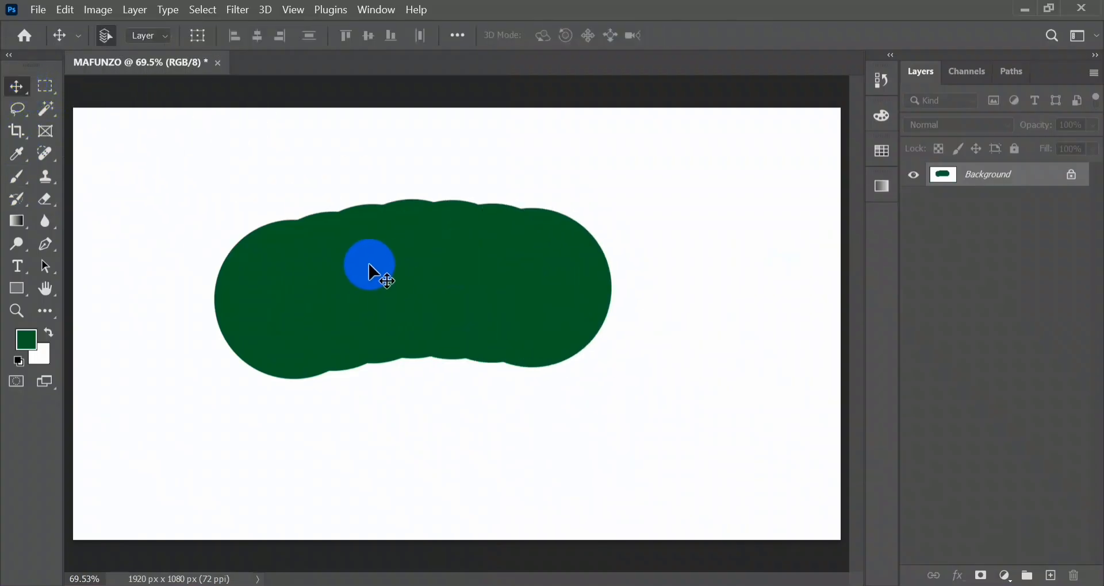
Try to move the green stroke on the Background layer with the Move tool, and decline converting it to a normal layer.
{"action": "left_click_drag", "start_coordinate": [364, 268], "coordinate": [509, 280]}
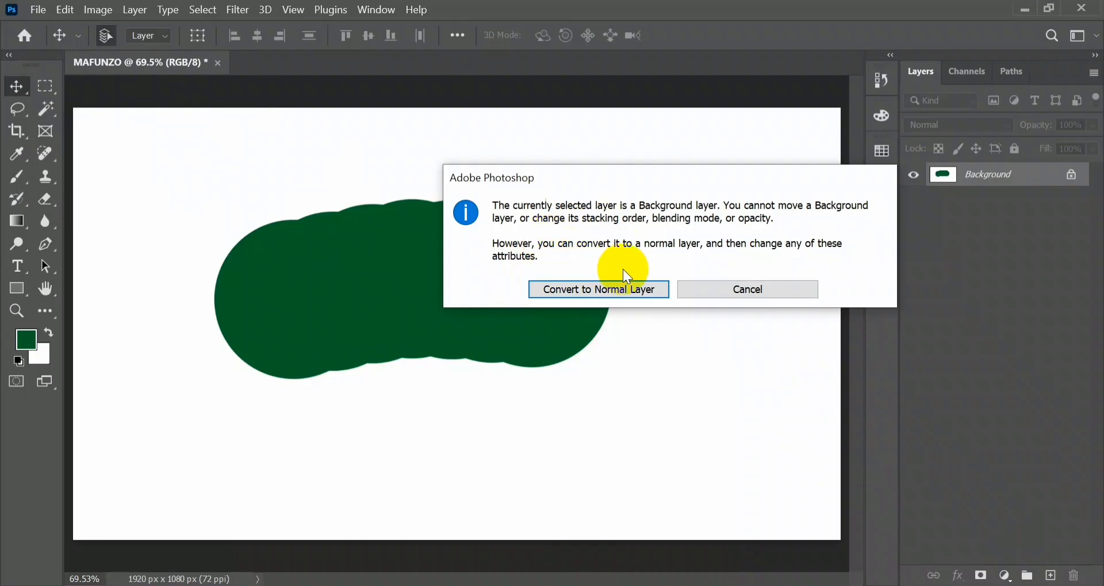
{"action": "left_click", "coordinate": [1054, 178]}
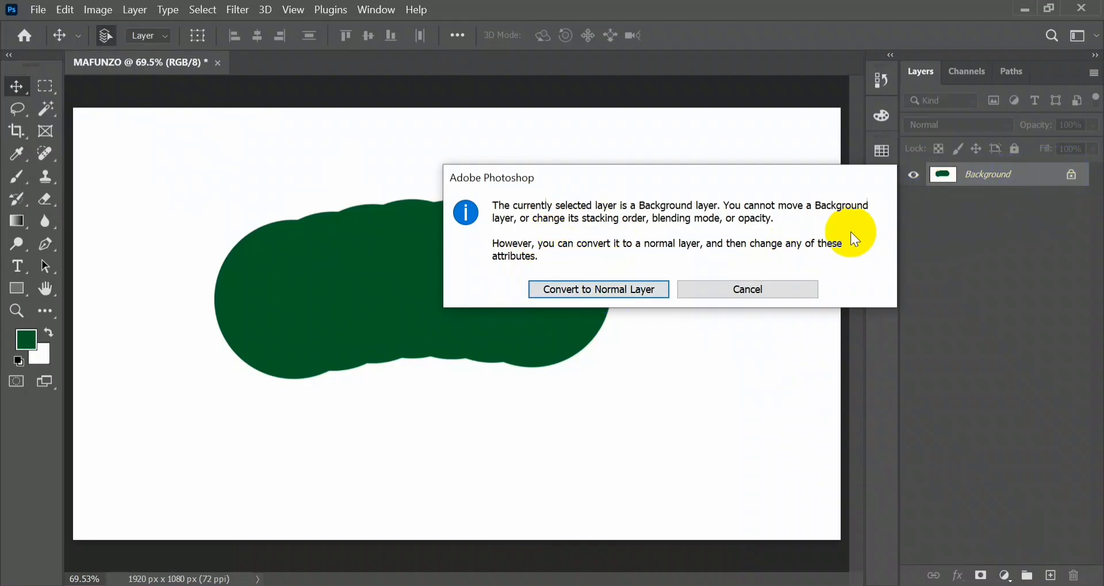
{"action": "left_click", "coordinate": [747, 285]}
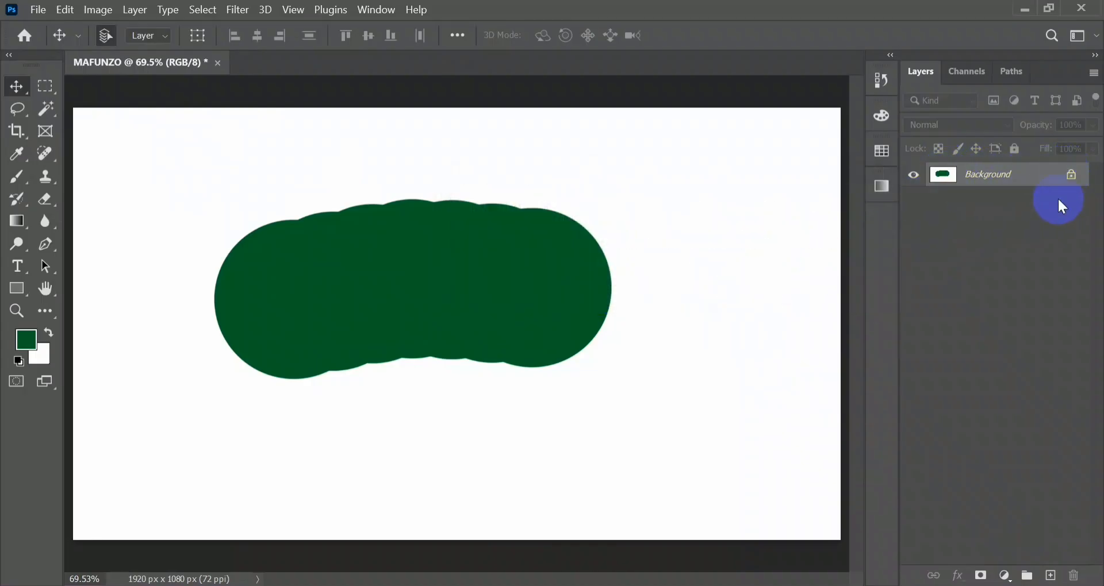
Unlock the Background layer and move its contents slightly down and to the right.
{"action": "left_click", "coordinate": [1071, 176]}
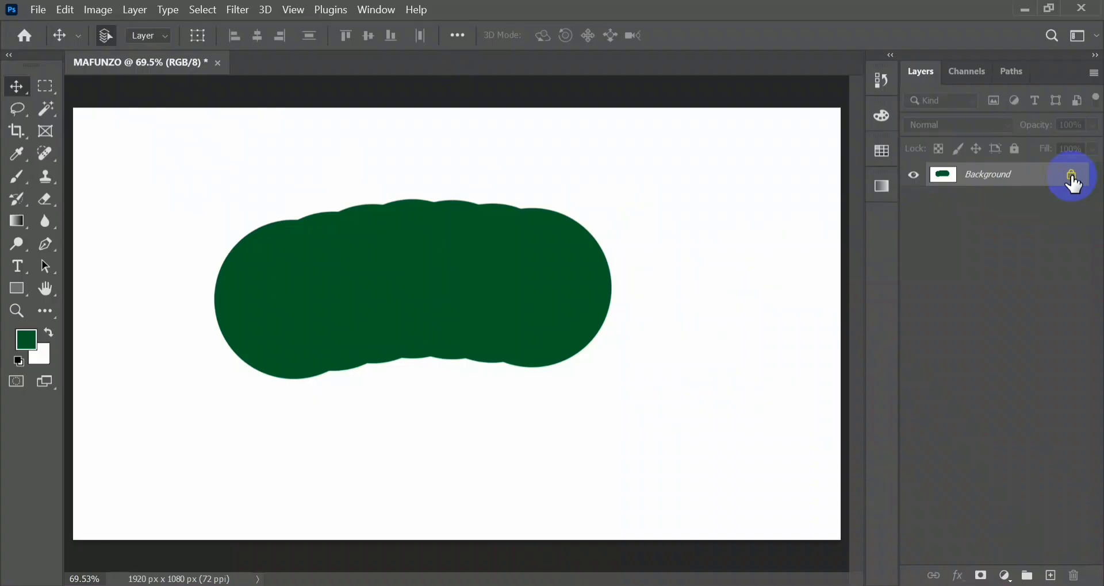
{"action": "left_click", "coordinate": [448, 236]}
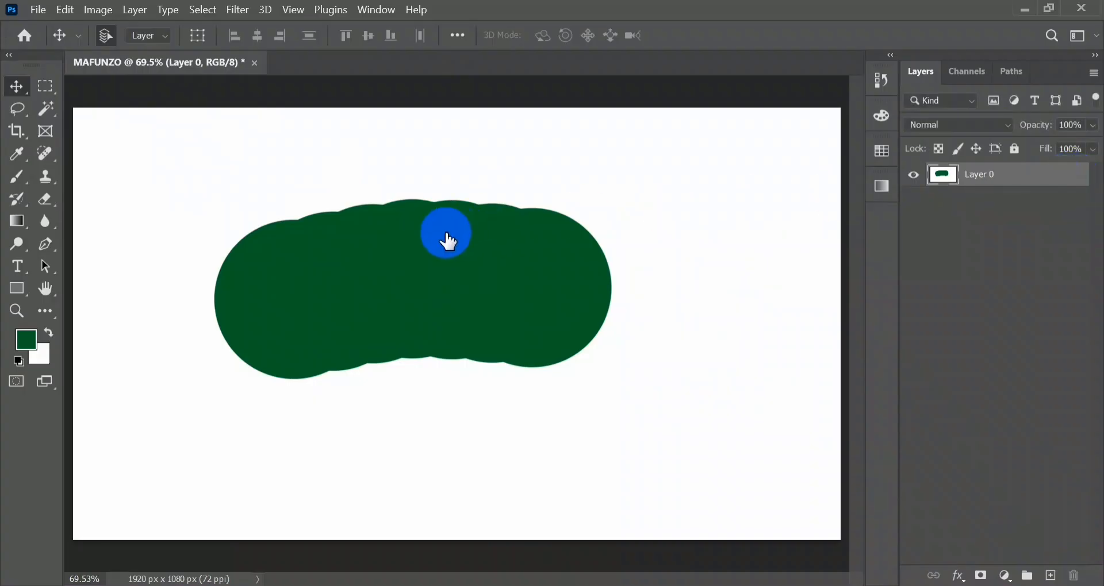
{"action": "left_click_drag", "start_coordinate": [449, 241], "coordinate": [468, 274]}
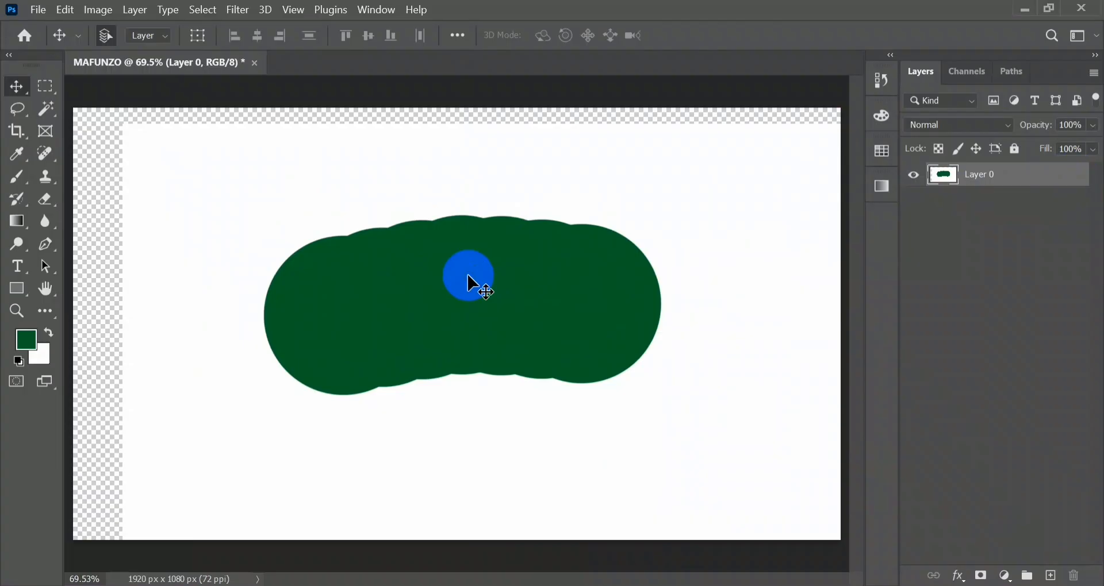
Undo the move and the unlocking of the Background, and undo the green brush stroke painted on it.
{"action": "key", "text": "ctrl+z"}
{"action": "key", "text": "ctrl+z"}
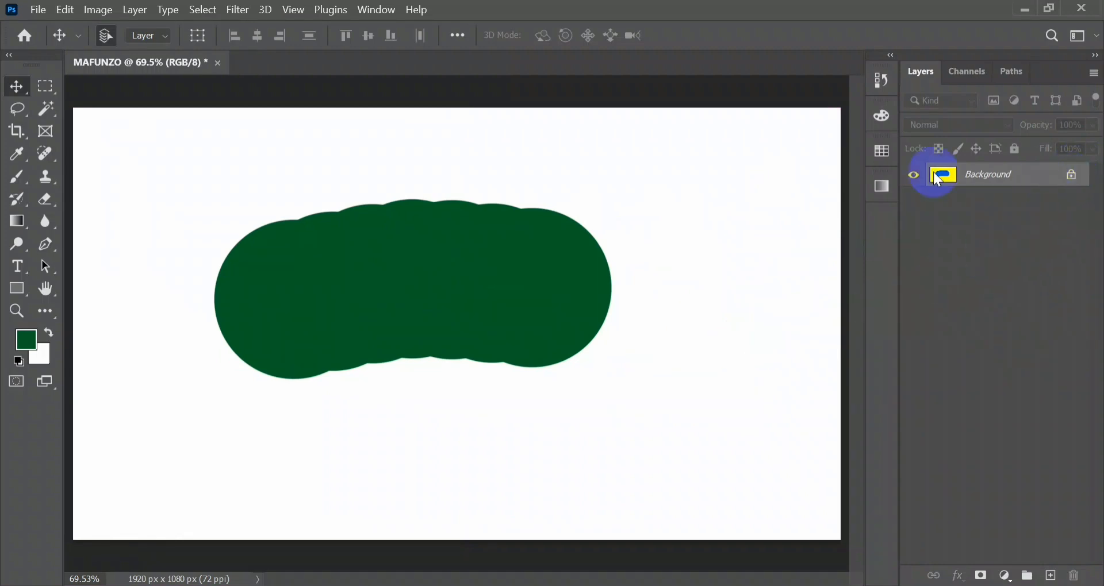
{"action": "left_click", "coordinate": [449, 229]}
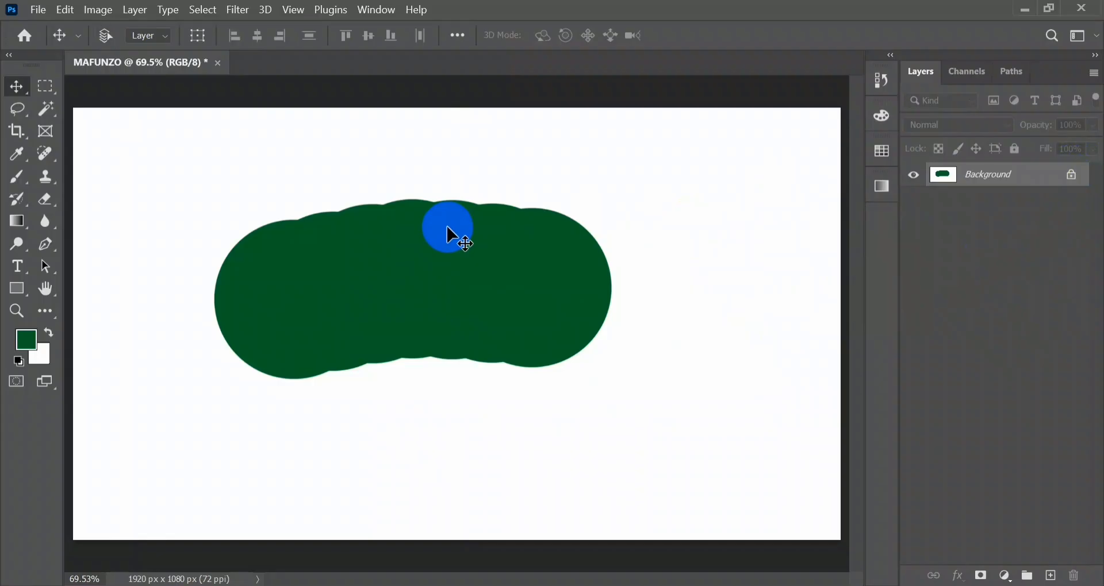
{"action": "key", "text": "ctrl+z"}
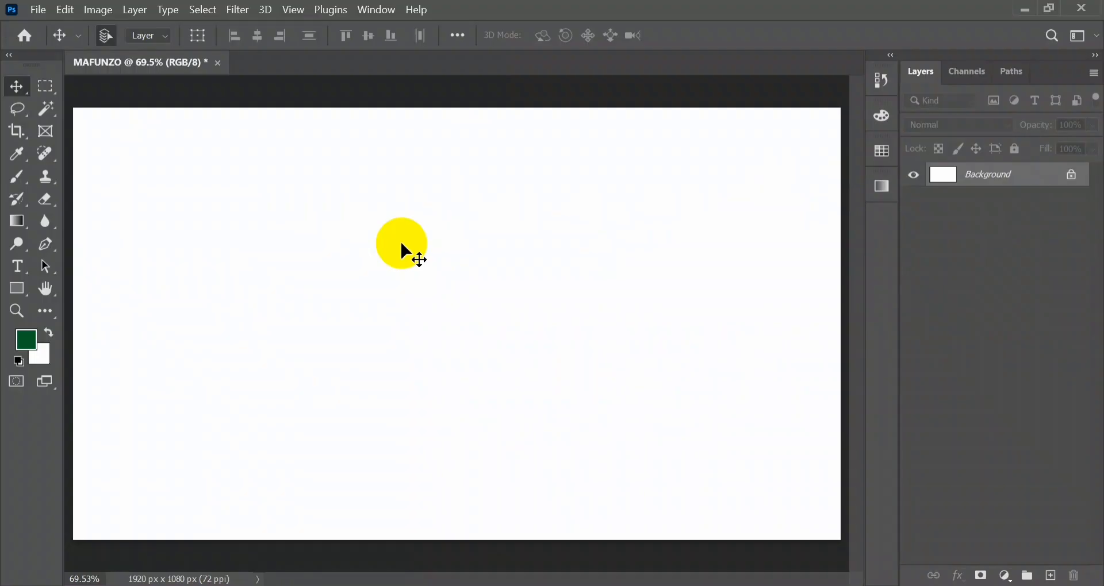
Add a new empty layer above the Background and make a wide rectangular selection across the canvas with the Rectangular Marquee tool.
{"action": "left_click", "coordinate": [48, 86]}
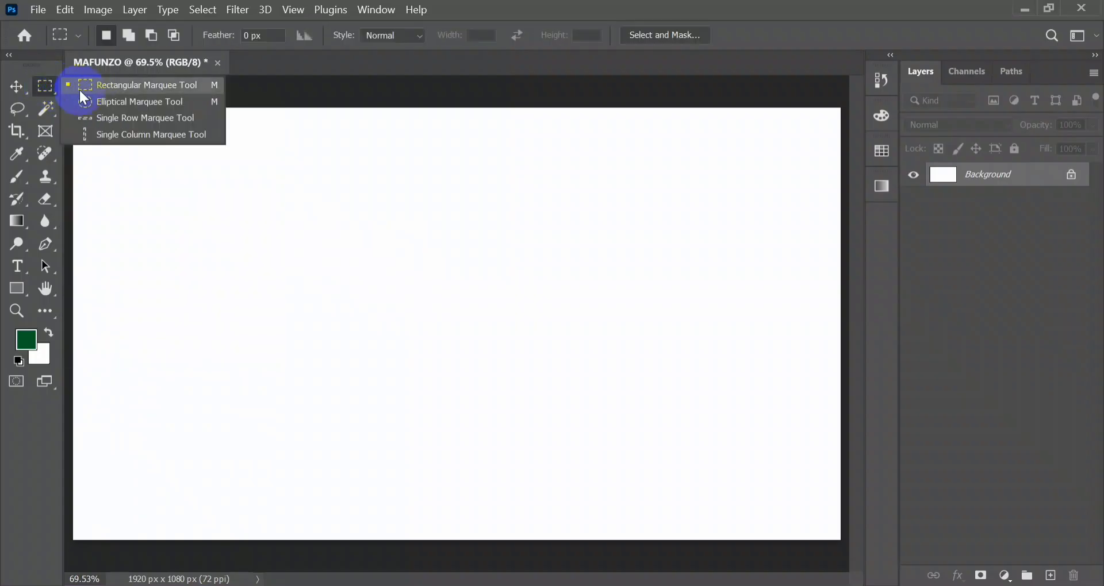
{"action": "left_click", "coordinate": [115, 85]}
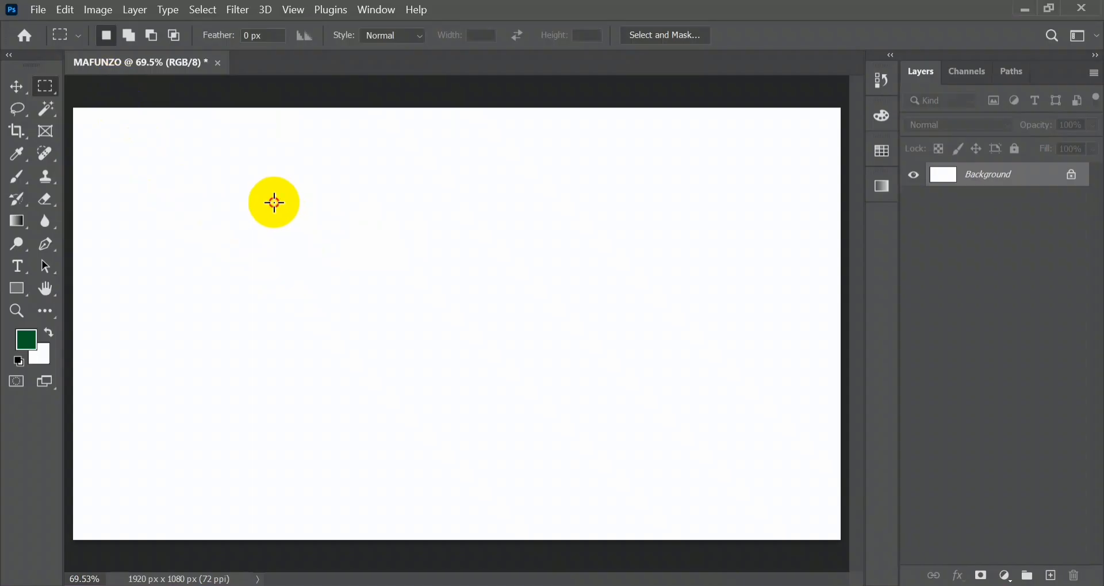
{"action": "left_click_drag", "start_coordinate": [274, 201], "coordinate": [363, 291]}
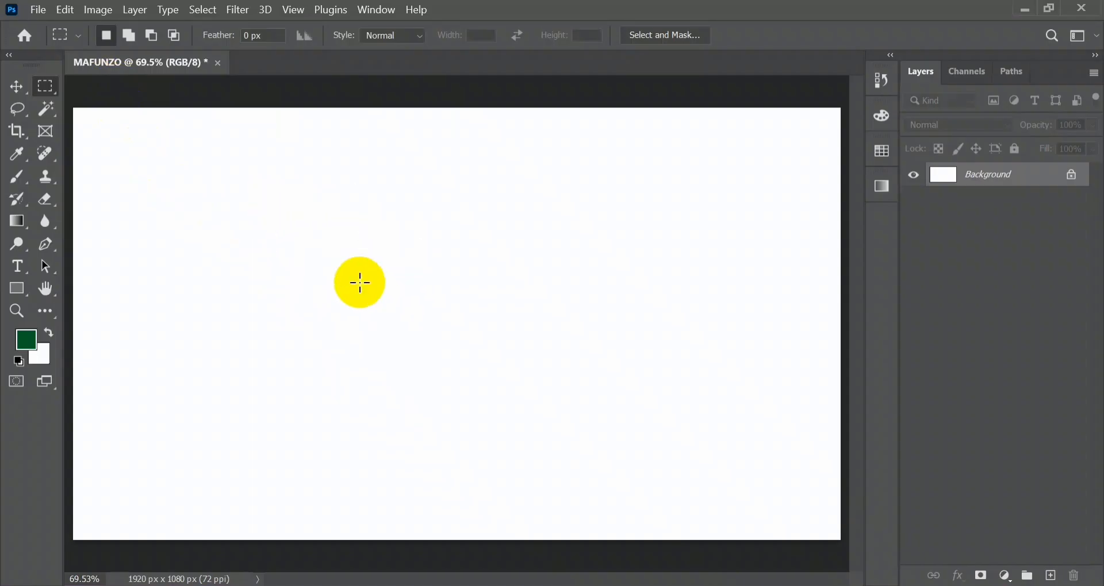
{"action": "left_click", "coordinate": [1050, 575]}
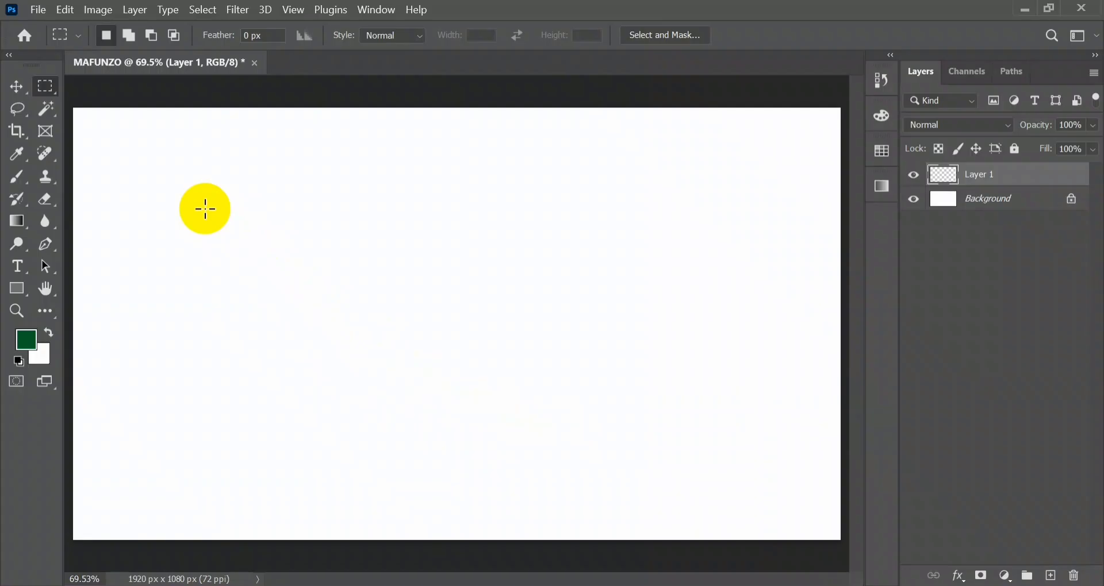
{"action": "left_click_drag", "start_coordinate": [205, 209], "coordinate": [635, 409]}
{"action": "left_click", "coordinate": [638, 412]}
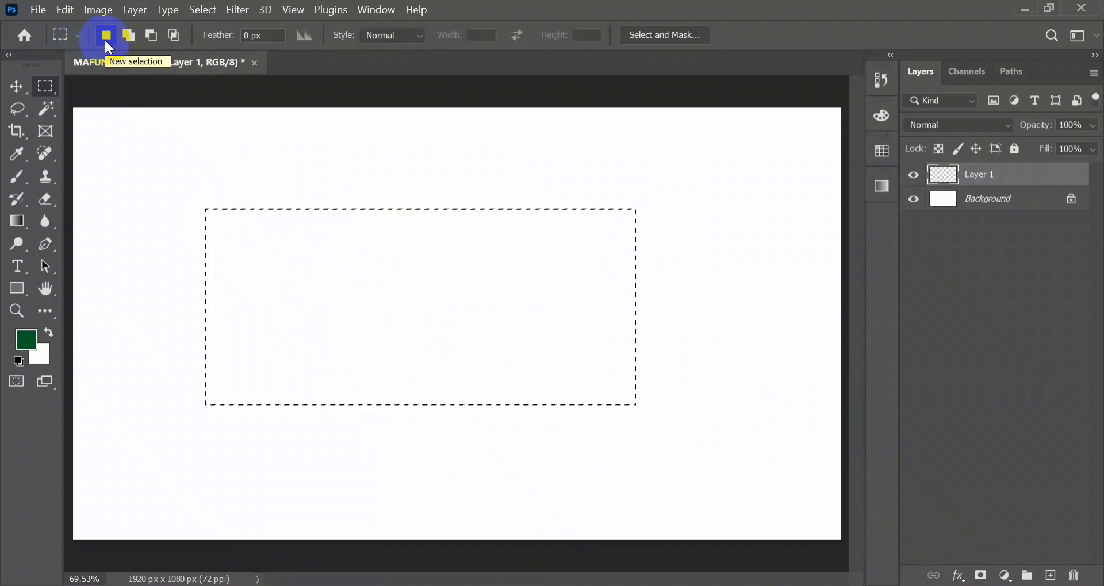
Replace the wide selection with a nearly square one on the left half of the canvas, and undo that replacement.
{"action": "left_click", "coordinate": [128, 39]}
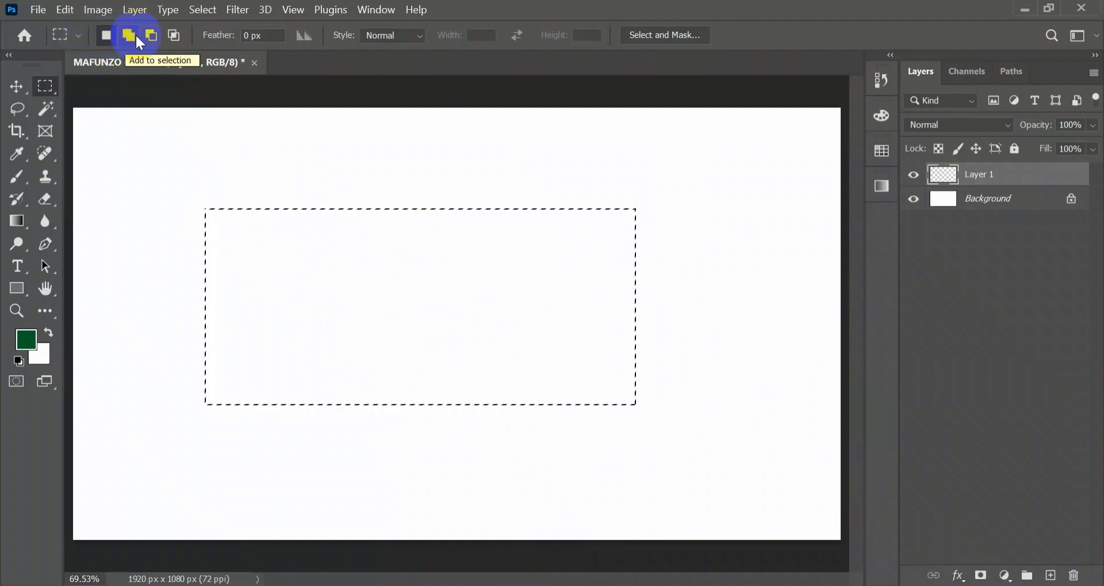
{"action": "left_click", "coordinate": [151, 37]}
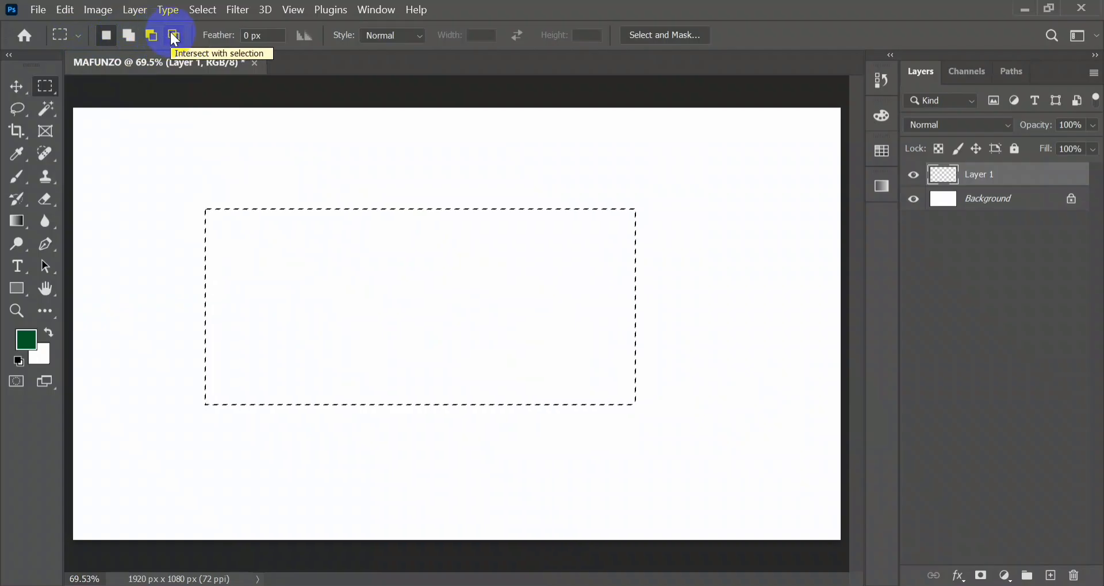
{"action": "left_click", "coordinate": [174, 37]}
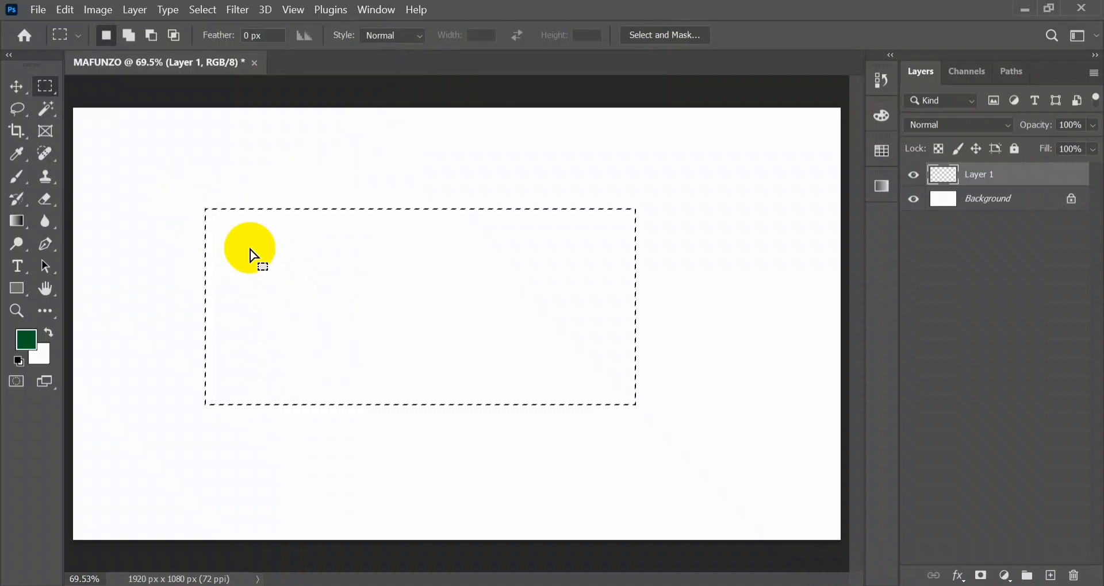
{"action": "left_click", "coordinate": [409, 460]}
{"action": "key", "text": "ctrl+z"}
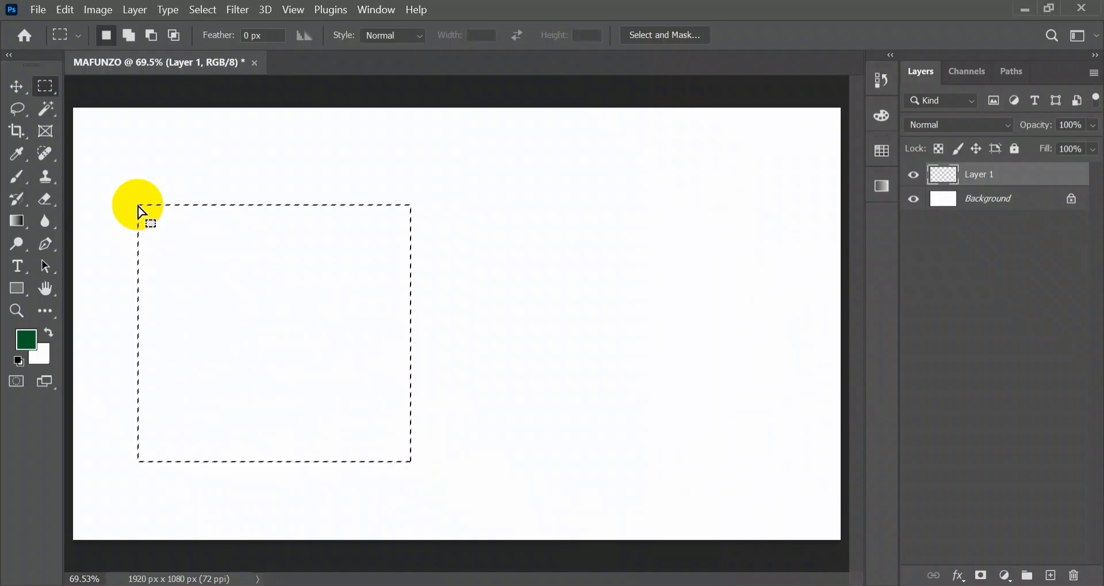
{"action": "key", "text": "ctrl+z"}
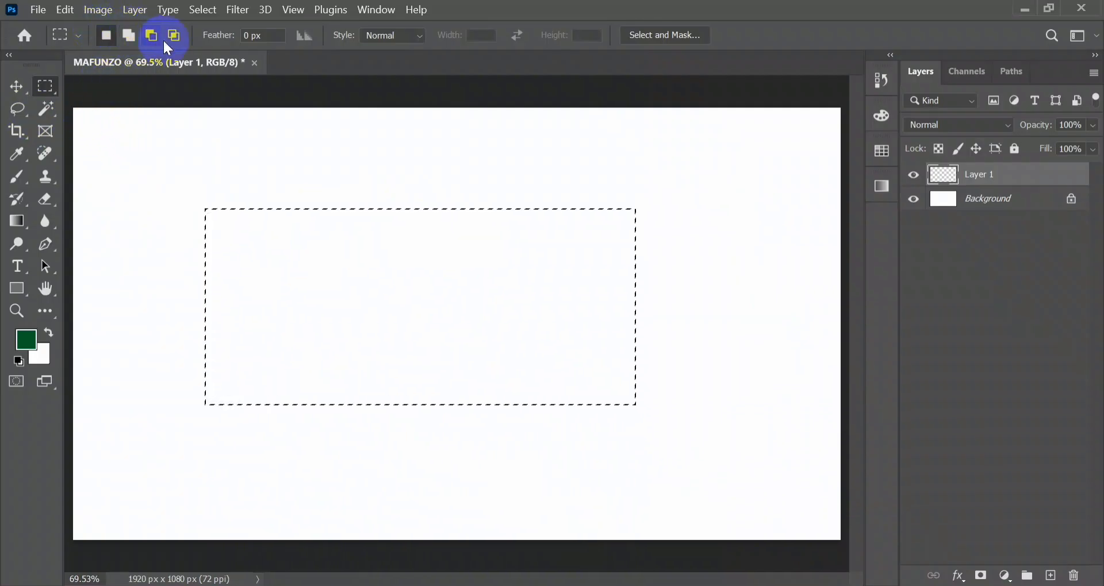
In New Selection mode, make several rectangular selections in succession, finishing with a wide one across the left and middle of the canvas.
{"action": "left_click", "coordinate": [108, 36]}
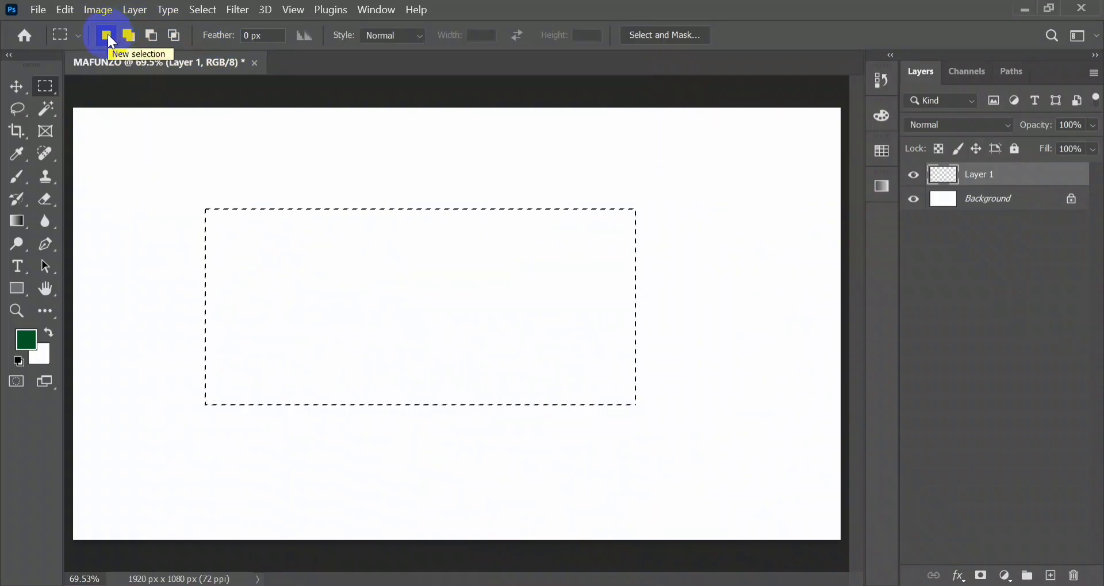
{"action": "left_click_drag", "start_coordinate": [562, 155], "coordinate": [746, 368]}
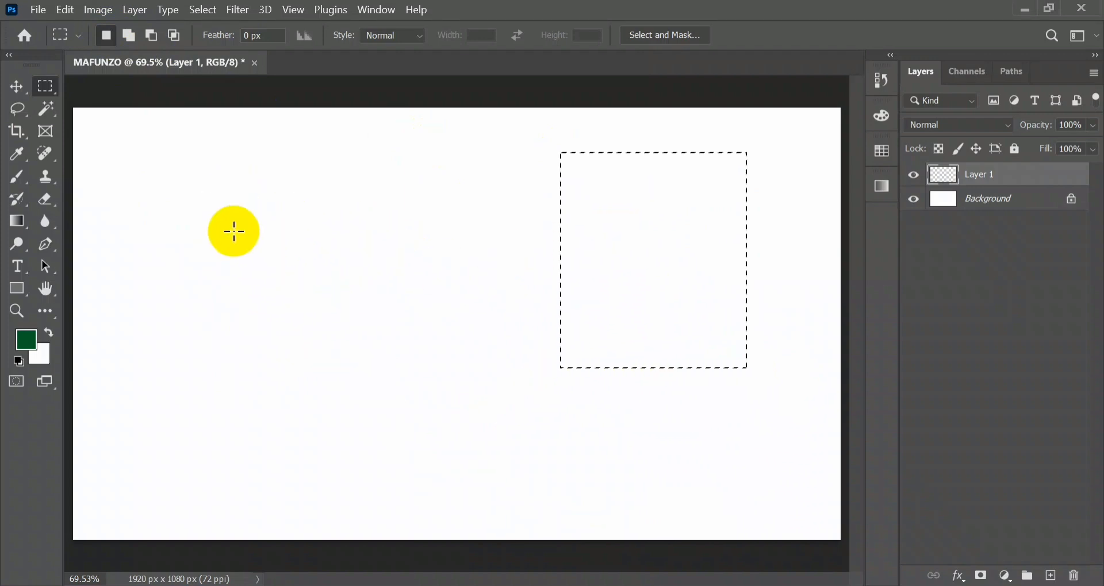
{"action": "left_click_drag", "start_coordinate": [234, 231], "coordinate": [529, 436]}
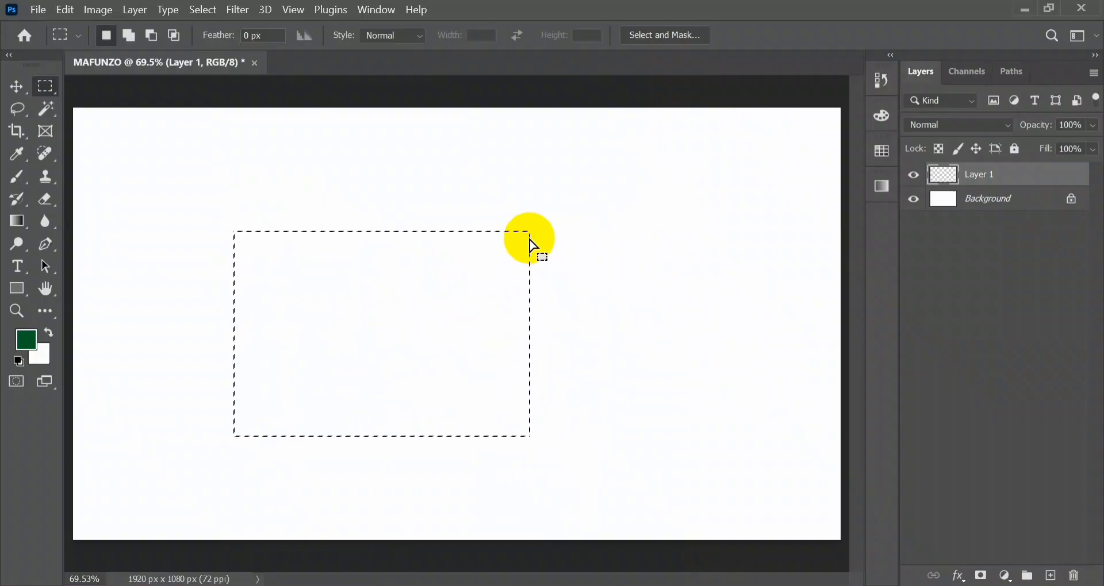
{"action": "left_click", "coordinate": [154, 217]}
{"action": "left_click_drag", "start_coordinate": [154, 217], "coordinate": [627, 397]}
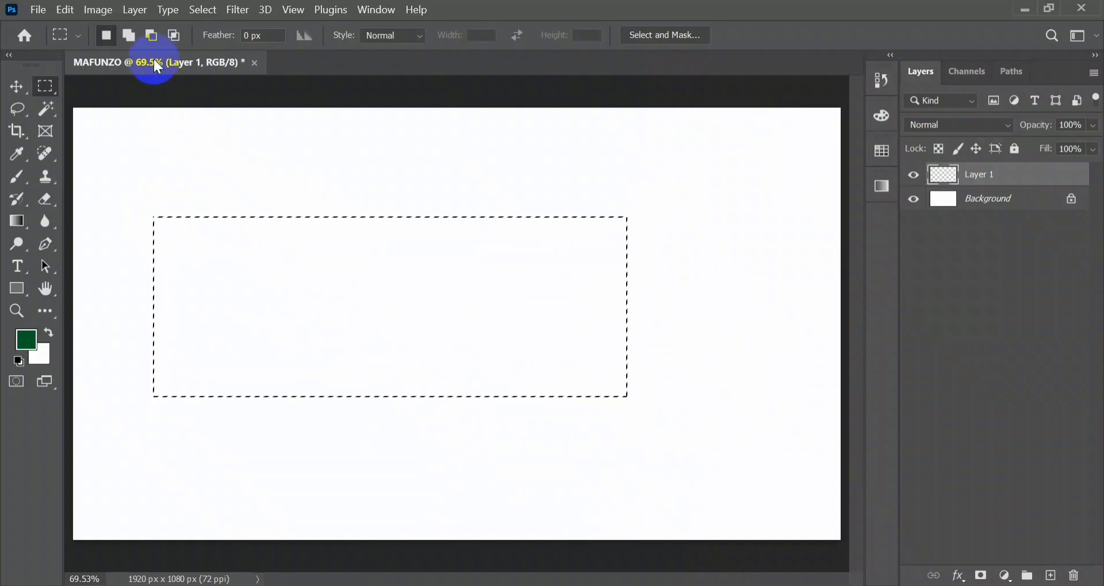
Try to add a smaller rectangle overlapping the upper edge of the wide selection, and undo it.
{"action": "left_click", "coordinate": [128, 35]}
{"action": "mouse_move", "coordinate": [286, 171]}
{"action": "left_mouse_down"}
{"action": "mouse_move", "coordinate": [419, 254]}
{"action": "mouse_move", "coordinate": [511, 282]}
{"action": "left_mouse_up"}
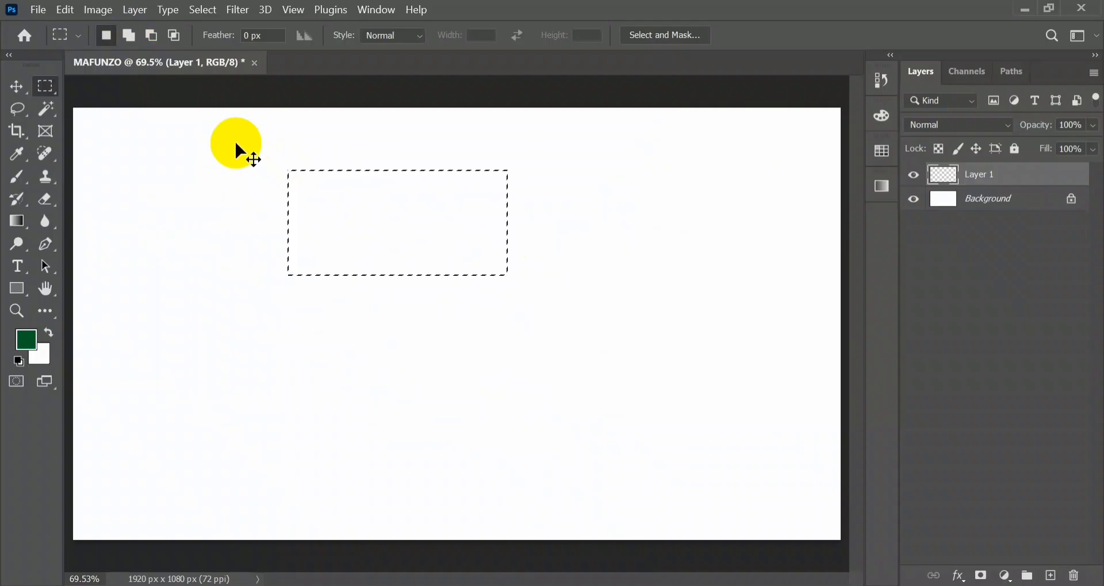
{"action": "key", "text": "ctrl+z"}
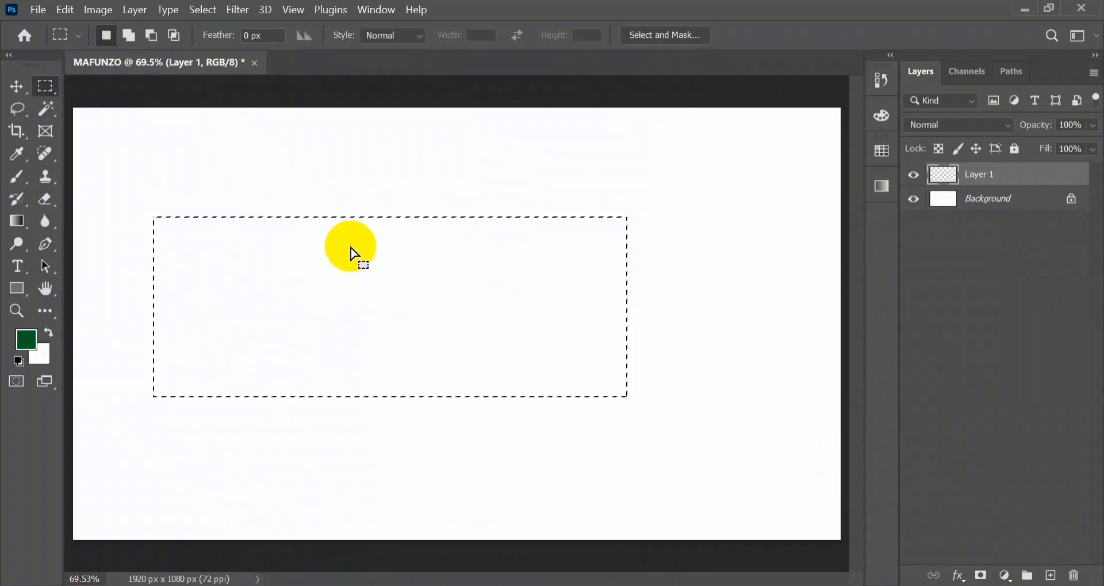
Add two smaller rectangles to the wide selection, one extending past its upper edge and one past its lower edge.
{"action": "key", "text": "shift"}
{"action": "left_click_drag", "start_coordinate": [302, 155], "coordinate": [535, 294]}
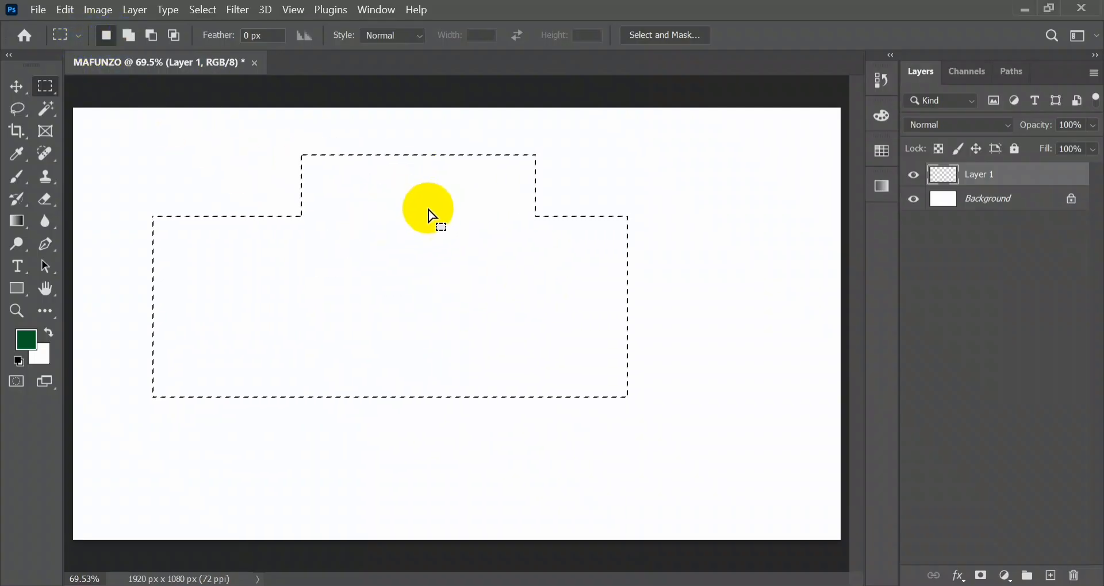
{"action": "key", "text": "shift"}
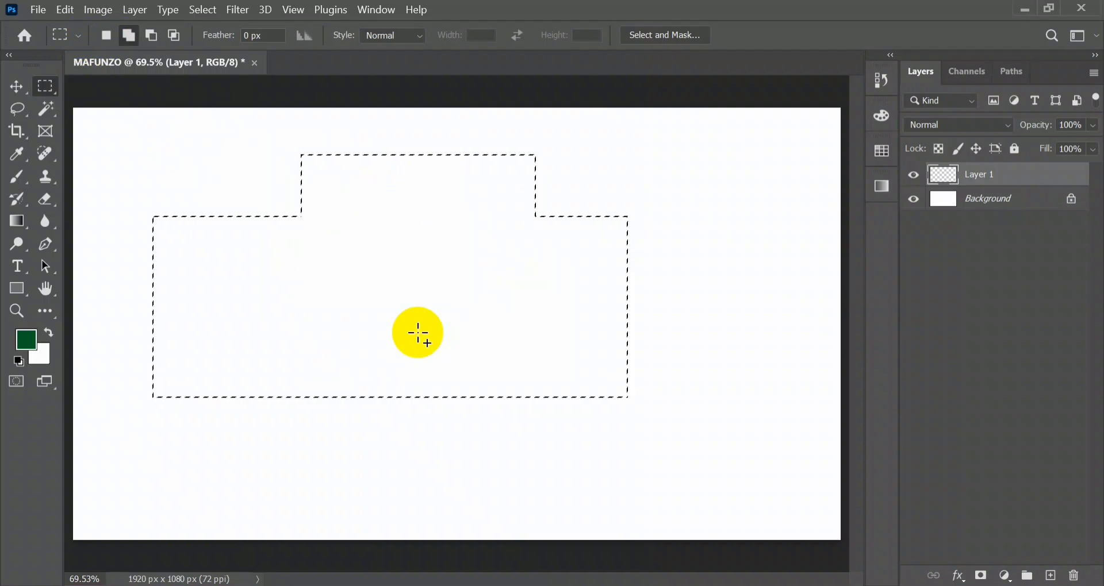
{"action": "left_click_drag", "start_coordinate": [418, 333], "coordinate": [572, 489]}
{"action": "key", "text": "ctrl+z"}
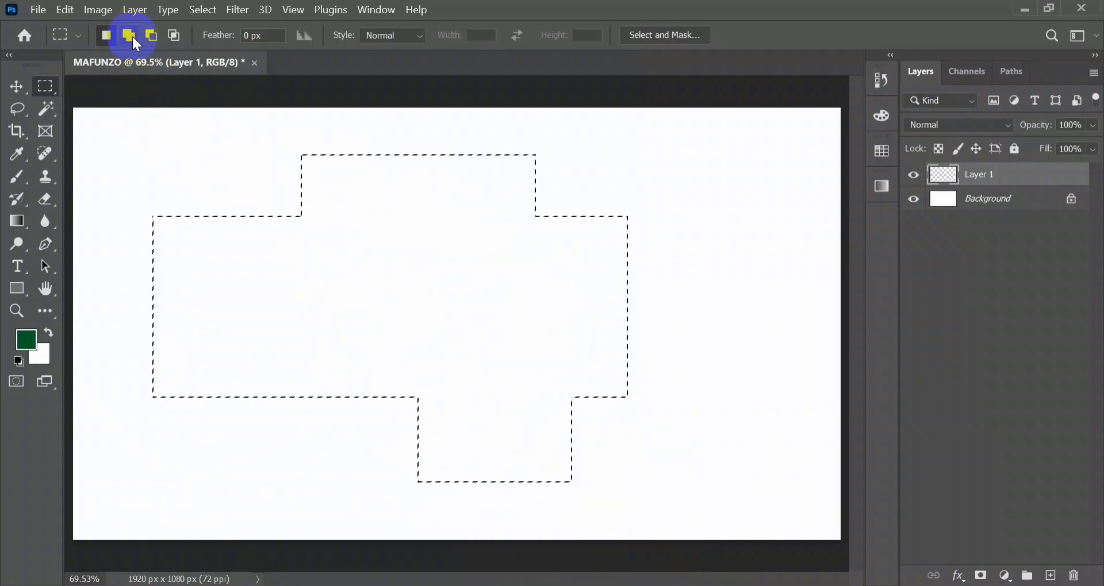
Subtract the selection's left end and most of its lower extension using Subtract from Selection mode.
{"action": "left_click", "coordinate": [152, 38]}
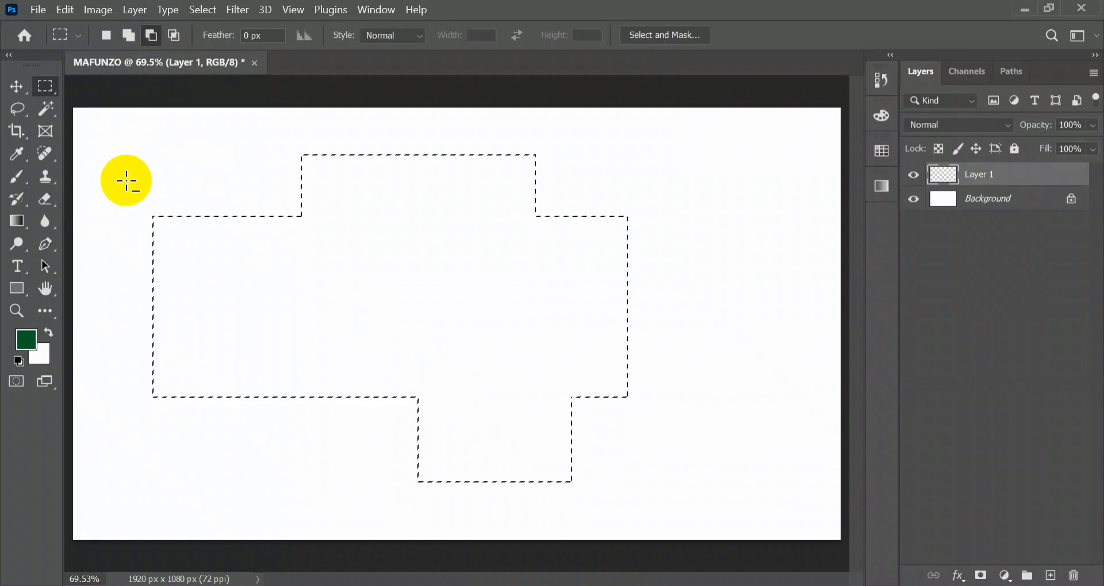
{"action": "left_click_drag", "start_coordinate": [126, 180], "coordinate": [293, 448]}
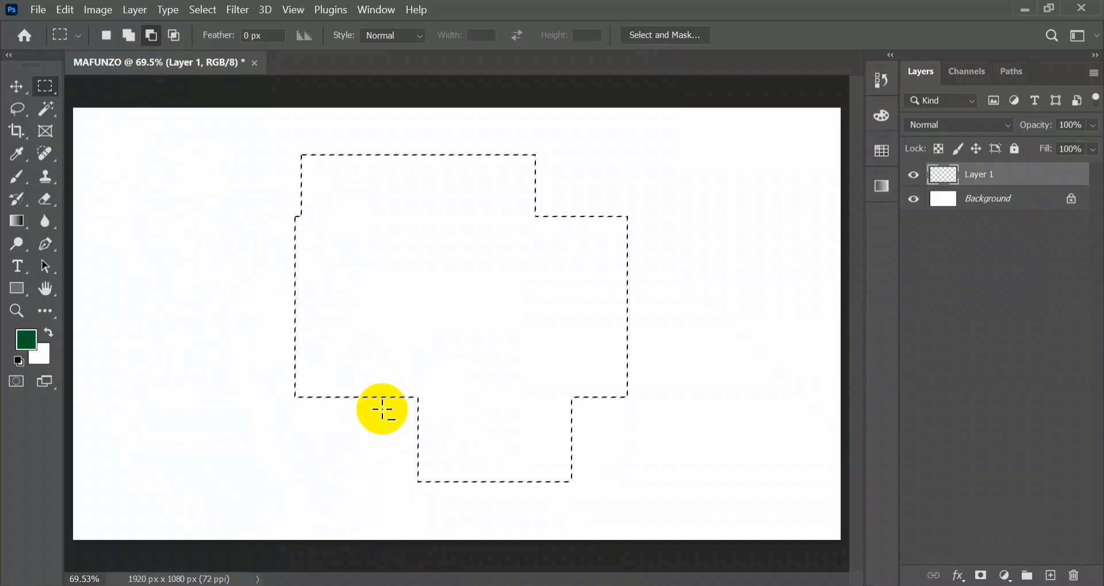
{"action": "left_click_drag", "start_coordinate": [382, 409], "coordinate": [645, 507]}
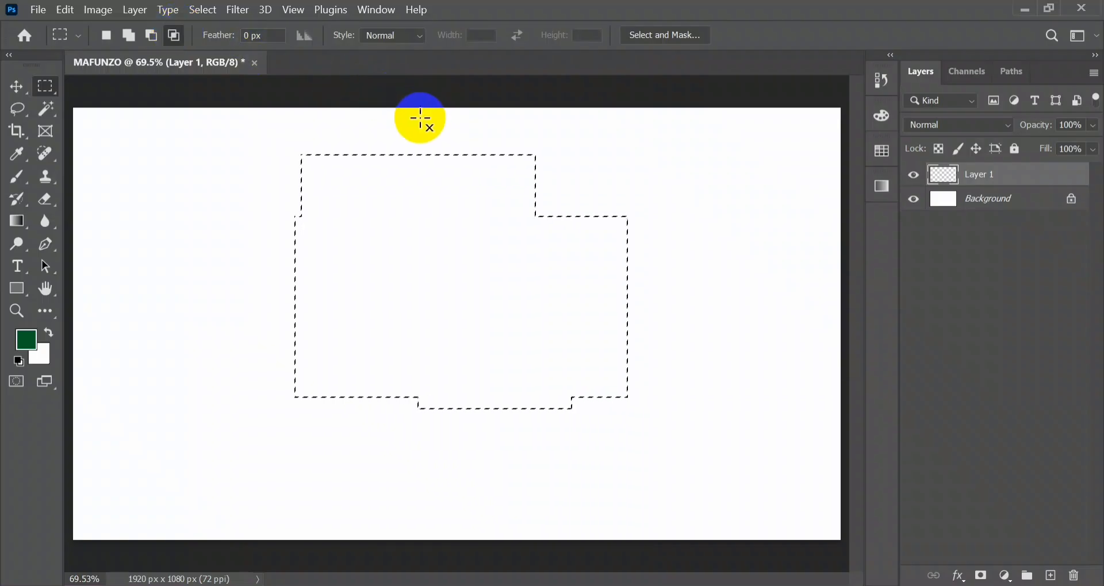
Intersect the selection with a tall rectangle and a wide one, and deselect with Layer 1 active.
{"action": "left_click_drag", "start_coordinate": [355, 126], "coordinate": [514, 506]}
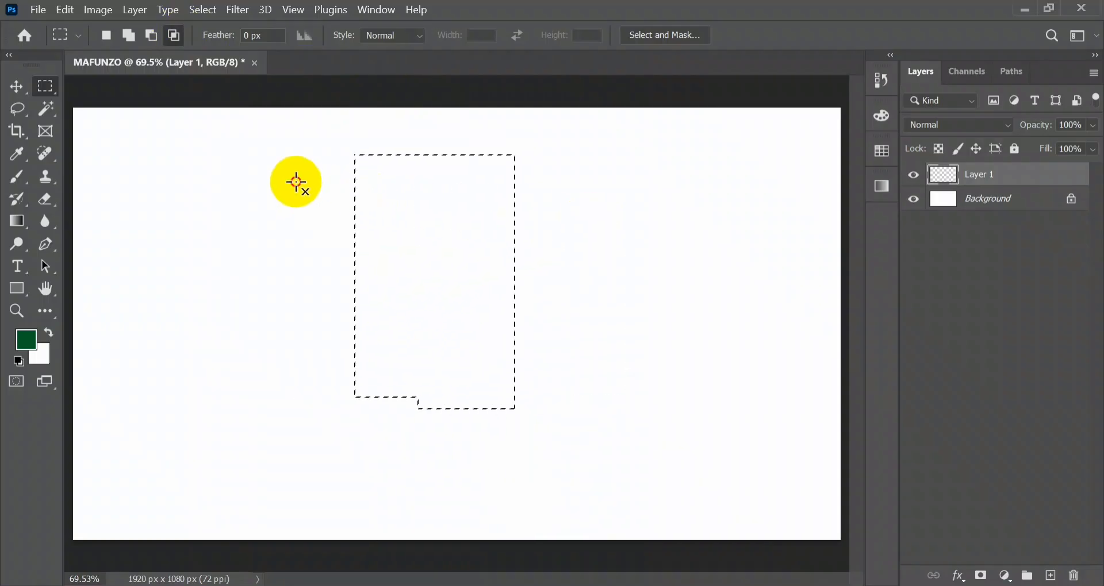
{"action": "left_click_drag", "start_coordinate": [295, 181], "coordinate": [580, 329]}
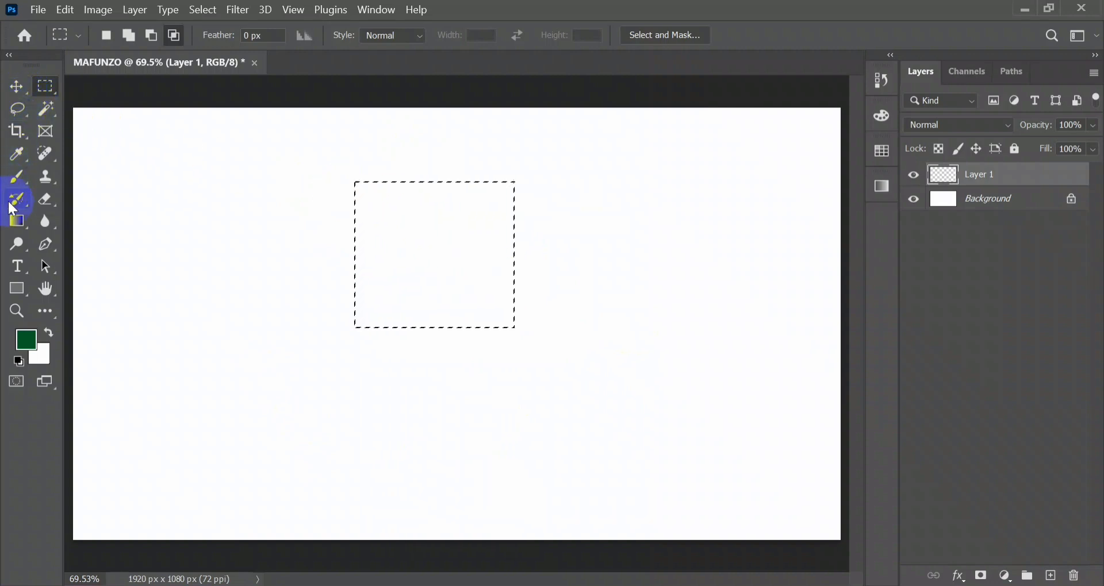
{"action": "left_click", "coordinate": [368, 295], "text": "alt+shift"}
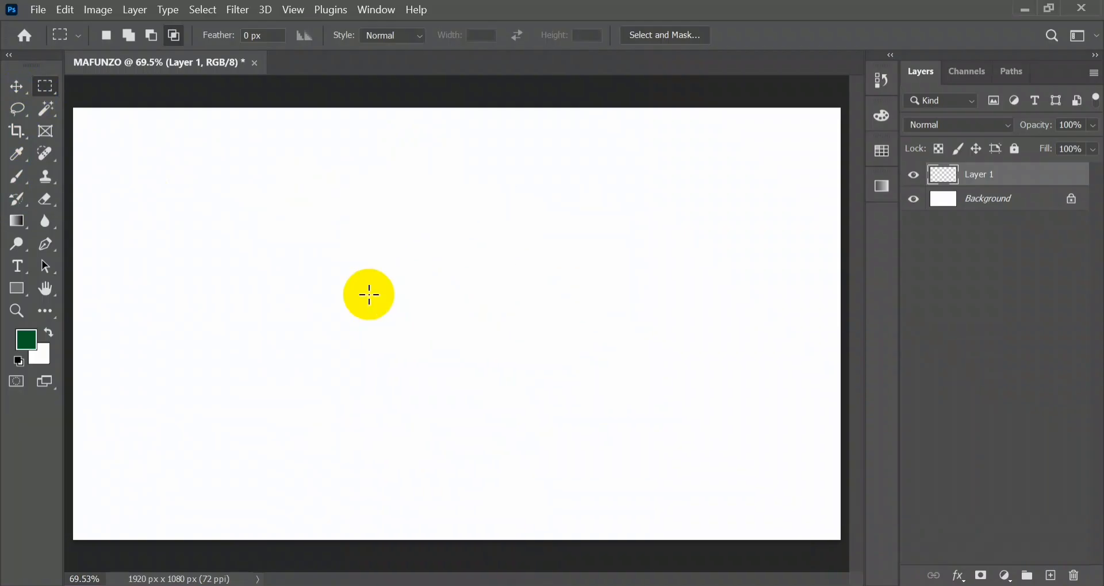
{"action": "left_click", "coordinate": [990, 174]}
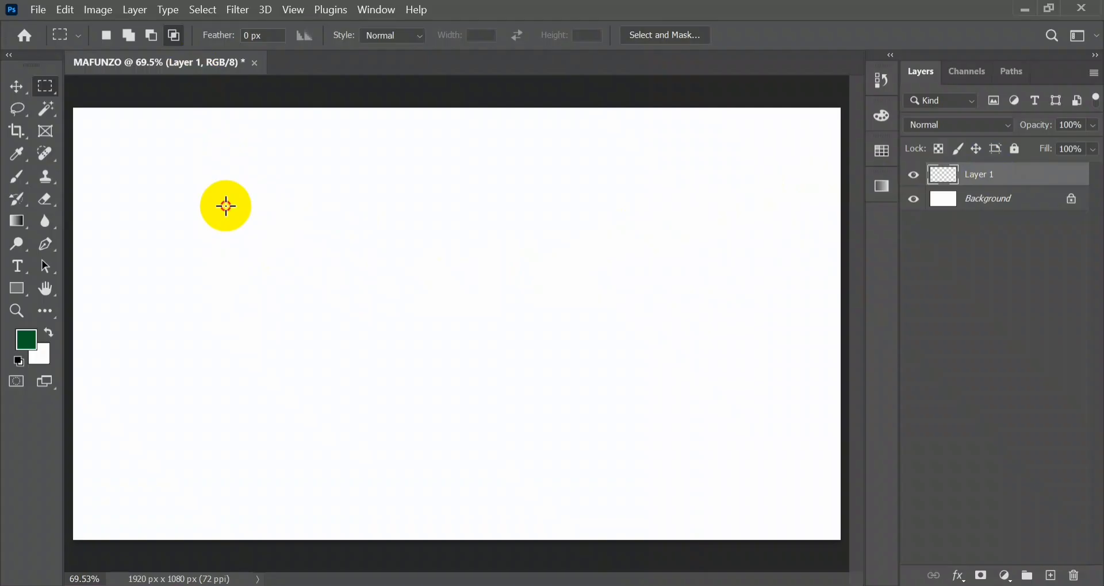
Select a wide rectangle left of the canvas center and set the Brush size to 97 px.
{"action": "left_click_drag", "start_coordinate": [226, 205], "coordinate": [591, 381]}
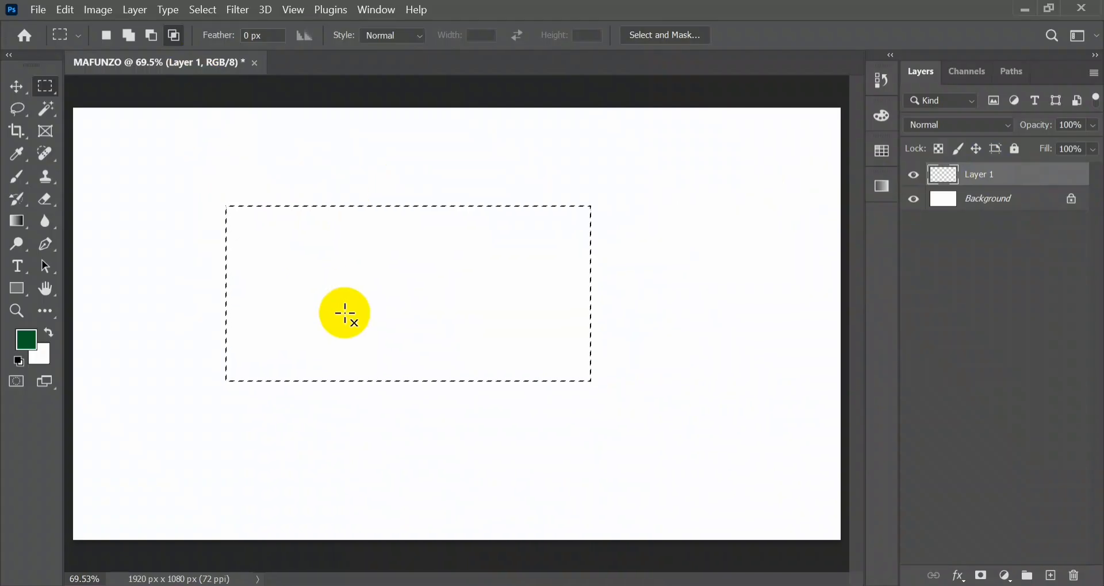
{"action": "left_click", "coordinate": [17, 179]}
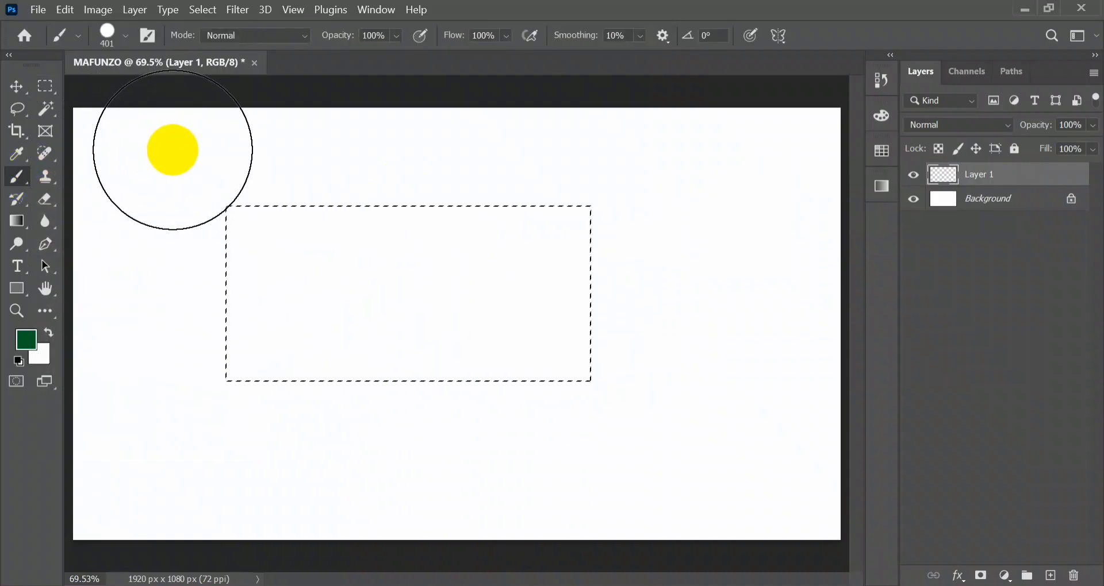
{"action": "left_click", "coordinate": [124, 35]}
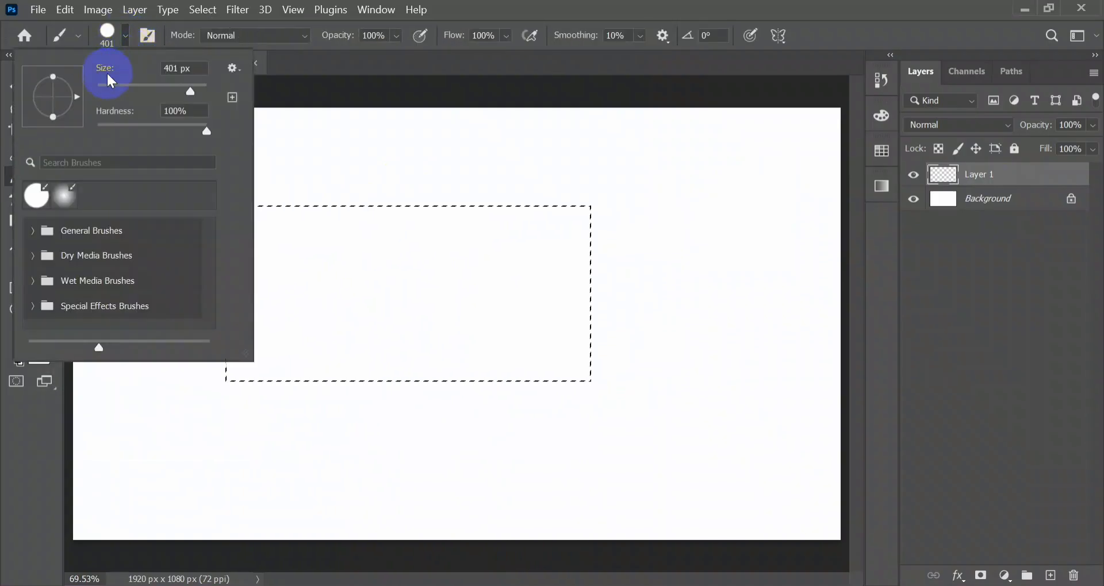
{"action": "left_click", "coordinate": [122, 84]}
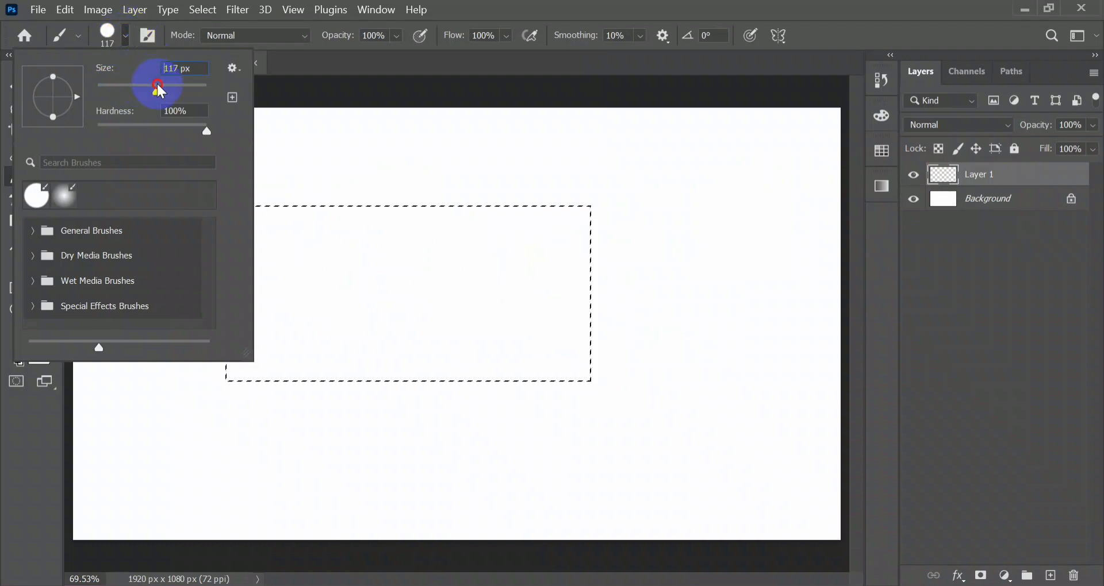
{"action": "left_click", "coordinate": [150, 84]}
{"action": "left_click", "coordinate": [123, 34]}
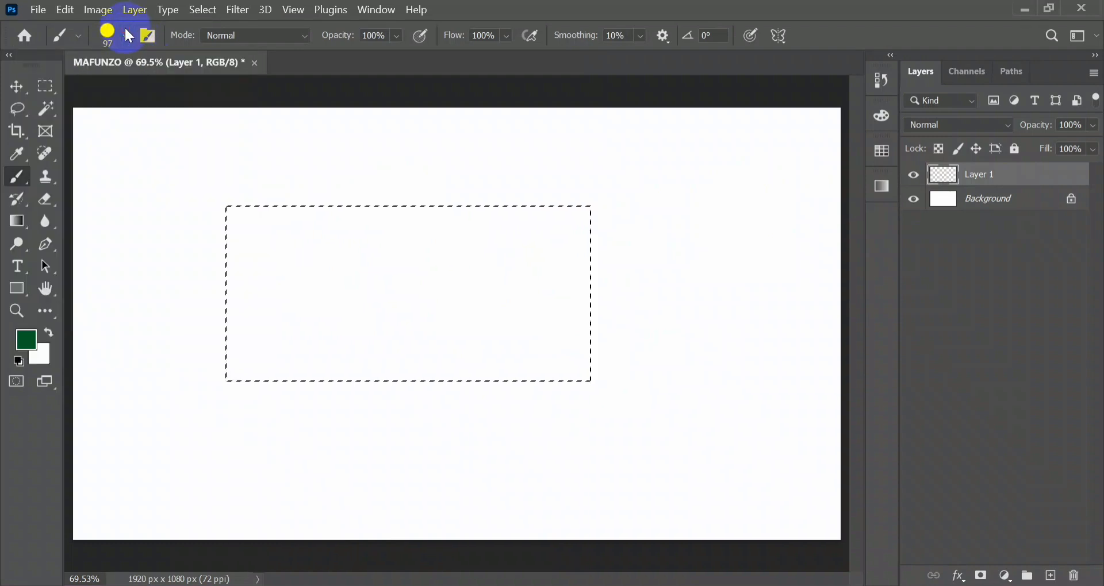
Brush a green diagonal stroke across the selection on Layer 1, and try painting outside the selection's edge.
{"action": "mouse_move", "coordinate": [174, 181]}
{"action": "left_mouse_down"}
{"action": "mouse_move", "coordinate": [555, 372]}
{"action": "mouse_move", "coordinate": [623, 426]}
{"action": "left_mouse_up"}
{"action": "mouse_move", "coordinate": [623, 227]}
{"action": "left_mouse_down"}
{"action": "mouse_move", "coordinate": [640, 188]}
{"action": "mouse_move", "coordinate": [768, 225]}
{"action": "mouse_move", "coordinate": [695, 338]}
{"action": "mouse_move", "coordinate": [687, 250]}
{"action": "mouse_move", "coordinate": [699, 303]}
{"action": "left_mouse_up"}
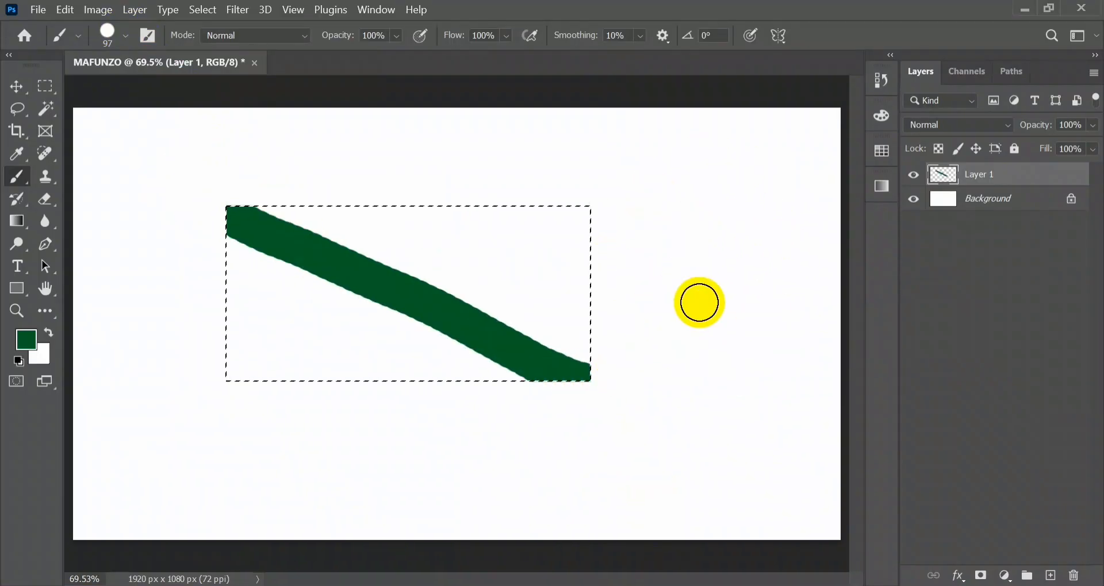
{"action": "mouse_move", "coordinate": [669, 251]}
{"action": "left_mouse_down"}
{"action": "mouse_move", "coordinate": [672, 318]}
{"action": "mouse_move", "coordinate": [698, 300]}
{"action": "left_mouse_up"}
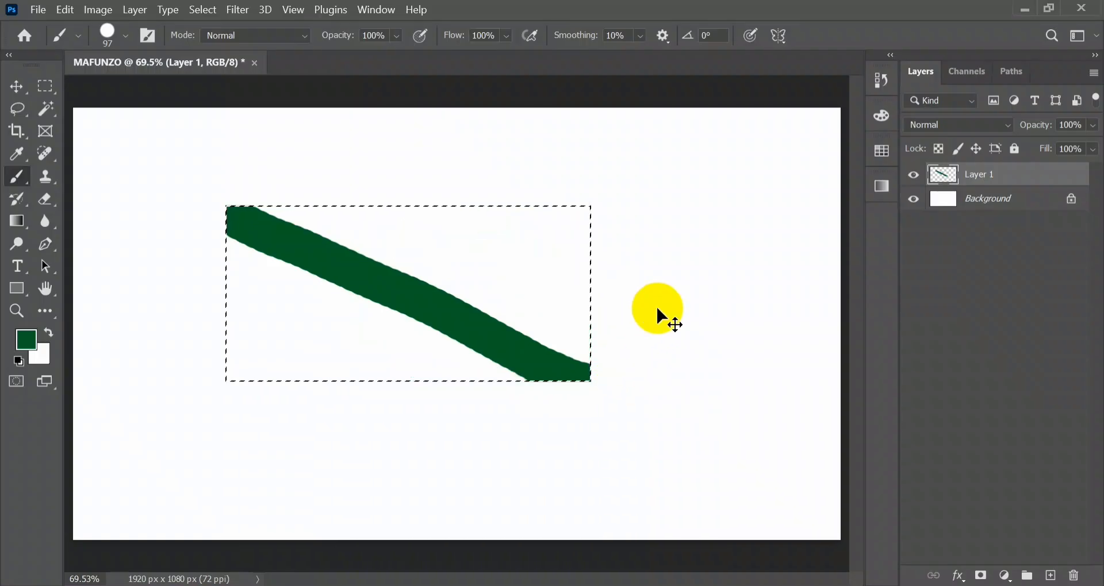
Try clearing the diagonal green stroke and deselecting, and restore both the stroke and the selection.
{"action": "key", "text": "Delete"}
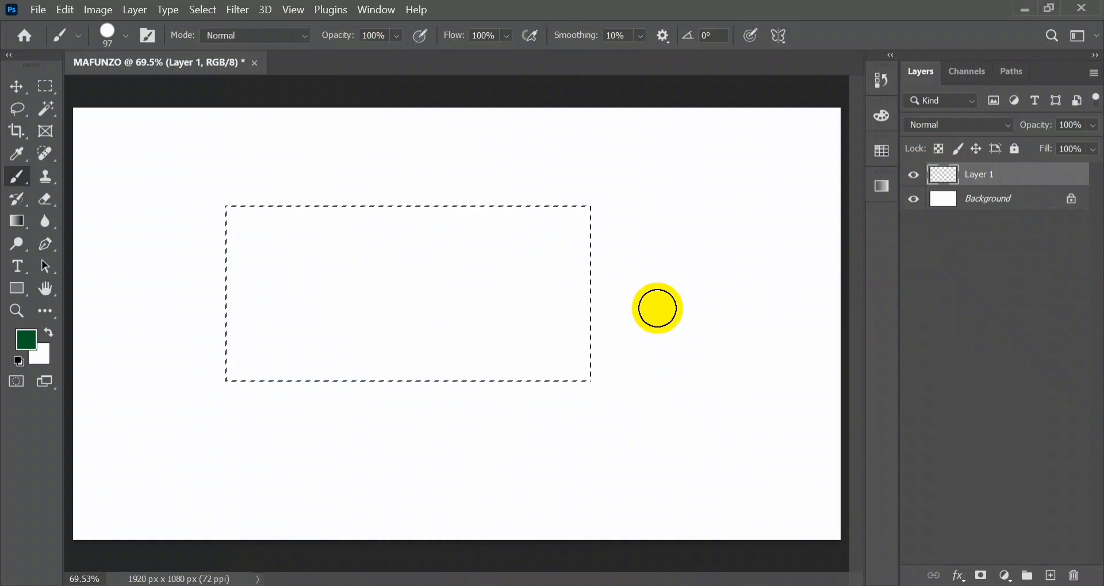
{"action": "key", "text": "ctrl+d"}
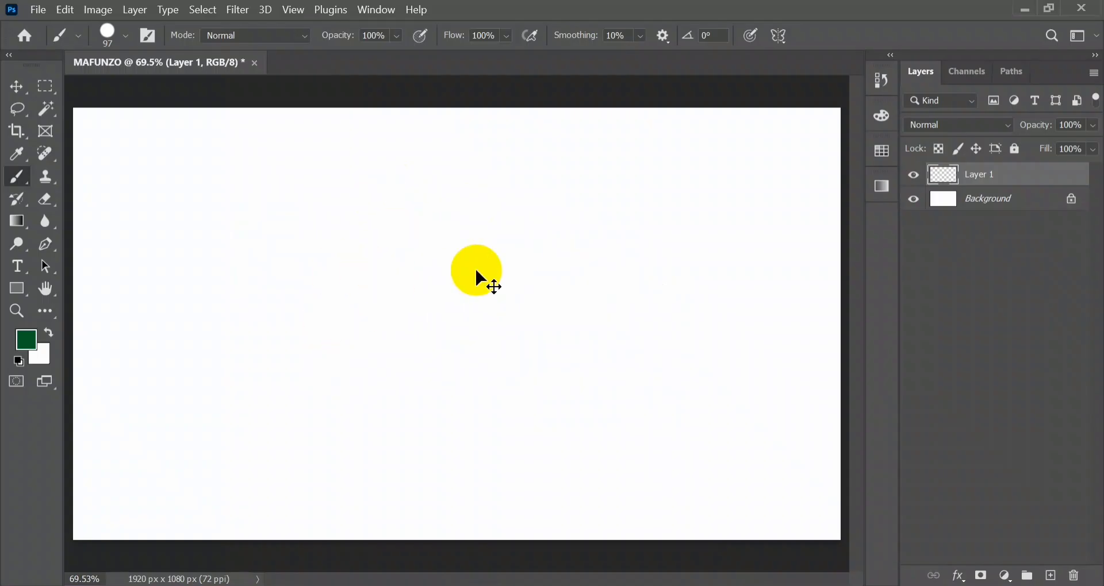
{"action": "key", "text": "ctrl+shift+d"}
{"action": "left_click_drag", "start_coordinate": [235, 222], "coordinate": [586, 371]}
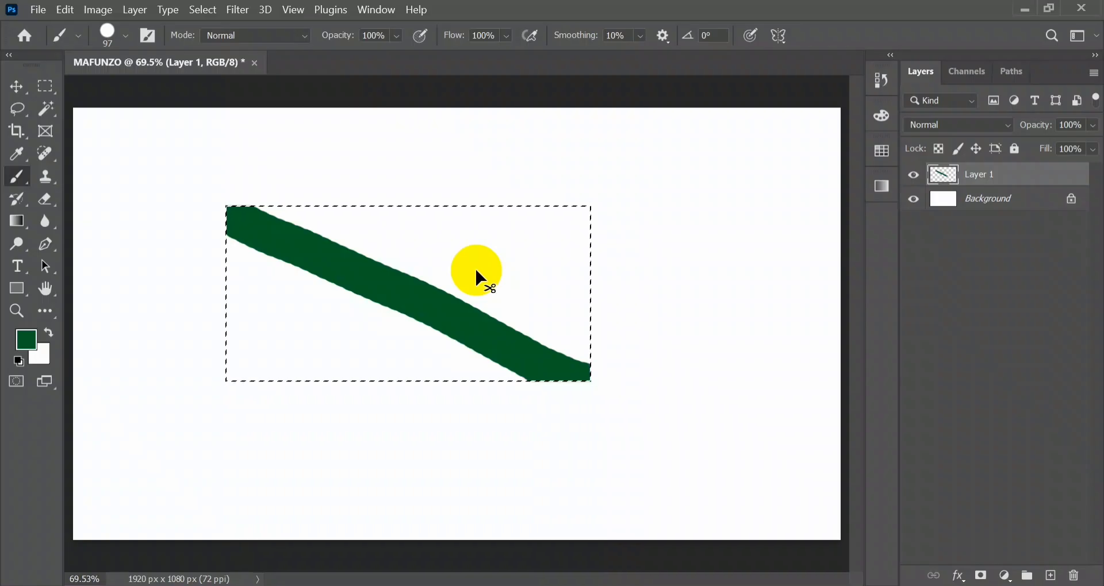
Brush a curved and a short green stroke inside the selection, and remove all paint from Layer 1.
{"action": "left_click_drag", "start_coordinate": [494, 218], "coordinate": [465, 348]}
{"action": "left_click_drag", "start_coordinate": [521, 253], "coordinate": [587, 328]}
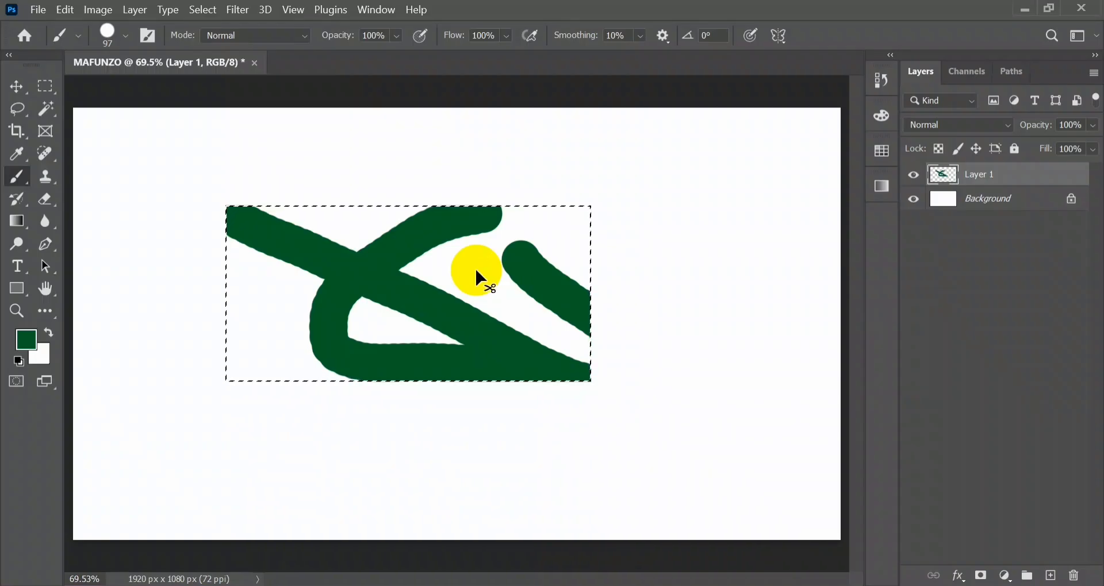
{"action": "key", "text": "ctrl+z"}
{"action": "key", "text": "ctrl+z"}
{"action": "key", "text": "ctrl+x"}
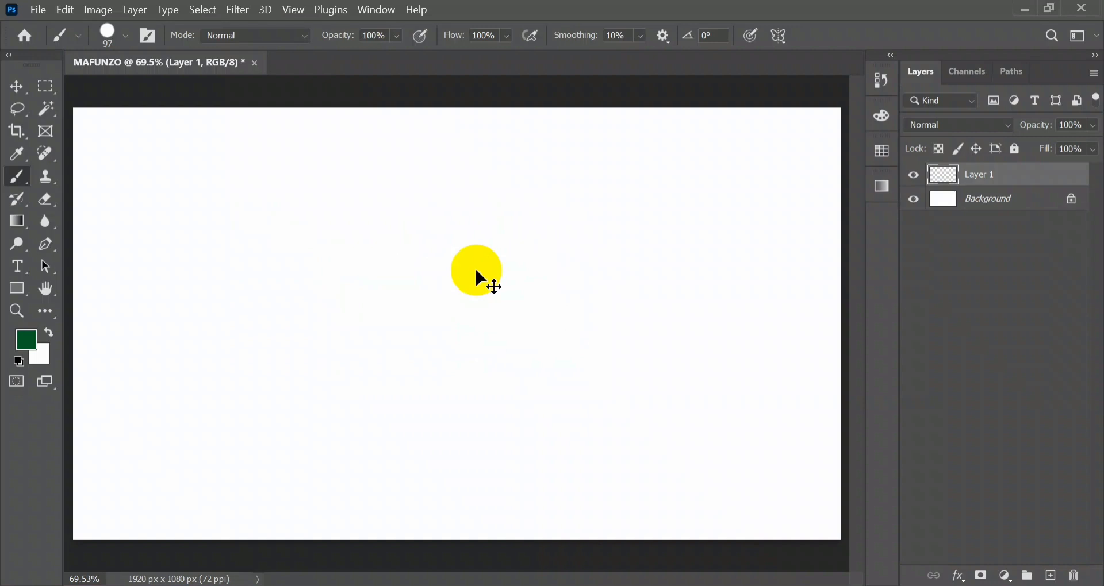
{"action": "key", "text": "ctrl+z"}
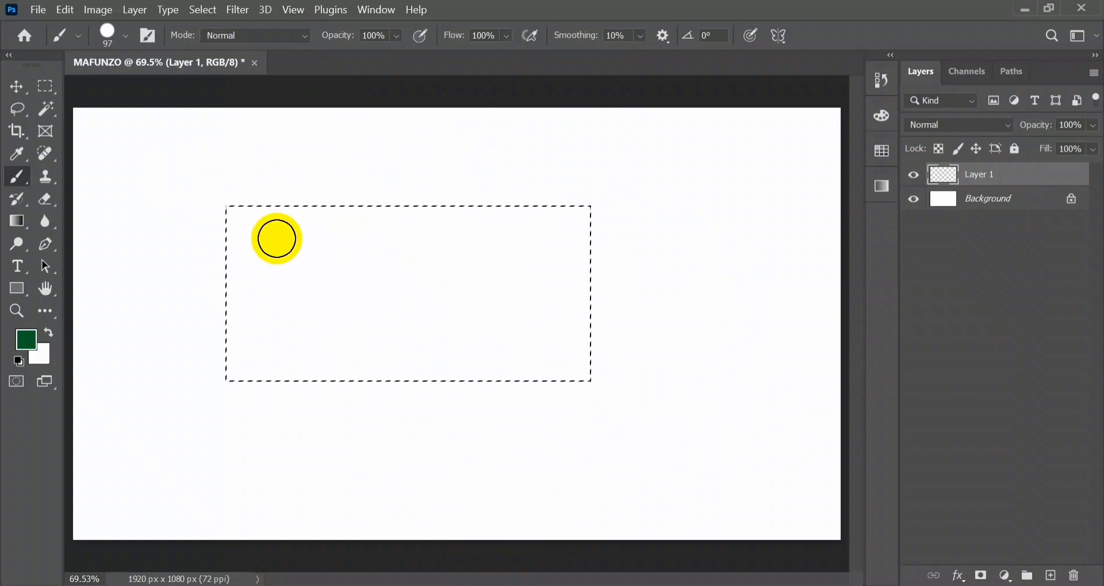
Select a rectangle in the upper middle of the canvas with the Rectangular Marquee tool, and deselect it.
{"action": "left_click", "coordinate": [41, 90]}
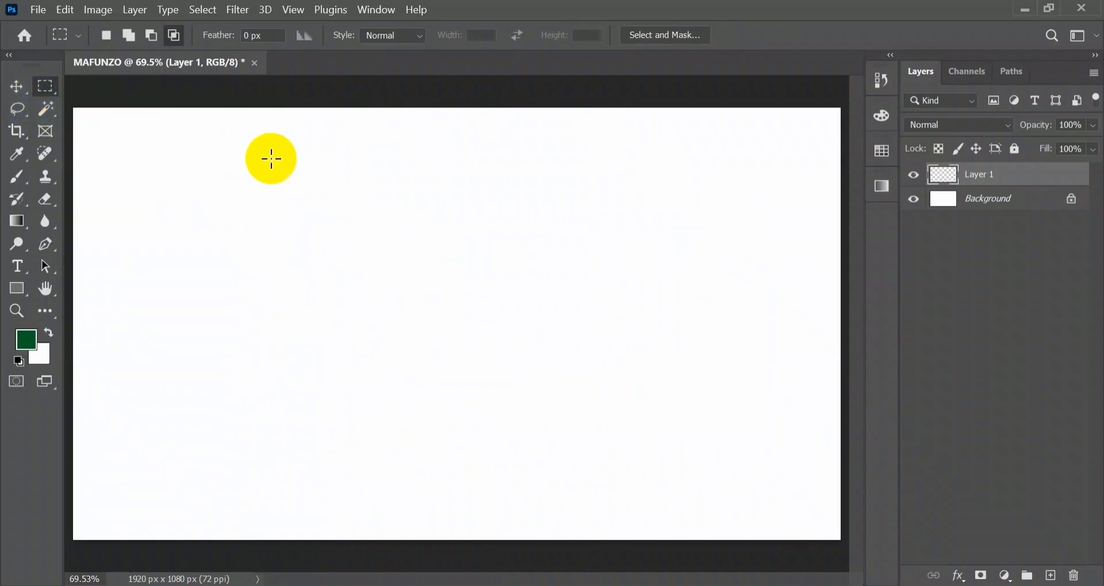
{"action": "left_click_drag", "start_coordinate": [295, 168], "coordinate": [608, 343]}
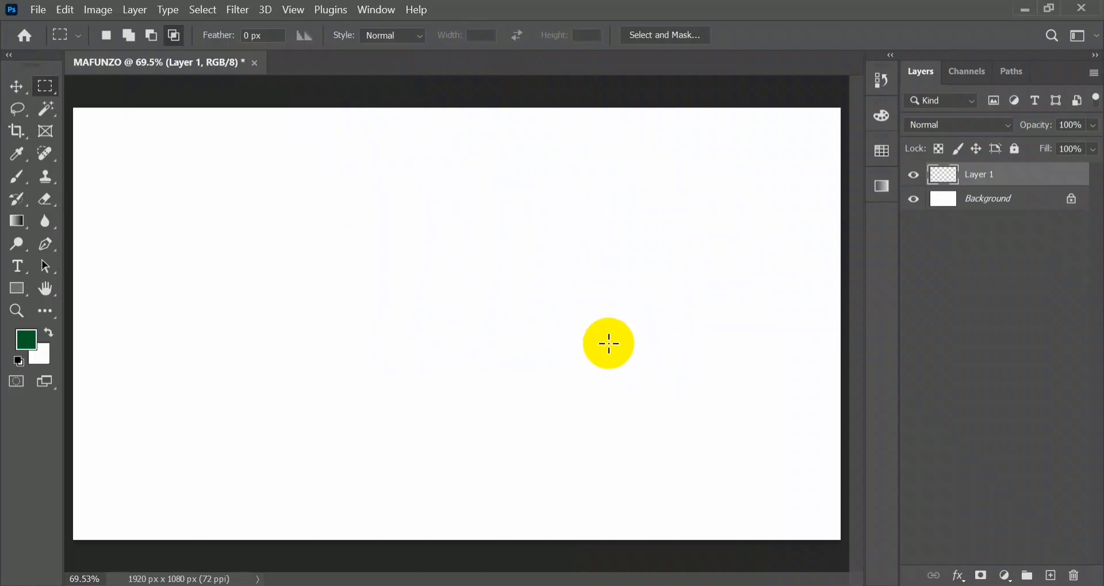
{"action": "right_click", "coordinate": [450, 225]}
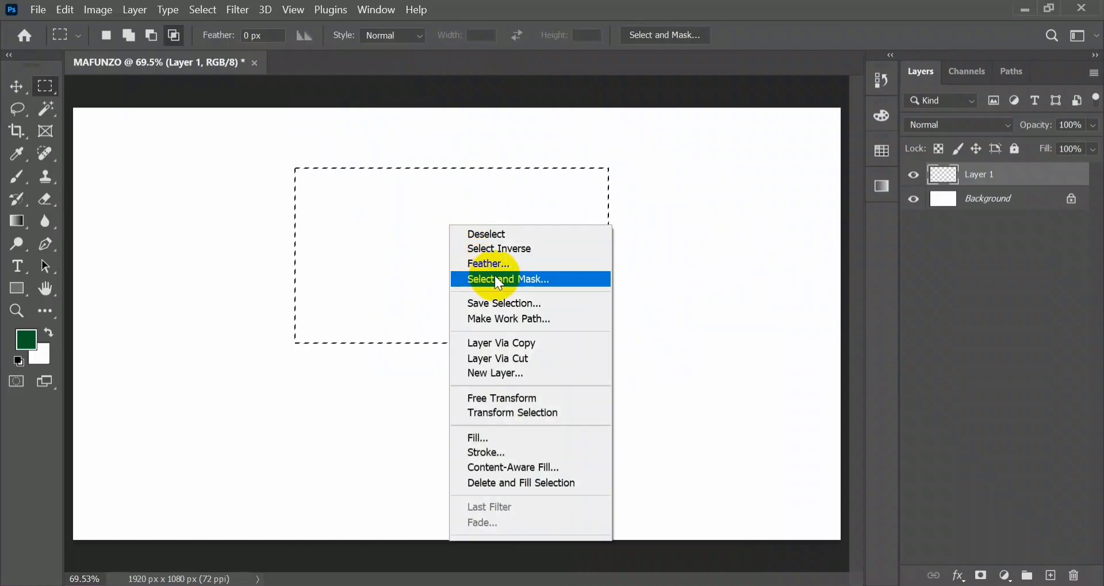
{"action": "left_click", "coordinate": [493, 236]}
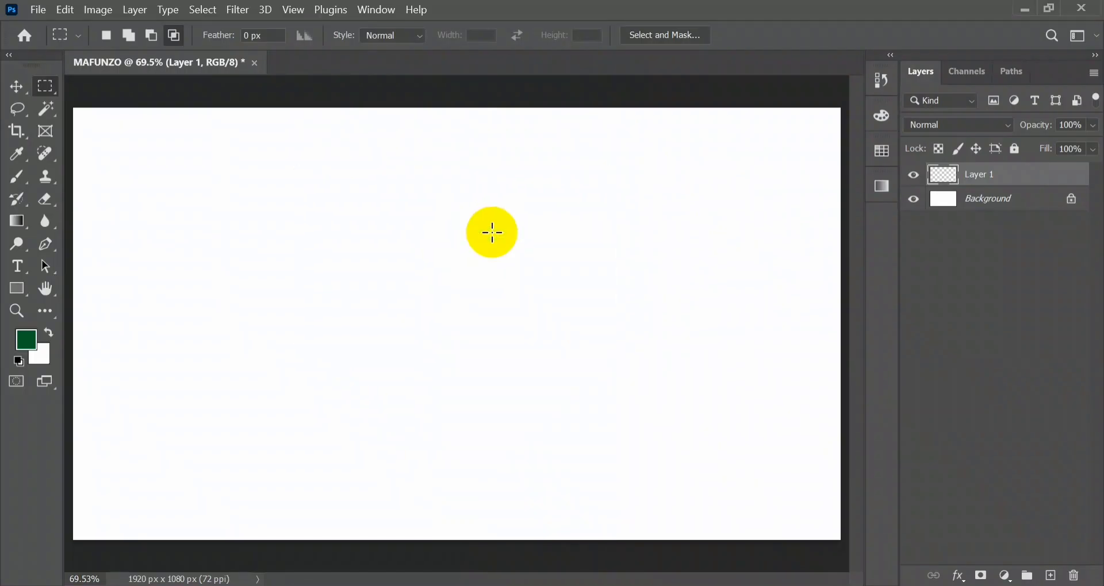
Select a new rectangle slightly above the canvas center and invert the selection with Select Inverse.
{"action": "left_click_drag", "start_coordinate": [325, 200], "coordinate": [631, 353]}
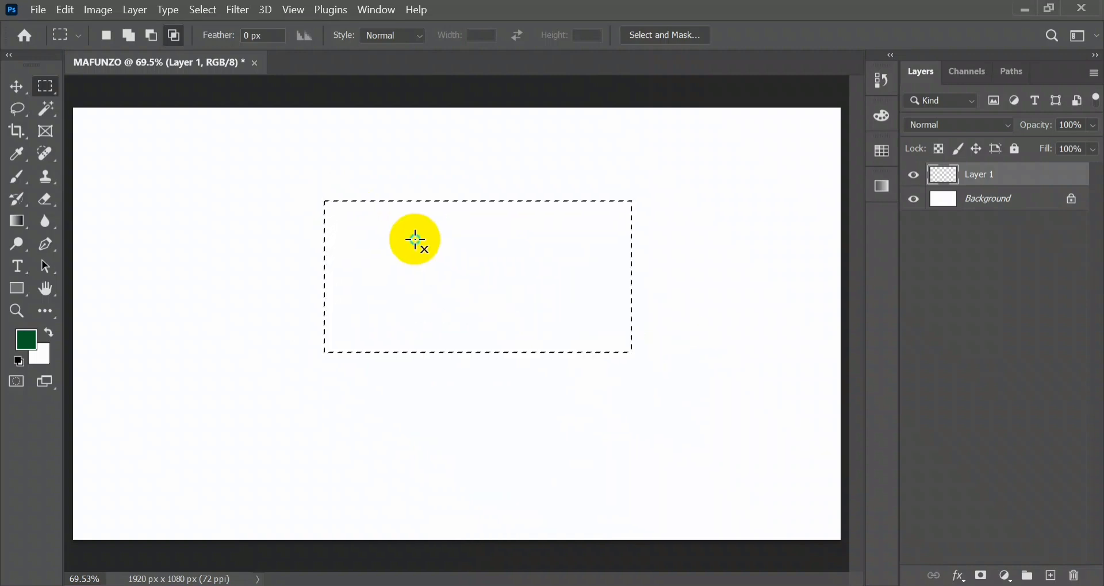
{"action": "right_click", "coordinate": [420, 240]}
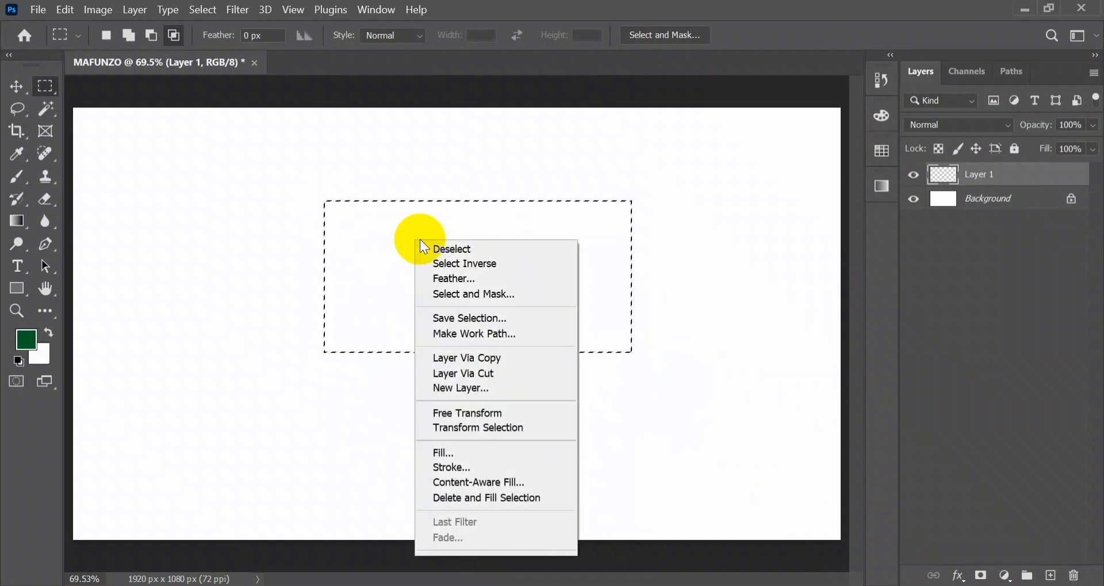
{"action": "left_click", "coordinate": [463, 264]}
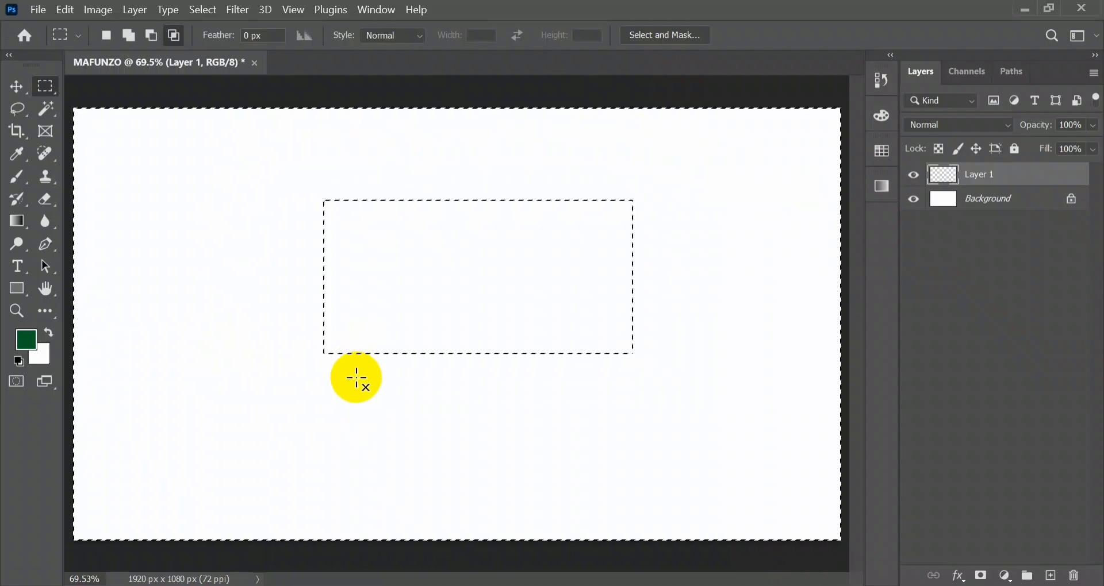
{"action": "right_click", "coordinate": [267, 222]}
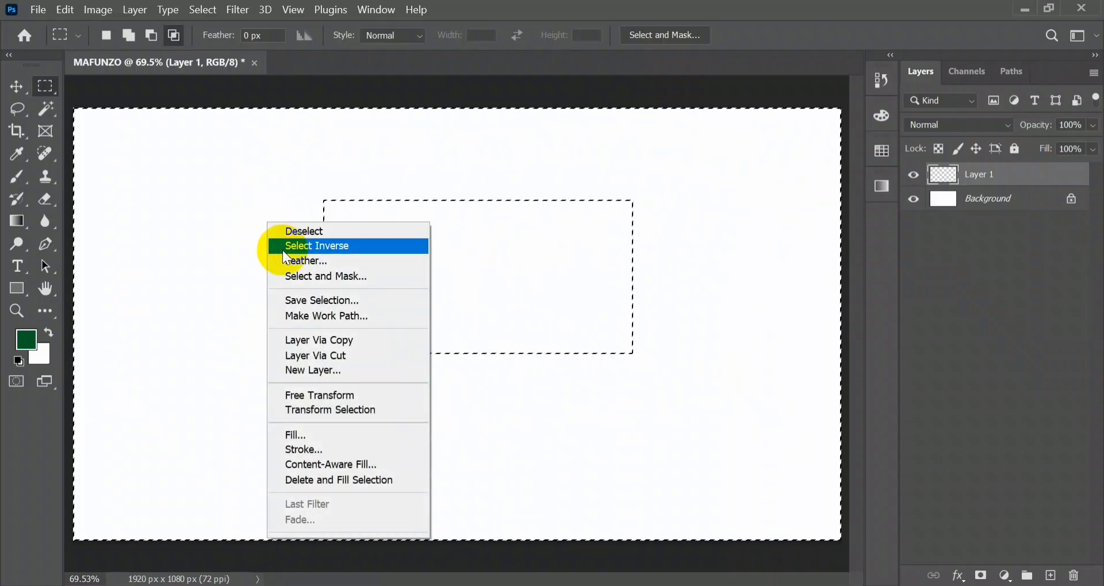
{"action": "left_click", "coordinate": [263, 222]}
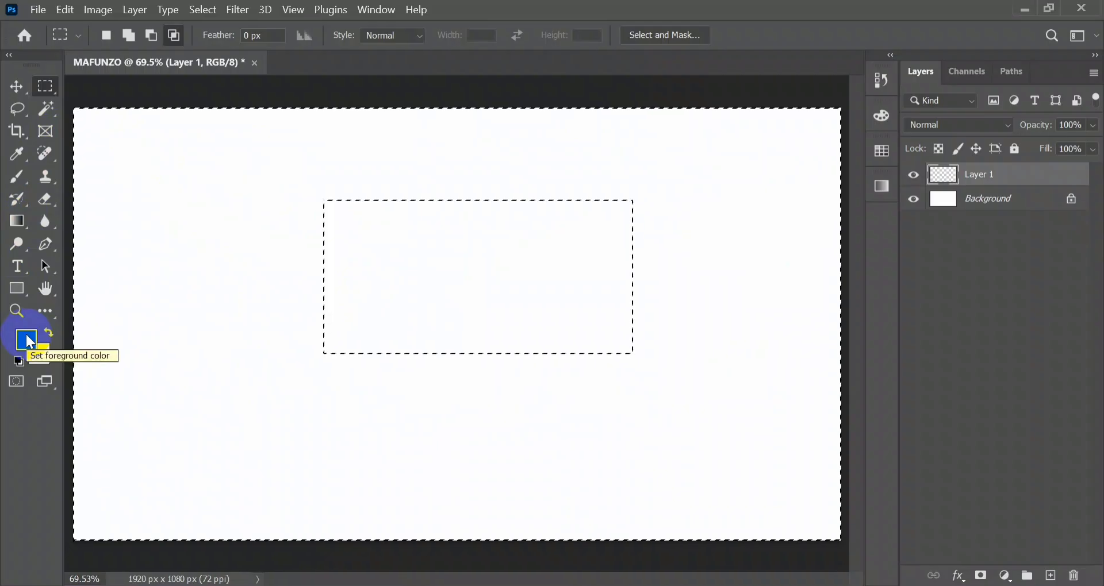
Brush long green strokes over the inverted selection, crossing the unselected rectangle.
{"action": "left_click", "coordinate": [17, 177]}
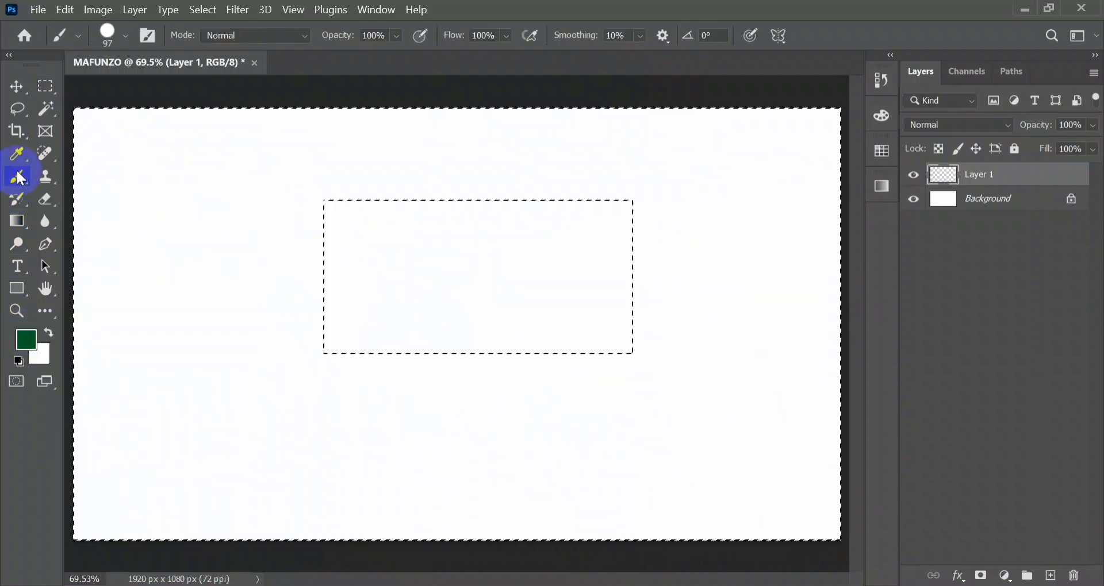
{"action": "mouse_move", "coordinate": [136, 117]}
{"action": "left_mouse_down"}
{"action": "mouse_move", "coordinate": [327, 320]}
{"action": "mouse_move", "coordinate": [453, 271]}
{"action": "mouse_move", "coordinate": [569, 182]}
{"action": "mouse_move", "coordinate": [613, 239]}
{"action": "mouse_move", "coordinate": [450, 471]}
{"action": "mouse_move", "coordinate": [184, 325]}
{"action": "left_mouse_up"}
{"action": "left_click_drag", "start_coordinate": [355, 210], "coordinate": [595, 425]}
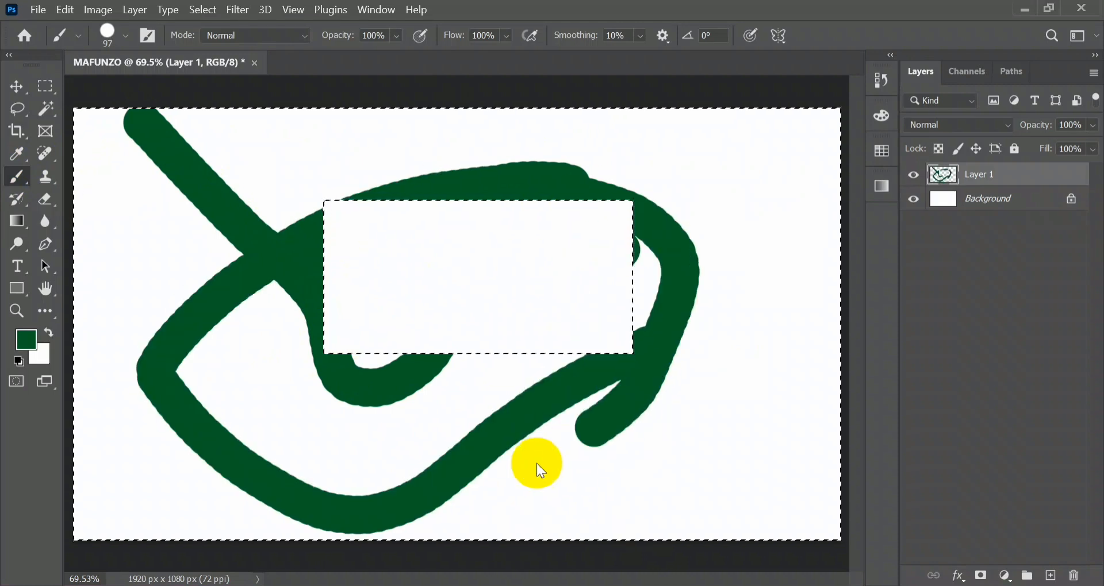
Clear the green strokes from Layer 1 and invert the selection back to the inner rectangle.
{"action": "key", "text": "Delete"}
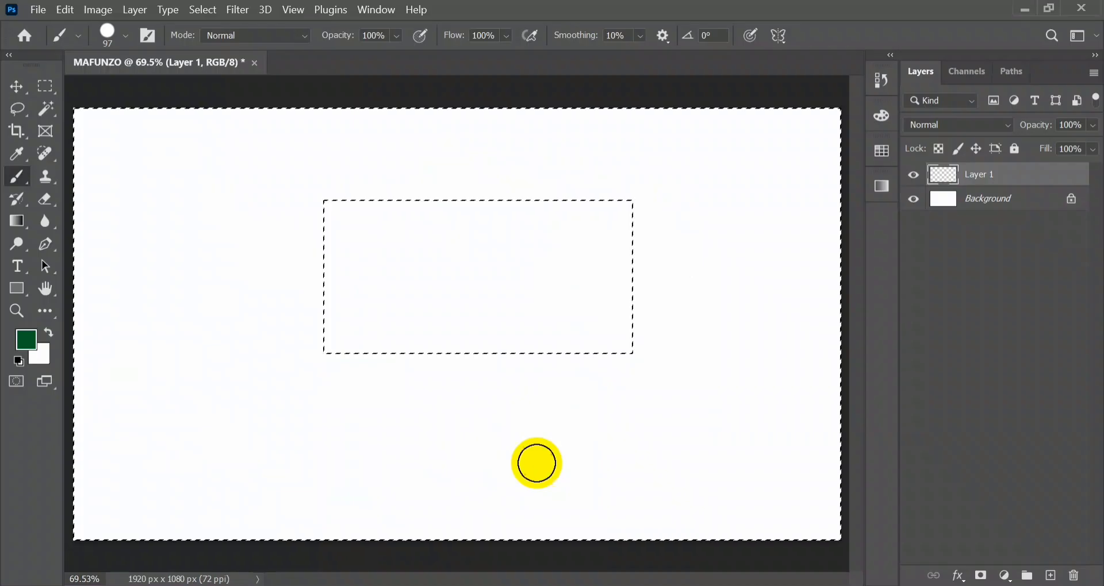
{"action": "key", "text": "ctrl+shift+i"}
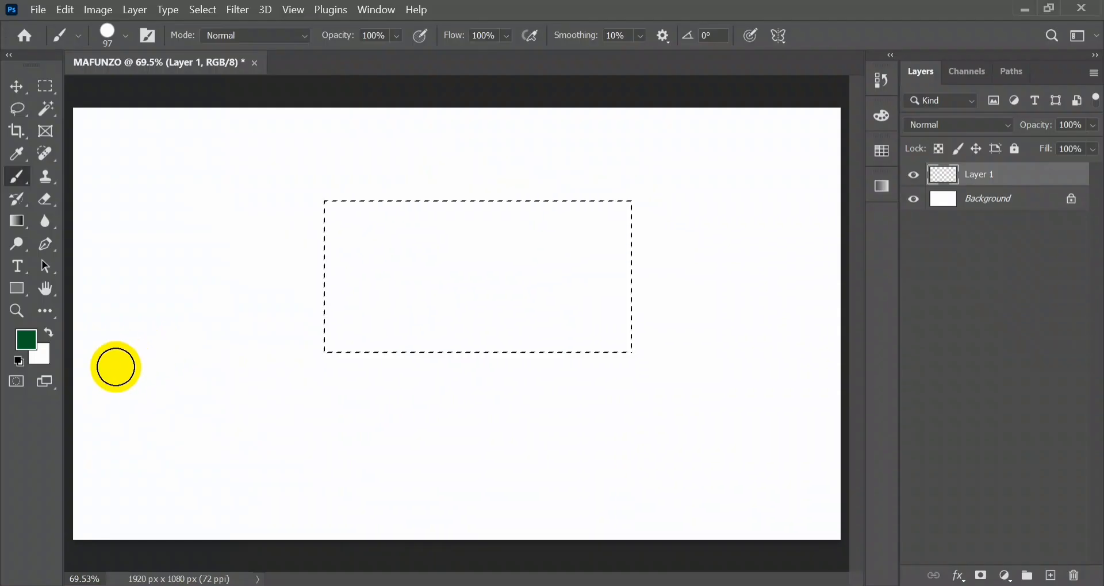
Set the foreground color to dark blue #042f5b.
{"action": "left_click", "coordinate": [37, 347]}
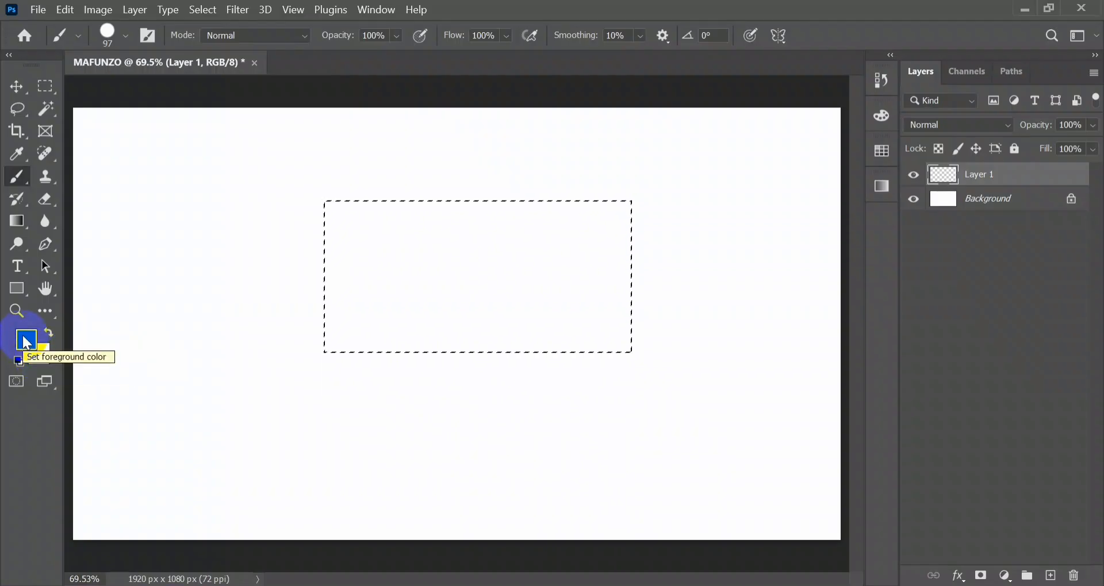
{"action": "left_click", "coordinate": [26, 343]}
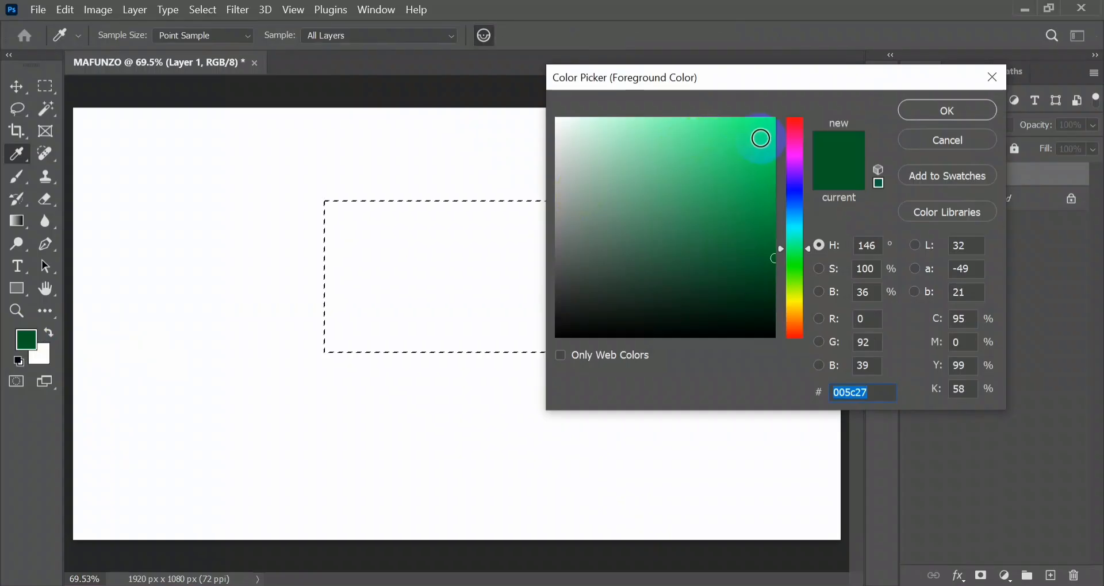
{"action": "left_click", "coordinate": [800, 209]}
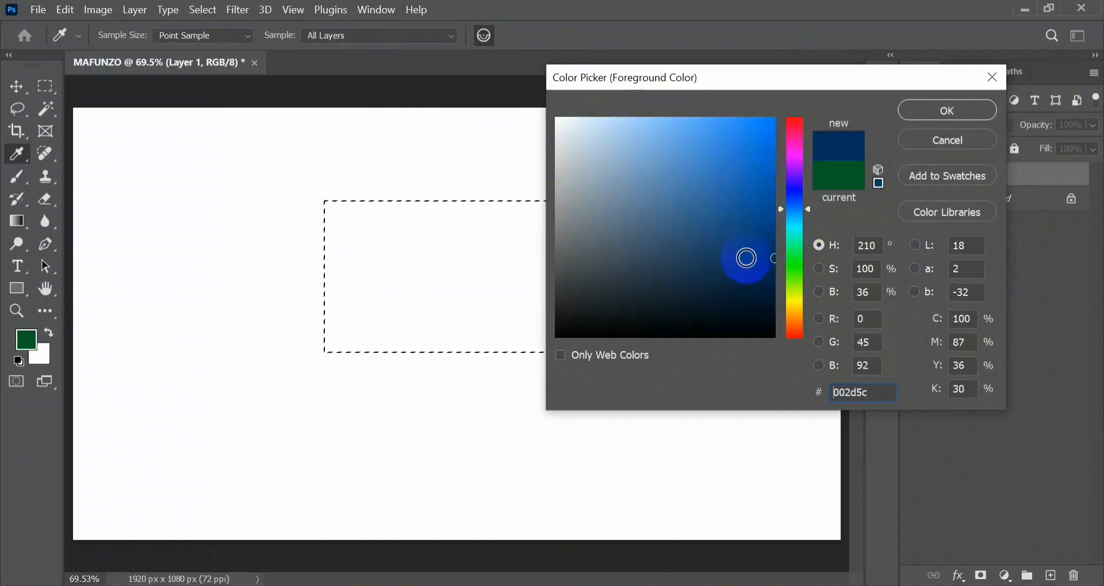
{"action": "left_click", "coordinate": [764, 261]}
{"action": "left_click", "coordinate": [755, 259]}
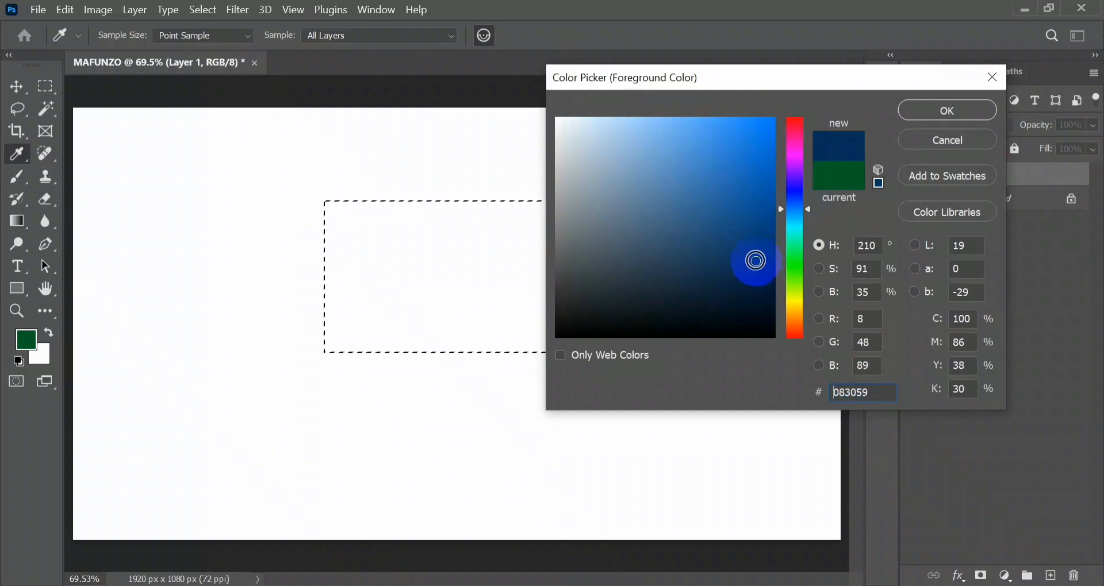
{"action": "left_click", "coordinate": [765, 260]}
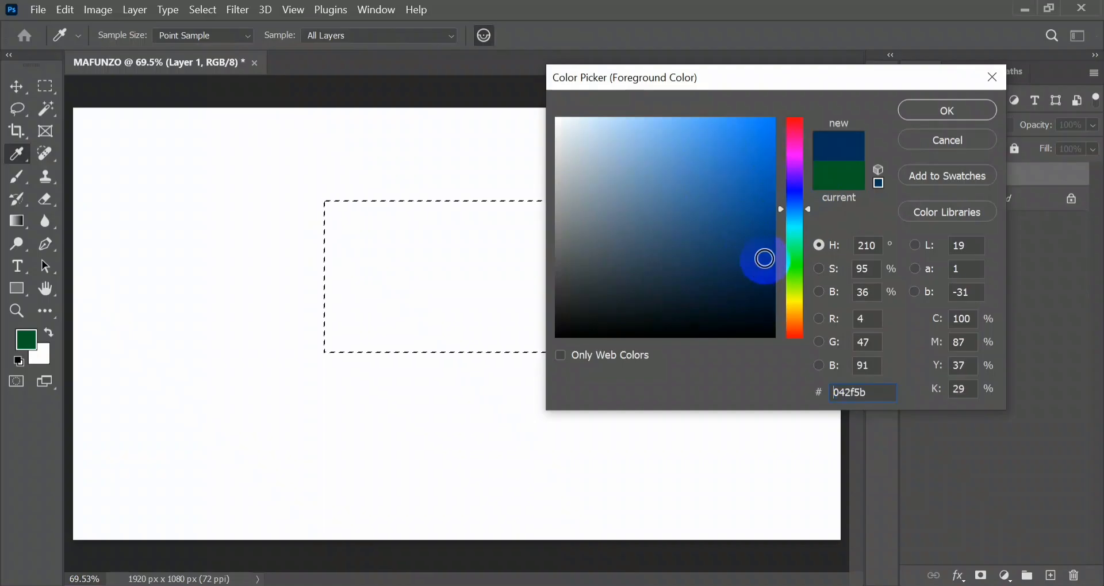
{"action": "left_click", "coordinate": [932, 111]}
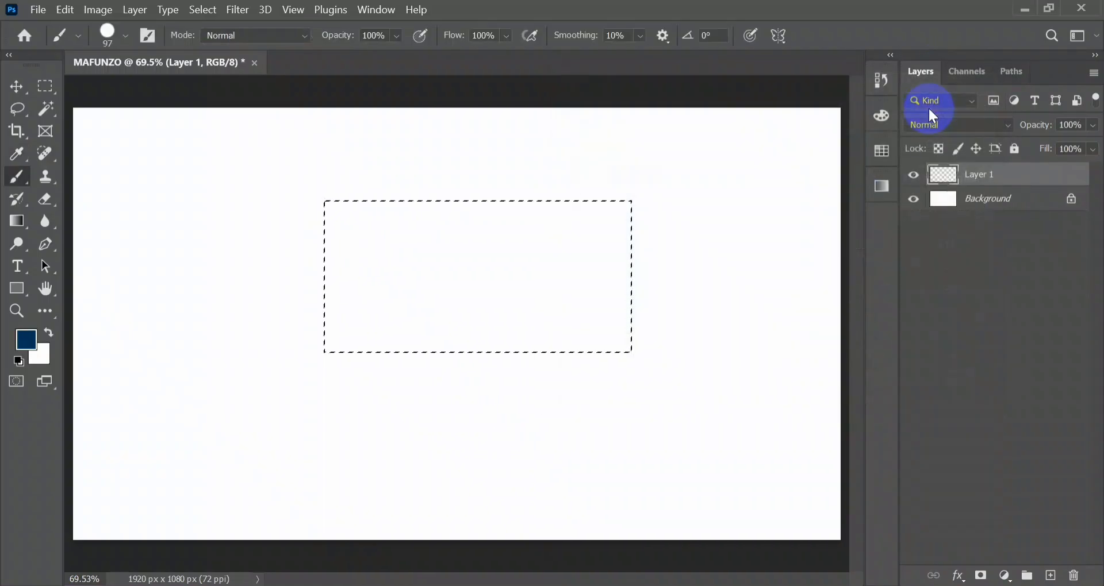
Set the background color to dark teal #055c53.
{"action": "left_click", "coordinate": [42, 360]}
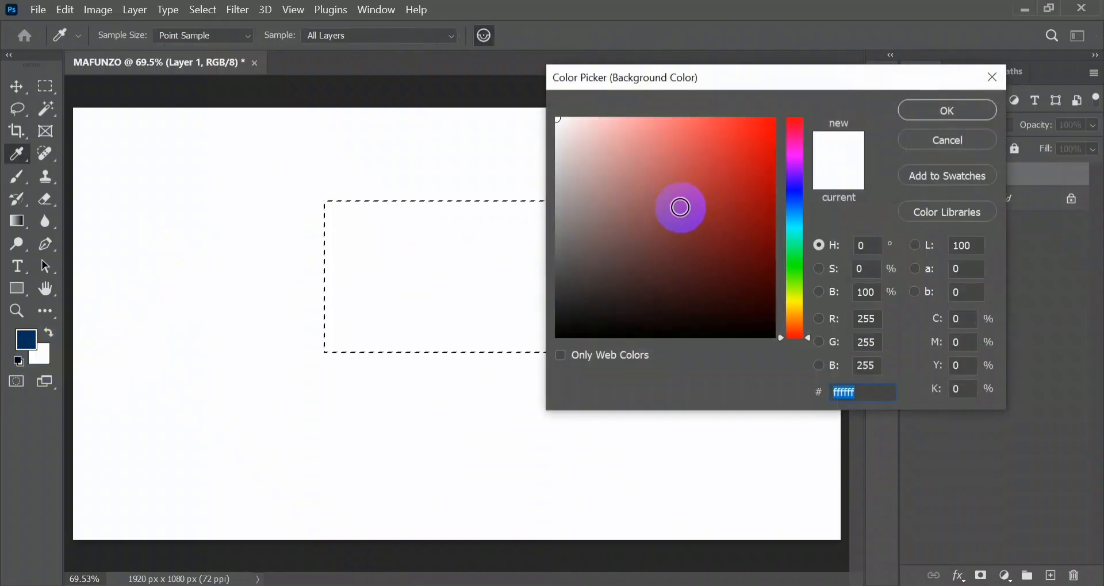
{"action": "left_click", "coordinate": [680, 208]}
{"action": "left_click", "coordinate": [772, 235]}
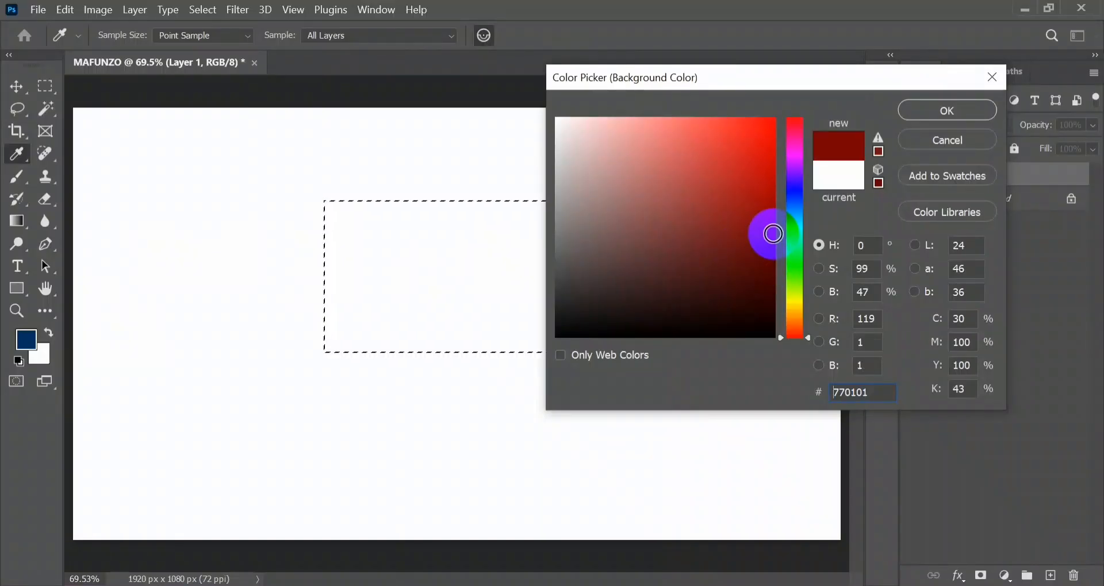
{"action": "left_click", "coordinate": [794, 232]}
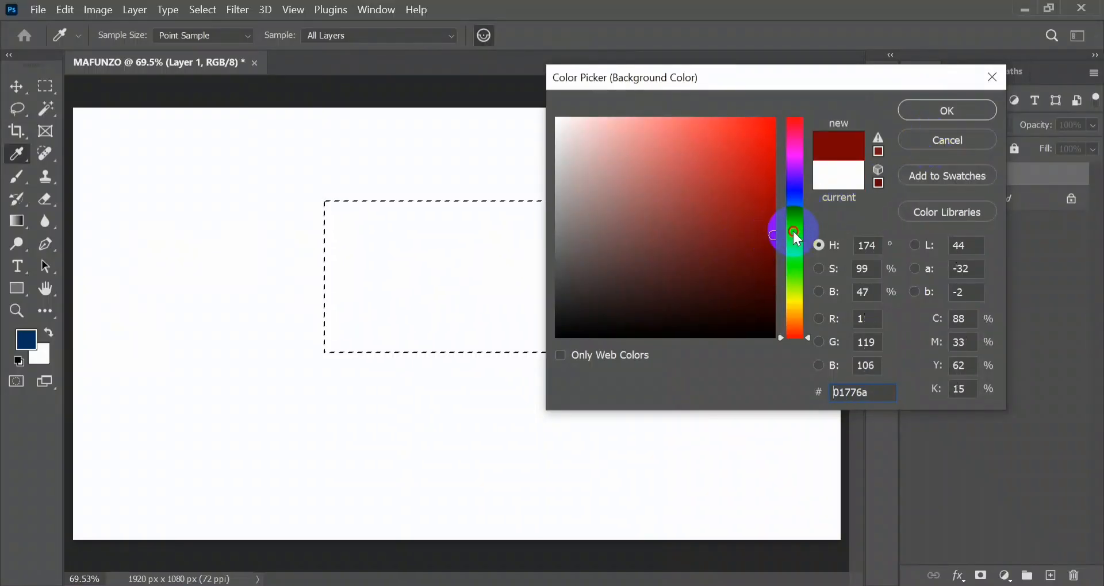
{"action": "left_click", "coordinate": [765, 258]}
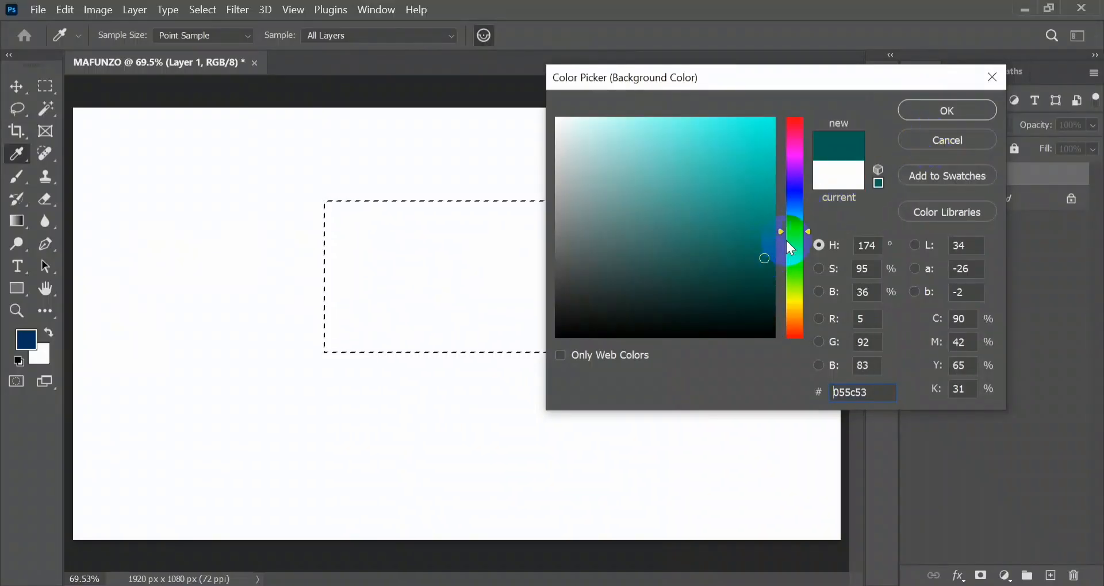
{"action": "left_click", "coordinate": [916, 108]}
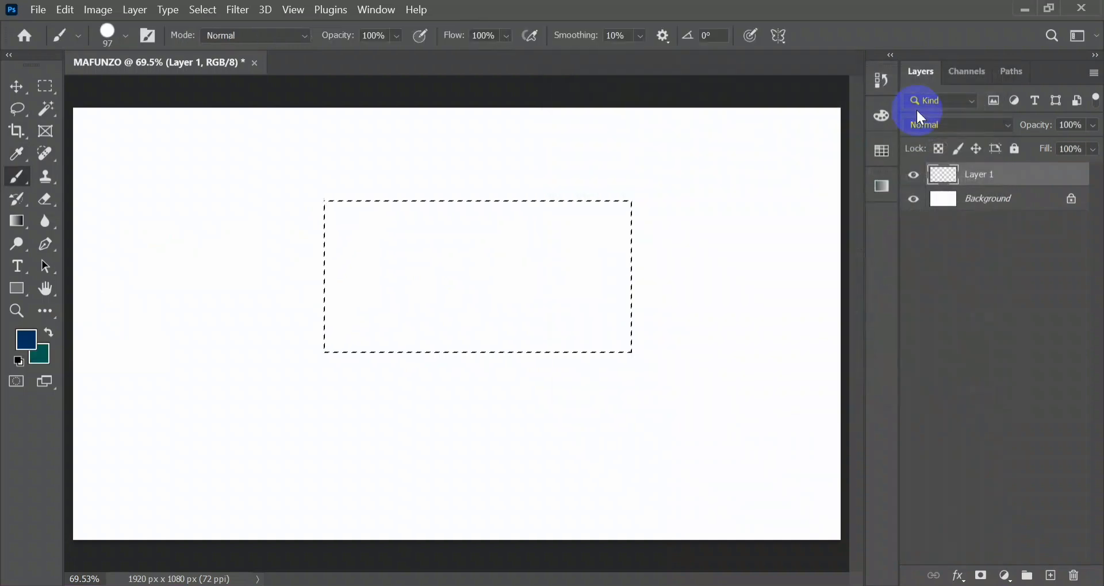
Fill the rectangular selection on Layer 1 with the dark blue foreground color and clear it again.
{"action": "left_click", "coordinate": [29, 340]}
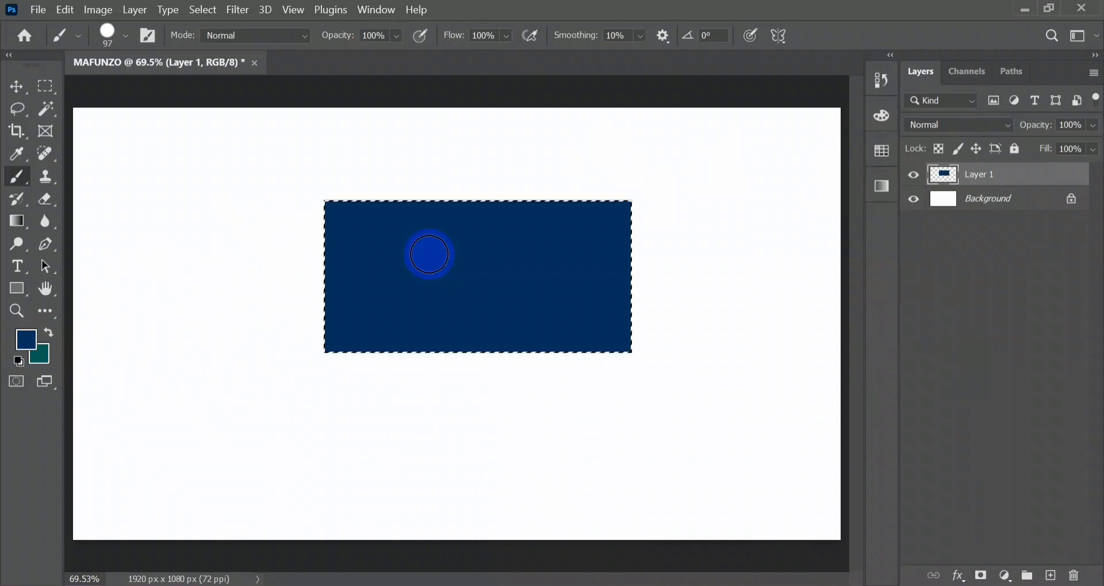
{"action": "left_click", "coordinate": [34, 351]}
{"action": "left_click", "coordinate": [342, 311]}
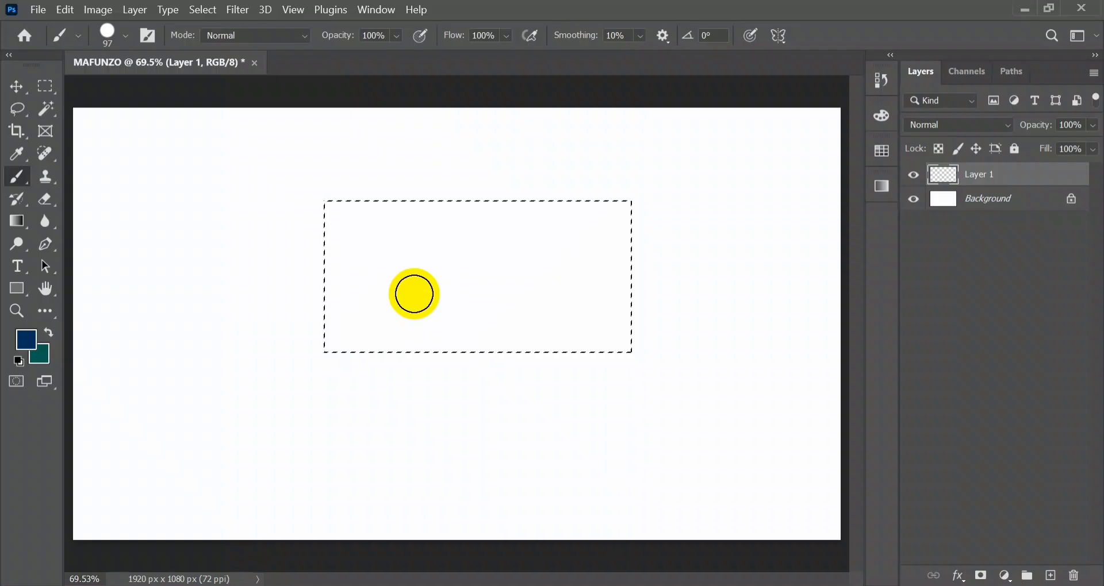
Fill the rectangular selection on Layer 1 with the teal background color and clear it again.
{"action": "left_click", "coordinate": [41, 355]}
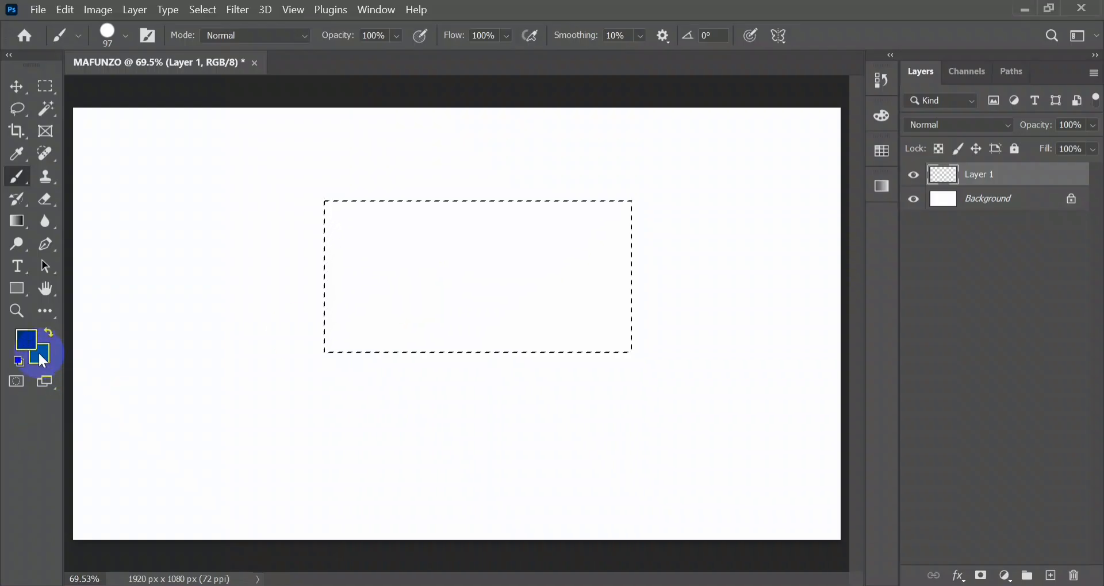
{"action": "left_click", "coordinate": [55, 364]}
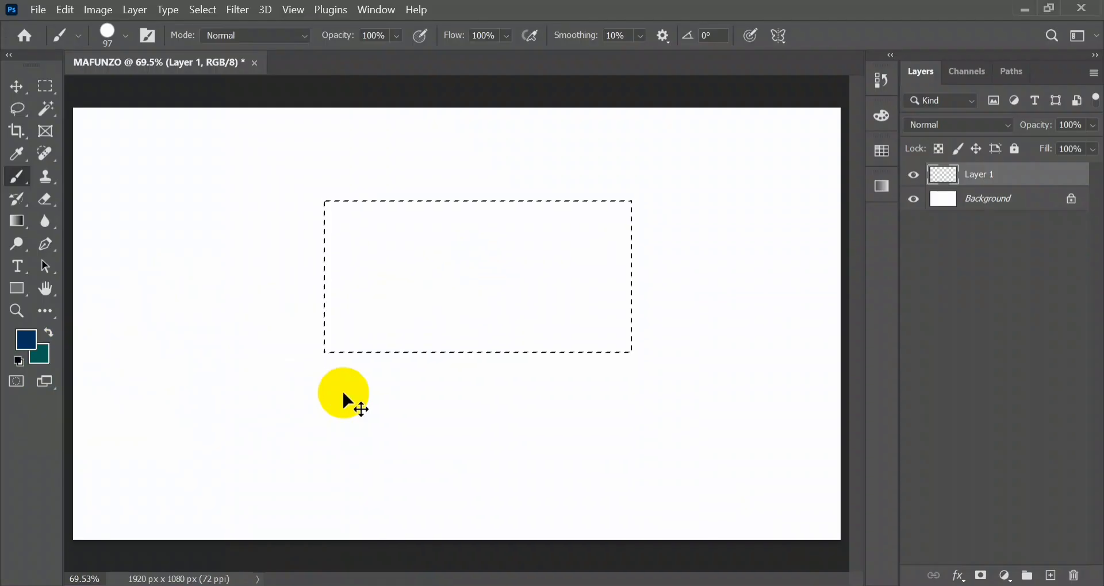
{"action": "key", "text": "ctrl+BackSpace"}
{"action": "left_click", "coordinate": [493, 275]}
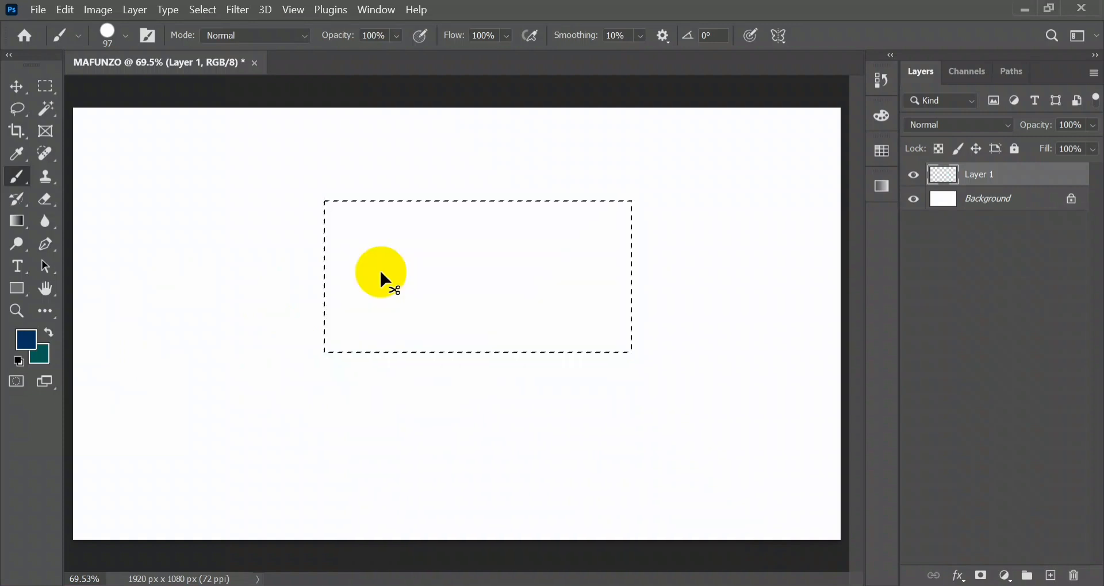
Deselect the rectangle, and draw and release a wider unfeathered rectangular selection across the canvas center.
{"action": "key", "text": "ctrl+d"}
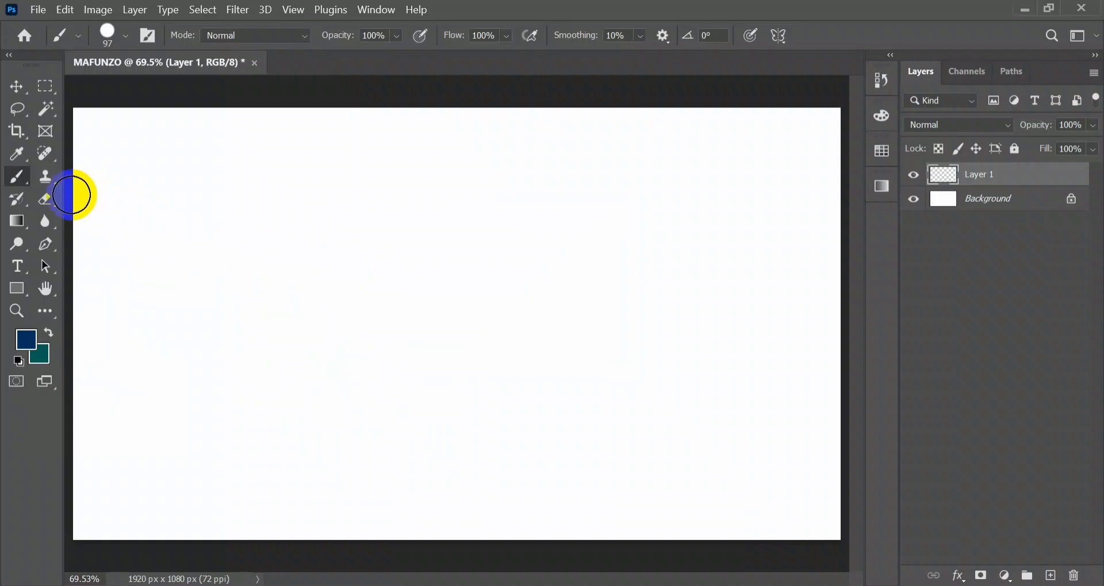
{"action": "left_click", "coordinate": [45, 89]}
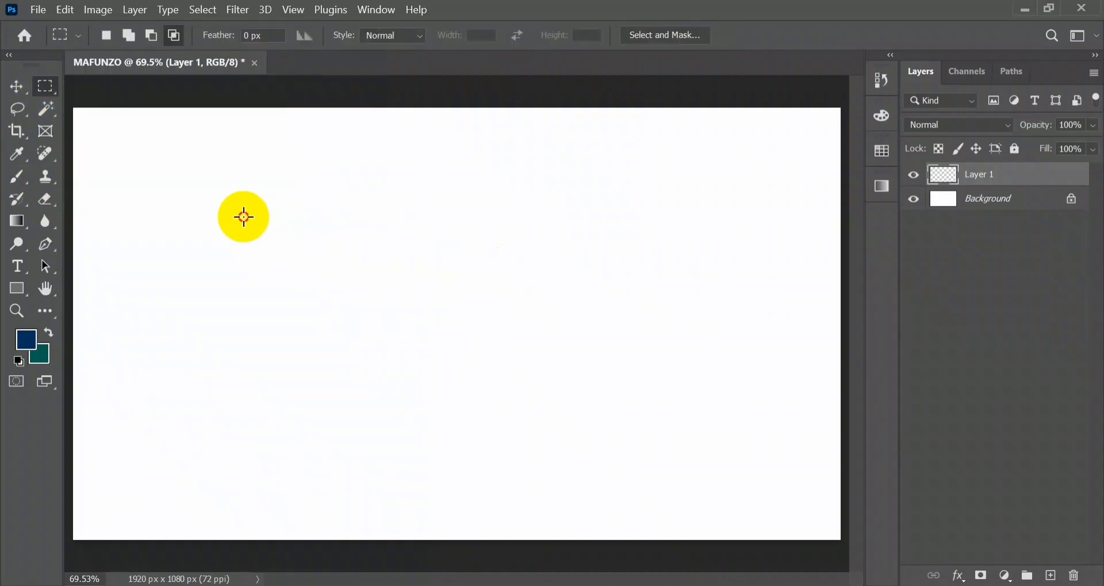
{"action": "left_click_drag", "start_coordinate": [244, 216], "coordinate": [683, 409]}
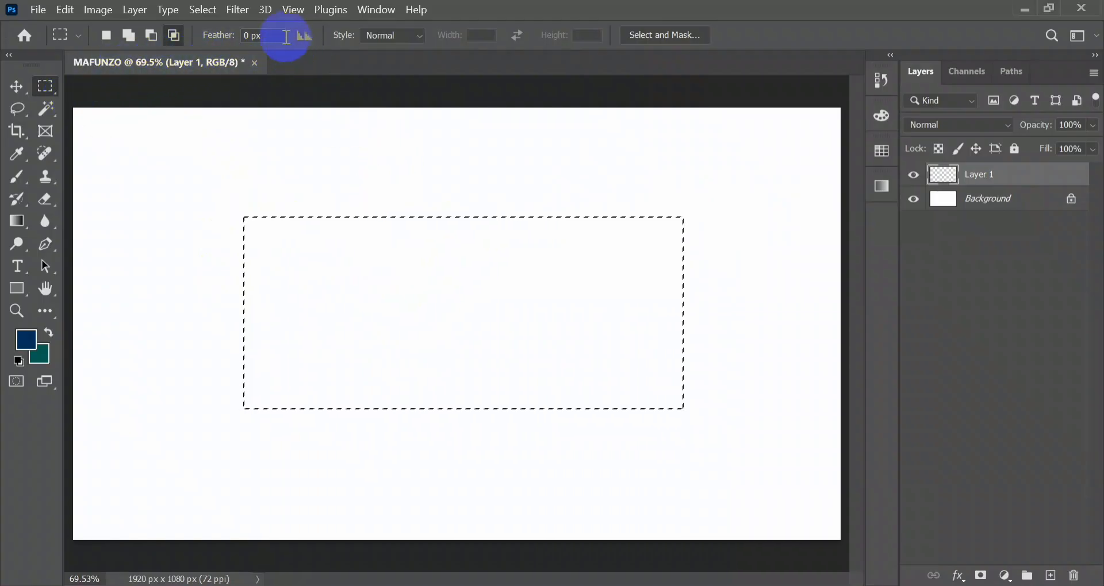
{"action": "left_click", "coordinate": [384, 235]}
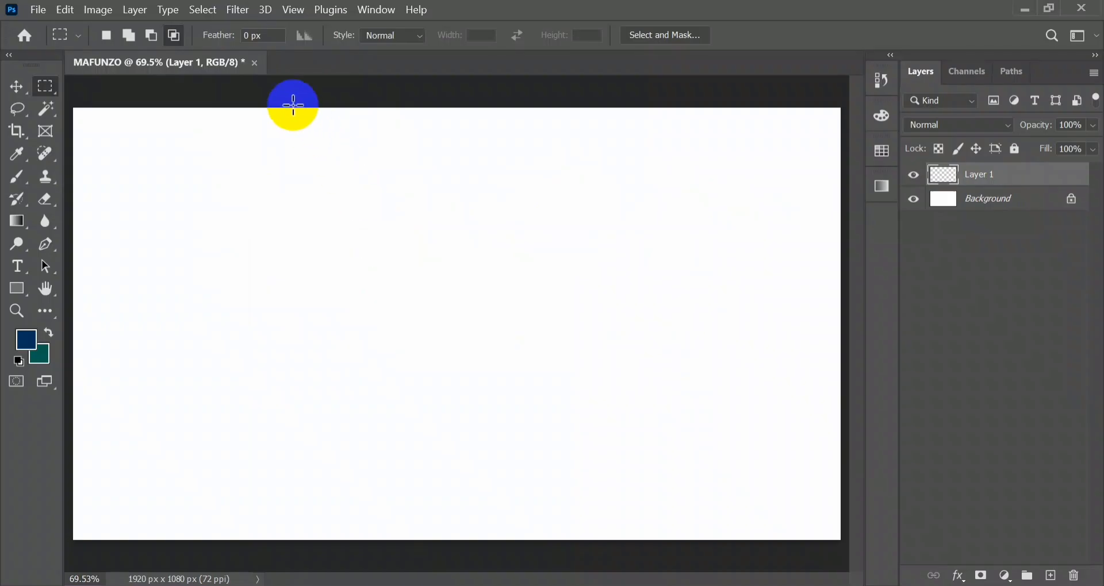
Set the Rectangular Marquee feather to 50 px and draw a large selection around the canvas center.
{"action": "left_click", "coordinate": [247, 36]}
{"action": "type", "text": "50"}
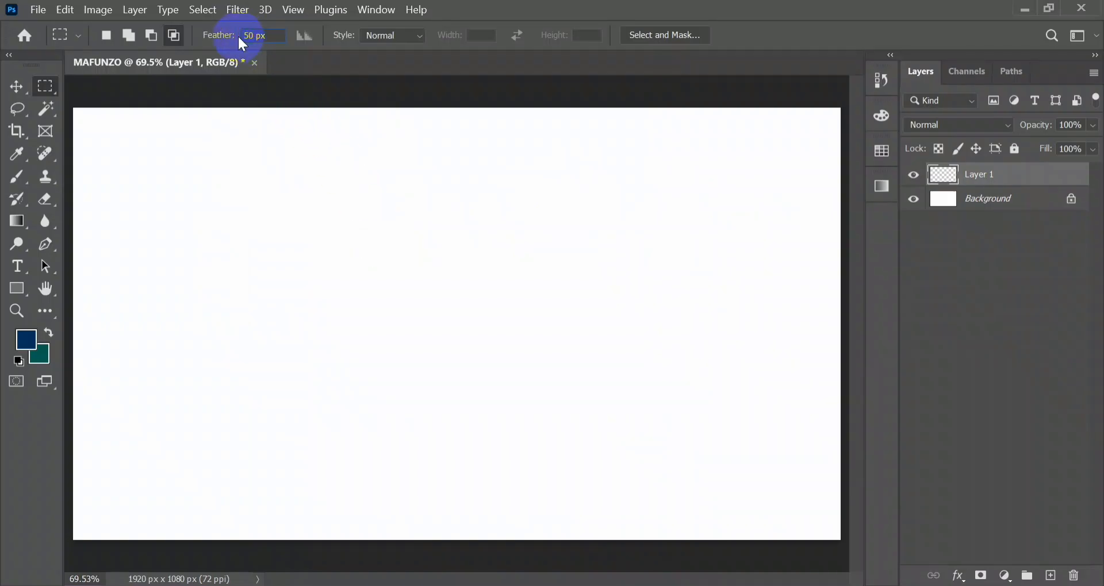
{"action": "left_click", "coordinate": [301, 202]}
{"action": "left_click_drag", "start_coordinate": [234, 204], "coordinate": [658, 416]}
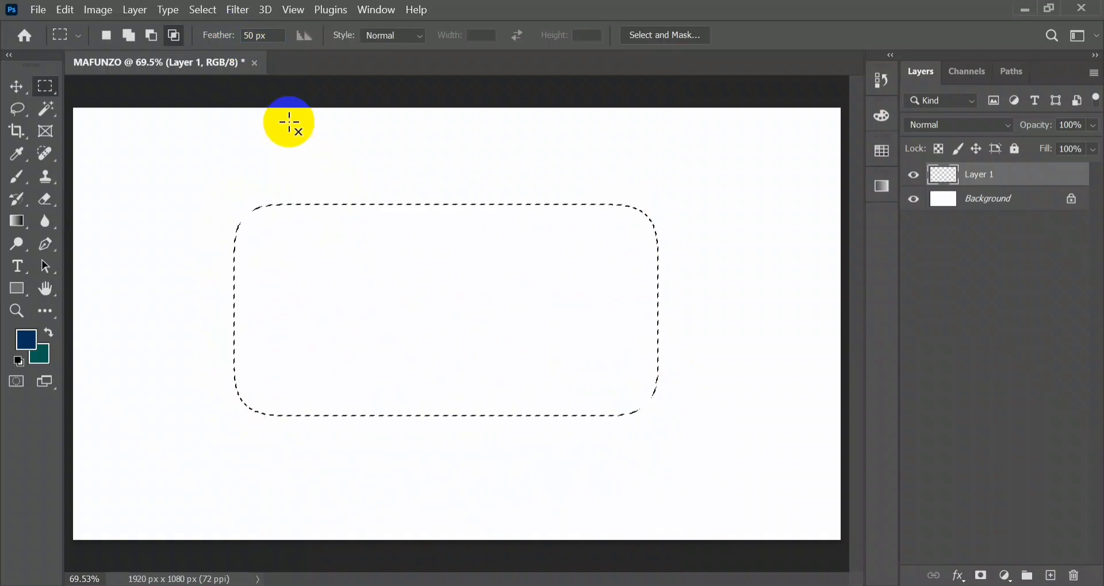
Set the feather to 0 px and try to intersect the feathered selection with a separate rectangle about 203 × 489 px.
{"action": "left_click", "coordinate": [254, 35]}
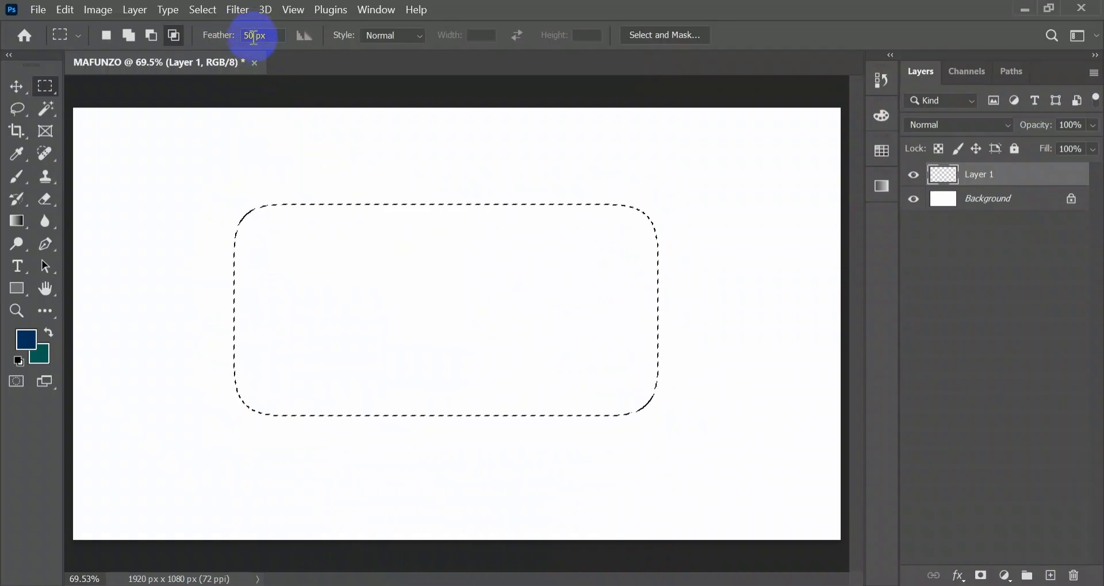
{"action": "key", "text": "Return"}
{"action": "type", "text": "0"}
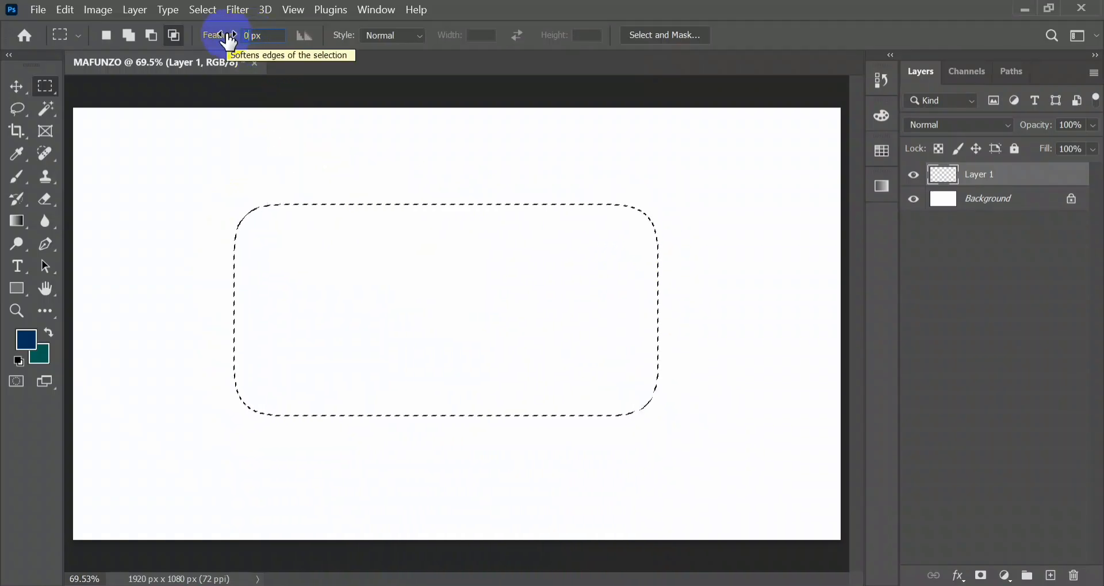
{"action": "left_click_drag", "start_coordinate": [129, 173], "coordinate": [209, 367]}
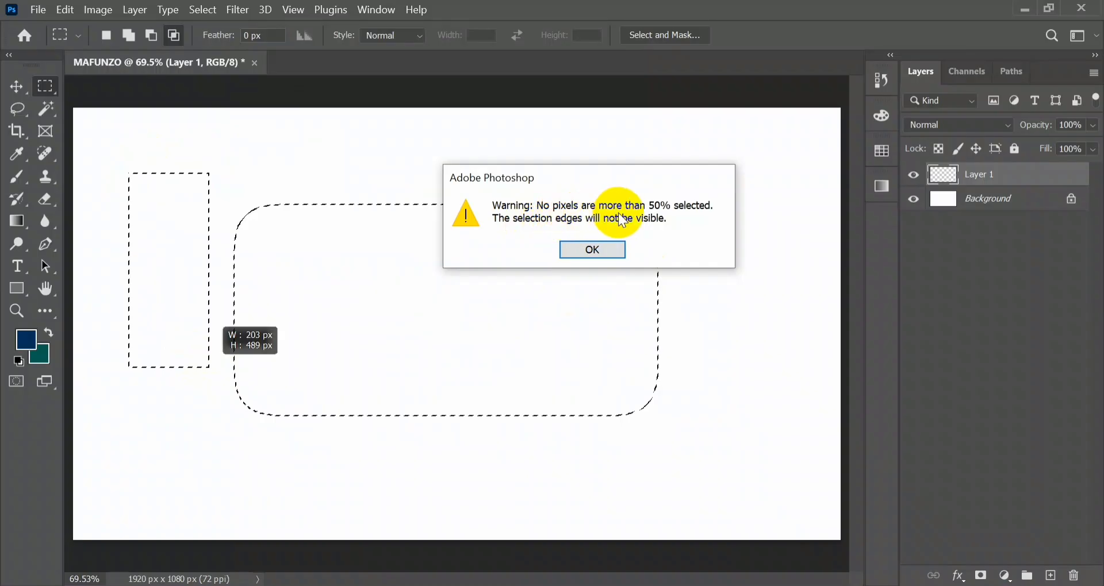
{"action": "left_click", "coordinate": [592, 251]}
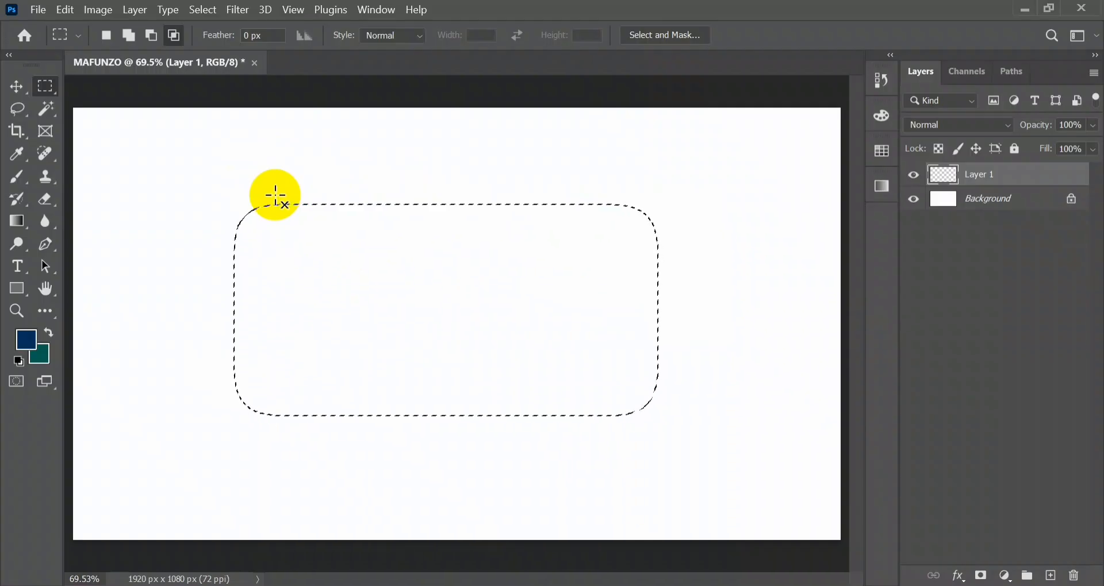
Fill the feathered selection with the dark blue foreground color and deselect it.
{"action": "key", "text": "alt+BackSpace"}
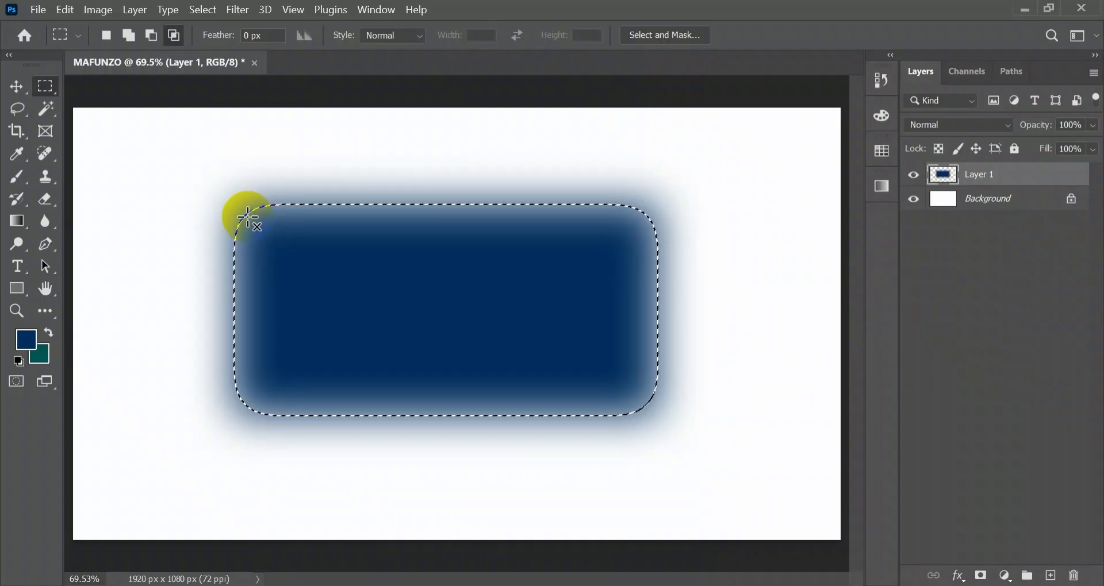
{"action": "left_click", "coordinate": [395, 141]}
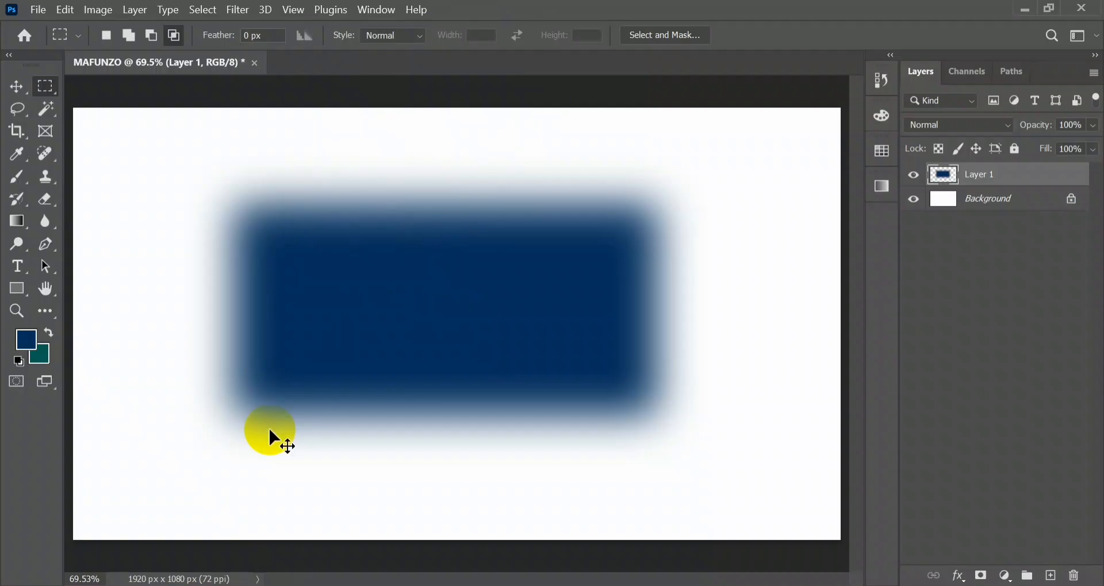
Restore the feathered selection to remove the soft-edged blue fill from Layer 1, and deselect.
{"action": "key", "text": "ctrl+shift+d"}
{"action": "key", "text": "Delete"}
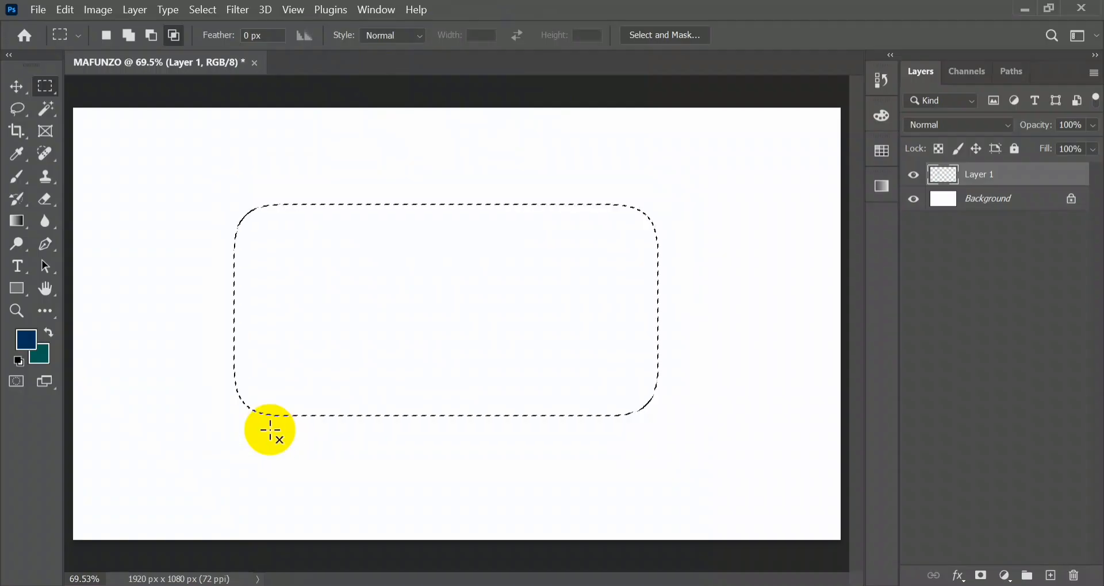
{"action": "key", "text": "ctrl+d"}
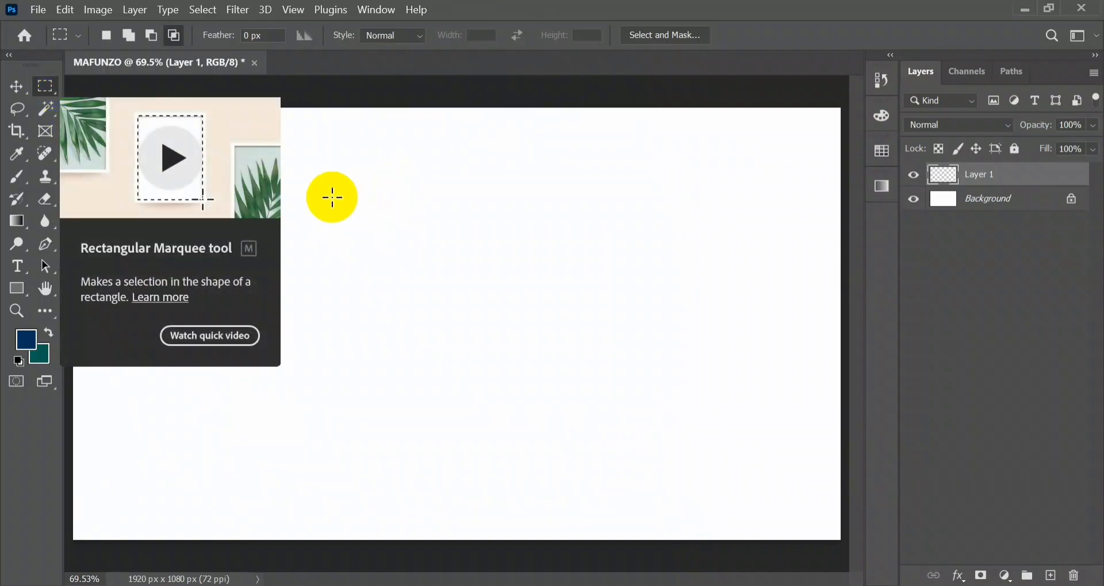
Draw an unfeathered rectangular selection near the canvas center and set the feather to 50 px.
{"action": "left_click_drag", "start_coordinate": [332, 197], "coordinate": [668, 428]}
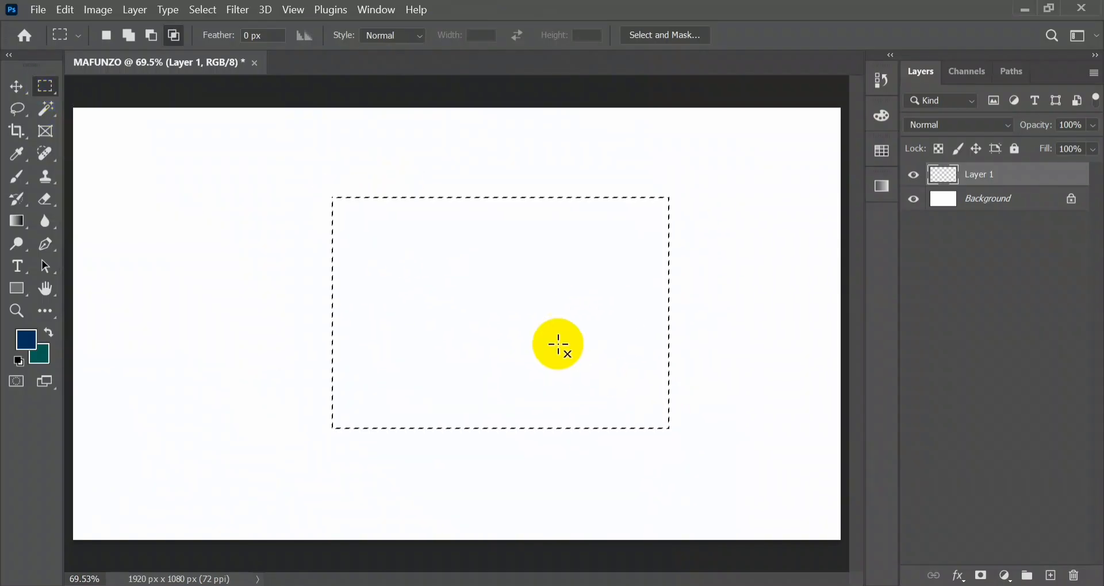
{"action": "left_click_drag", "start_coordinate": [253, 34], "coordinate": [223, 41]}
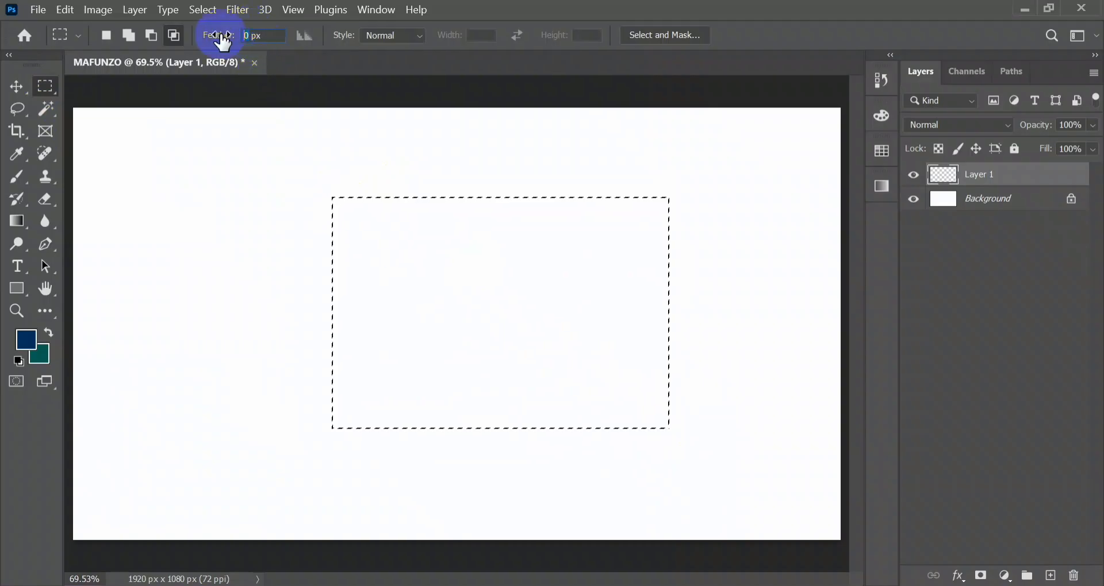
{"action": "type", "text": "50"}
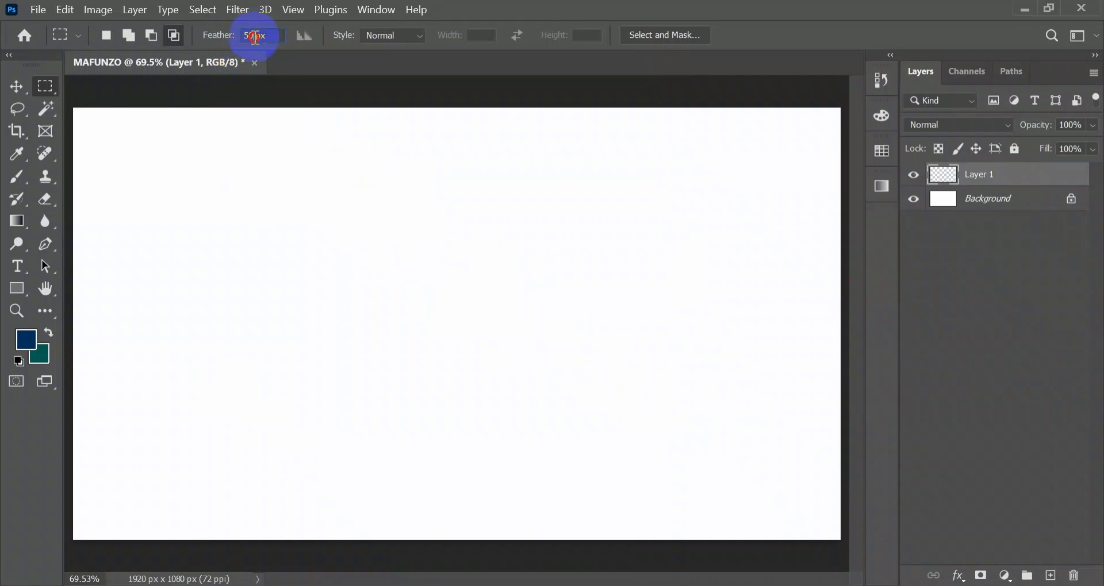
Reset the feather to 0 px and draw a new rectangular selection around the canvas center.
{"action": "type", "text": "0"}
{"action": "left_click", "coordinate": [183, 33]}
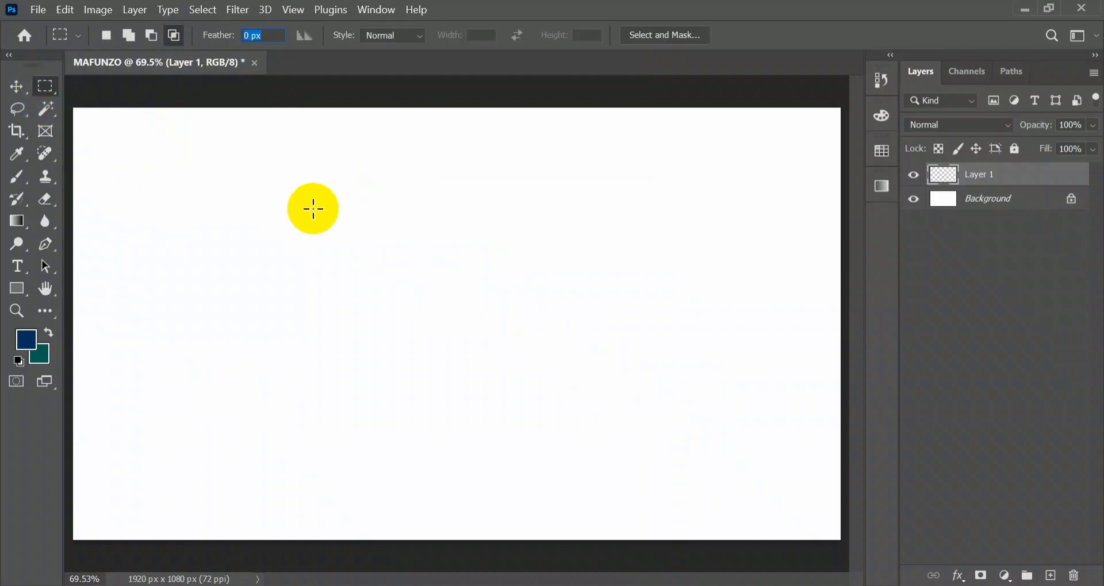
{"action": "left_click_drag", "start_coordinate": [327, 207], "coordinate": [653, 407]}
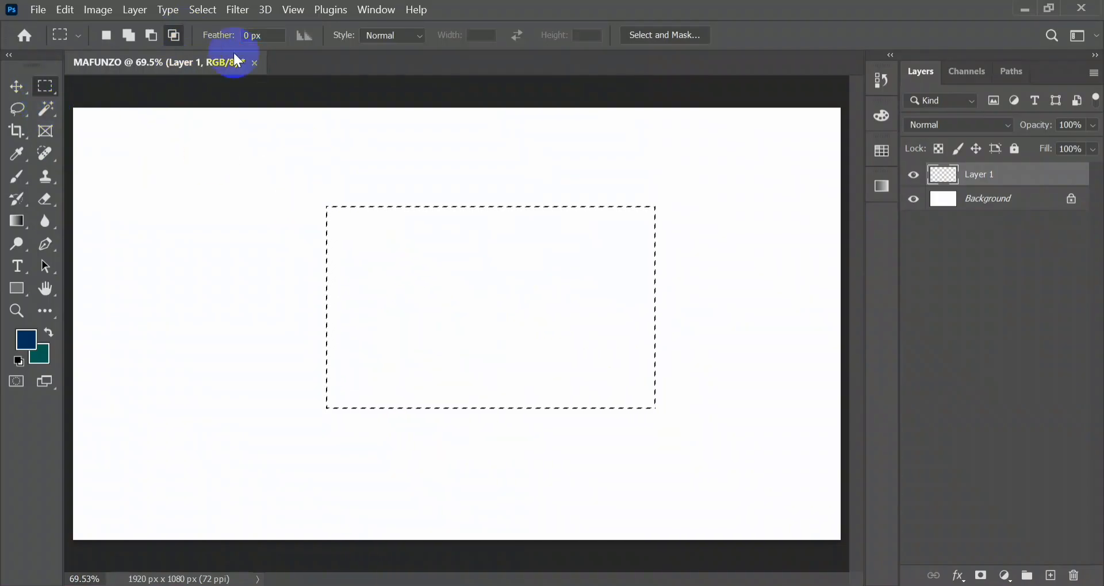
Feather the existing selection with a radius of 40 pixels and fill it with the teal background color.
{"action": "right_click", "coordinate": [436, 300]}
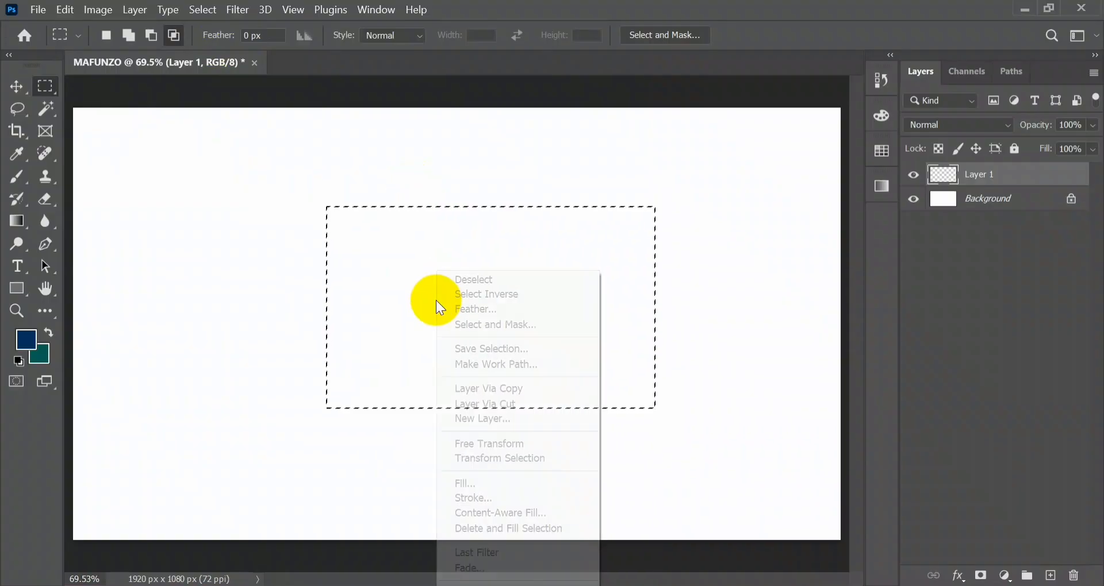
{"action": "left_click", "coordinate": [479, 309]}
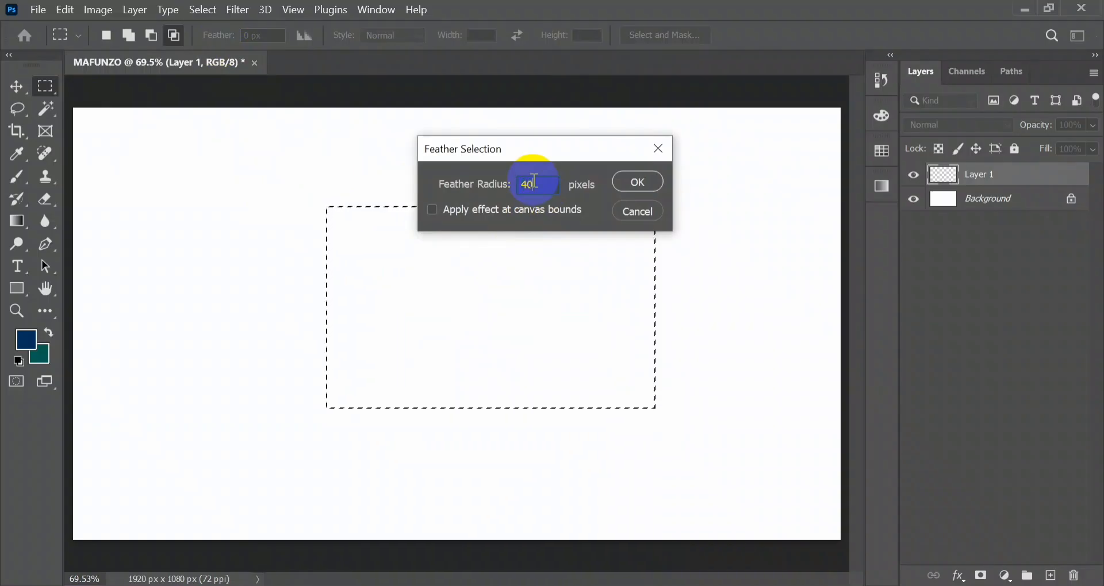
{"action": "left_click", "coordinate": [534, 183]}
{"action": "left_click", "coordinate": [642, 182]}
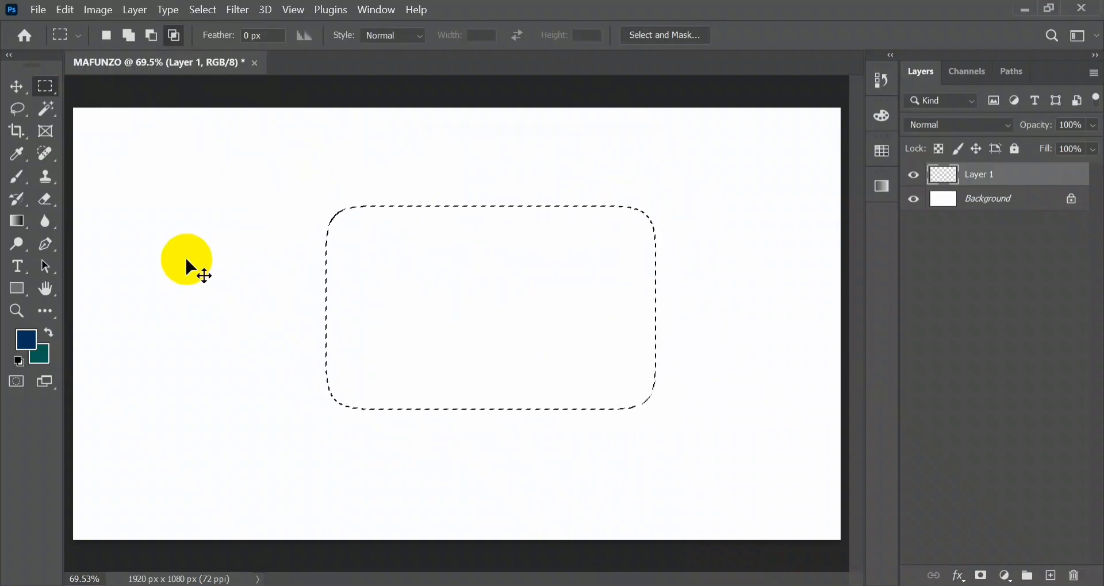
{"action": "key", "text": "ctrl+BackSpace"}
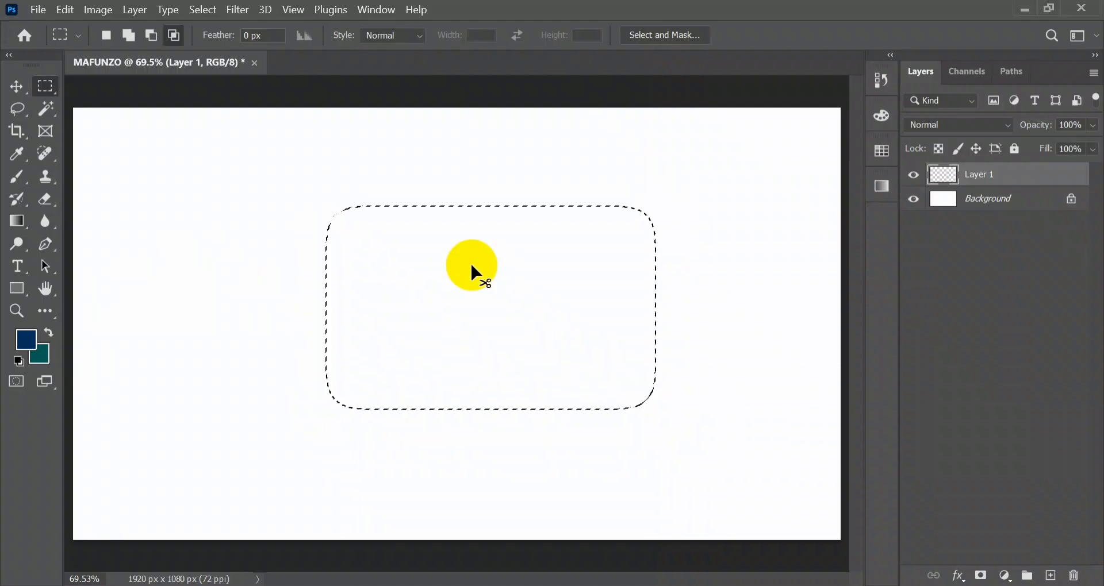
Deselect the feathered area and set the Rectangular Marquee style to Fixed Ratio.
{"action": "key", "text": "ctrl+d"}
{"action": "left_click", "coordinate": [419, 33]}
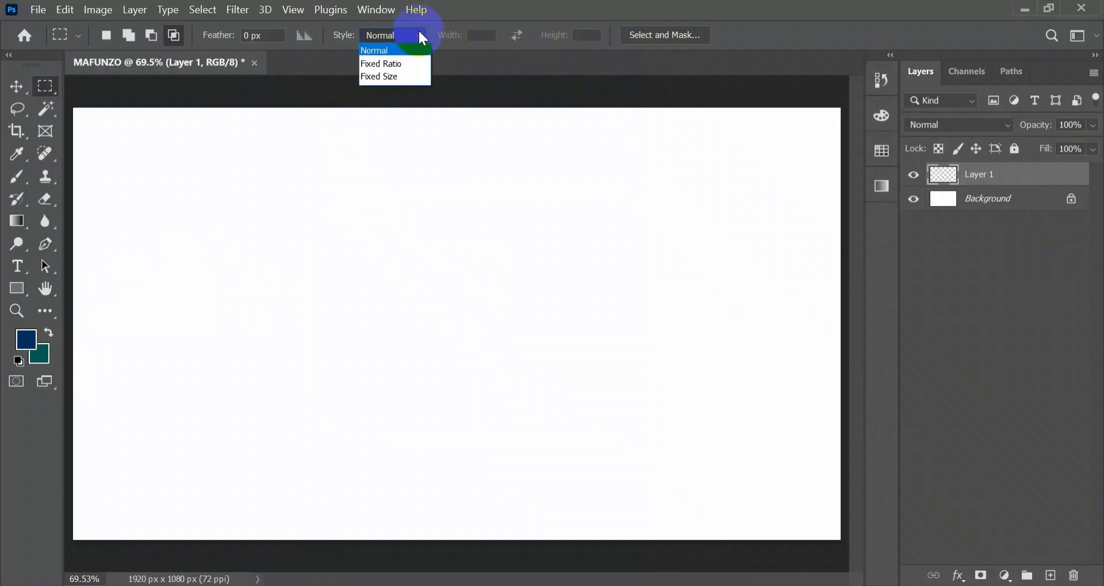
{"action": "left_click", "coordinate": [400, 63]}
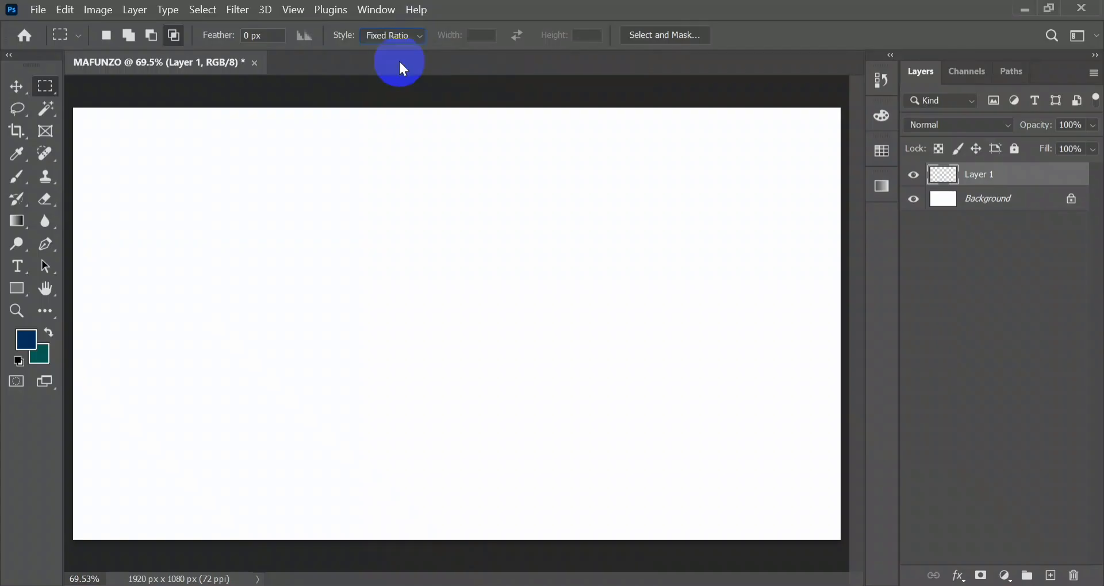
Set the fixed ratio to width 60 and height 60, draw a square selection on the canvas, and deselect it.
{"action": "left_click", "coordinate": [476, 35]}
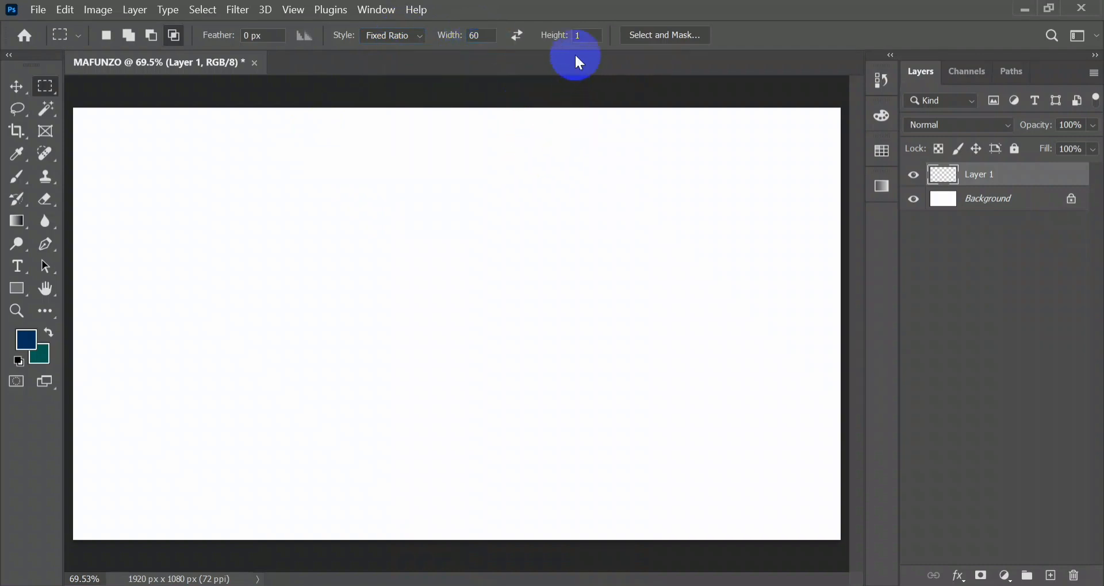
{"action": "left_click", "coordinate": [587, 35]}
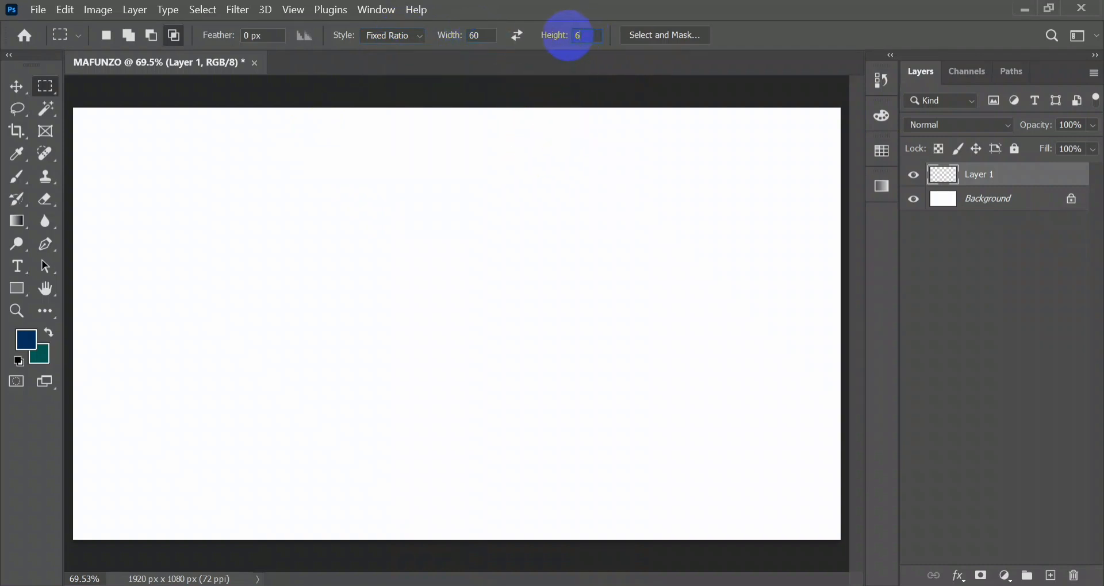
{"action": "type", "text": "60"}
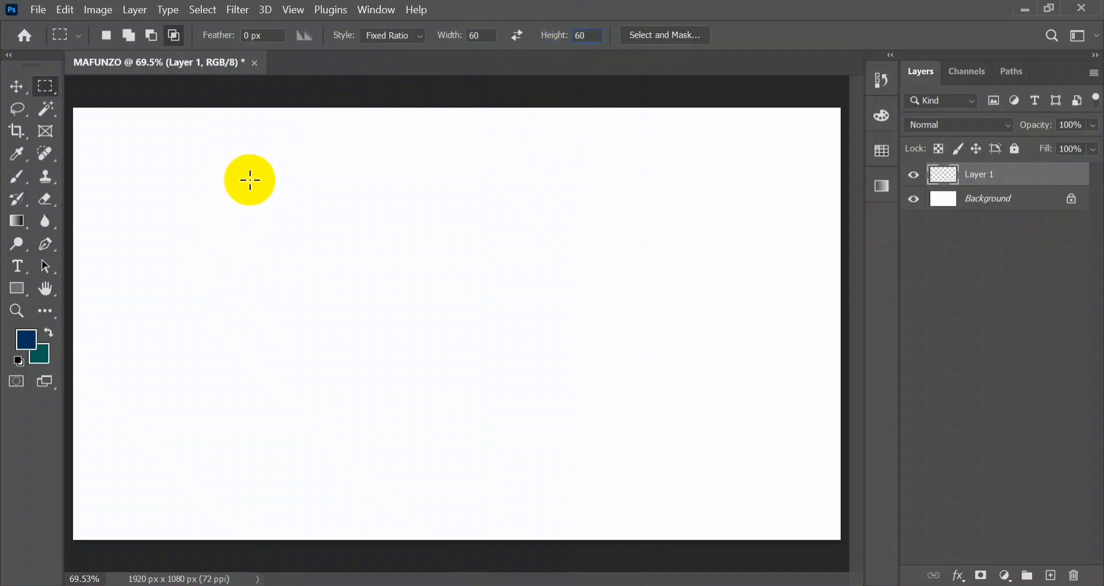
{"action": "left_click_drag", "start_coordinate": [250, 180], "coordinate": [632, 448]}
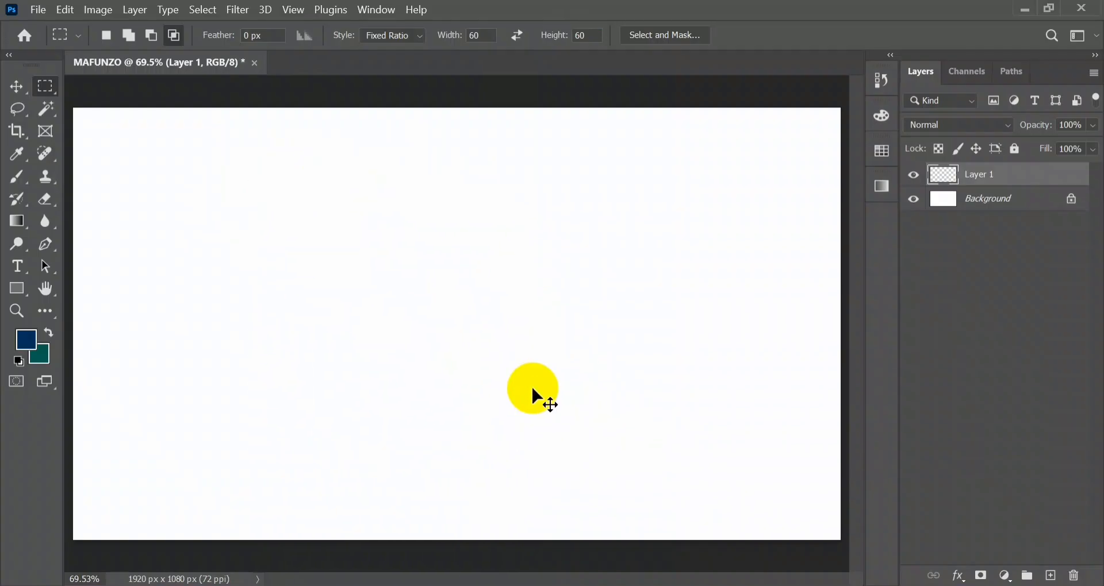
{"action": "key", "text": "ctrl+d"}
Set the marquee's fixed ratio to width 1 and height 1.
{"action": "left_click_drag", "start_coordinate": [493, 34], "coordinate": [454, 36]}
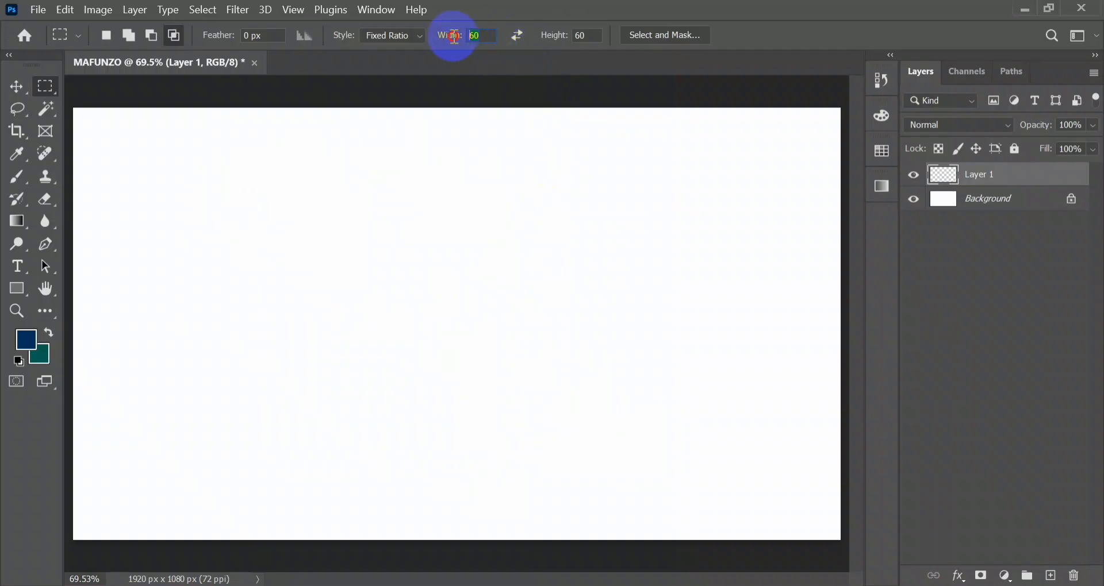
{"action": "type", "text": "1"}
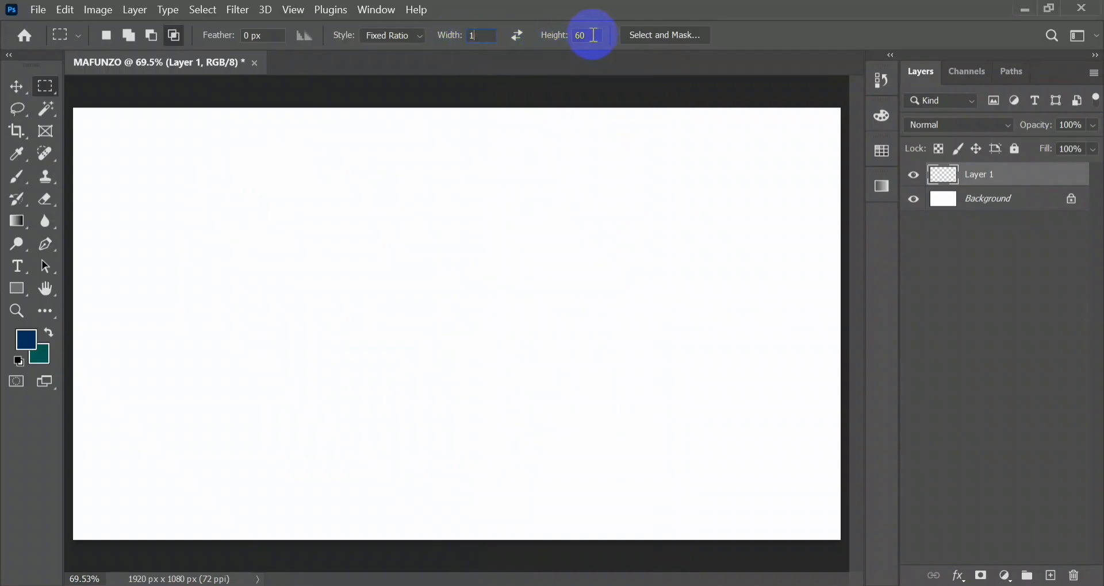
{"action": "left_click_drag", "start_coordinate": [589, 35], "coordinate": [552, 35]}
{"action": "type", "text": "1"}
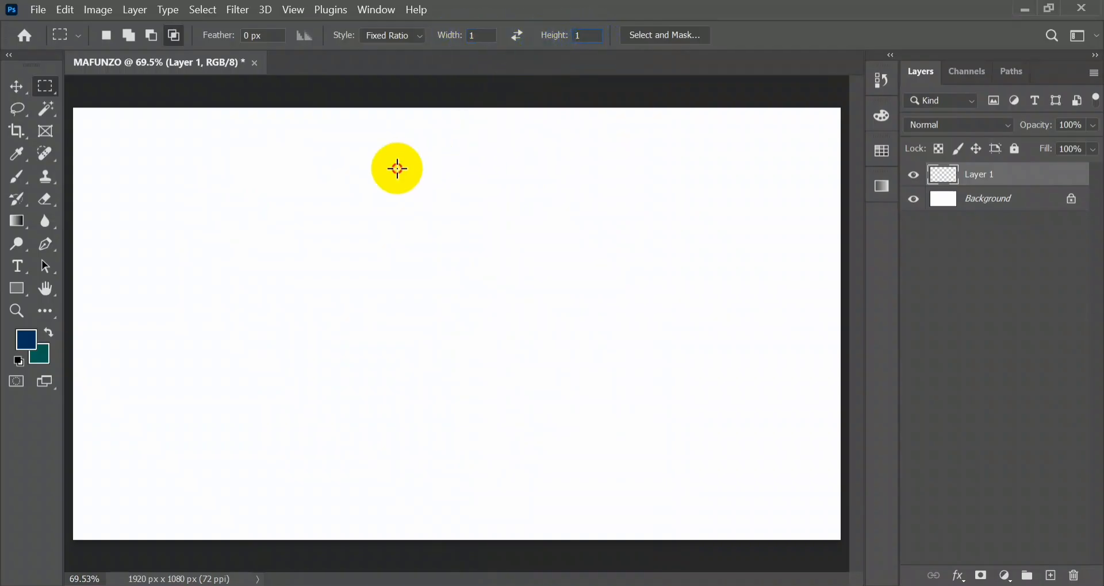
Switch the marquee style to Fixed Size, place a 64 by 64 px selection on the canvas, and deselect it.
{"action": "left_click", "coordinate": [415, 35]}
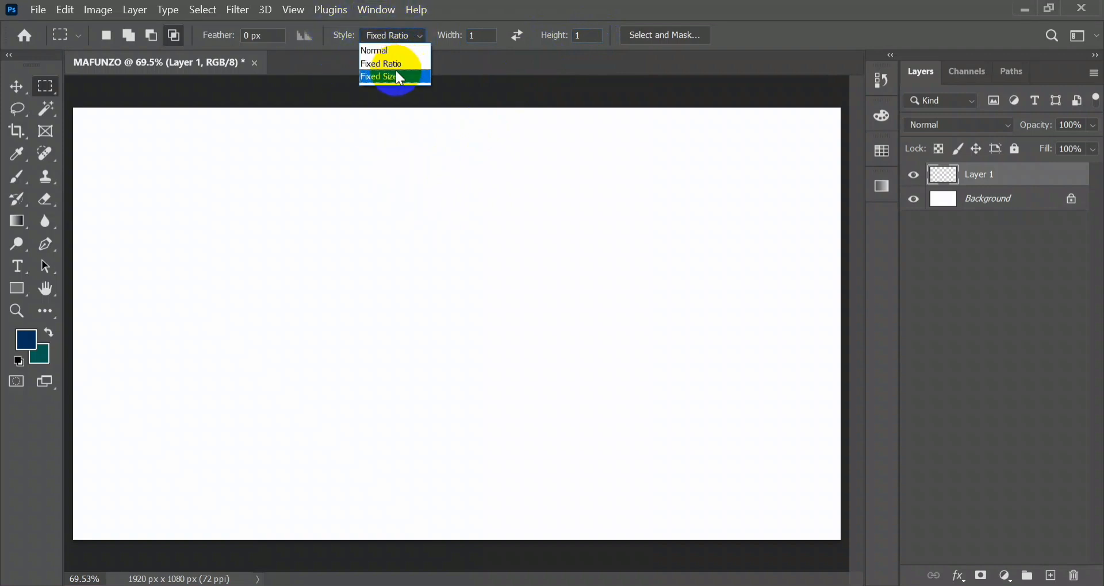
{"action": "left_click", "coordinate": [399, 76]}
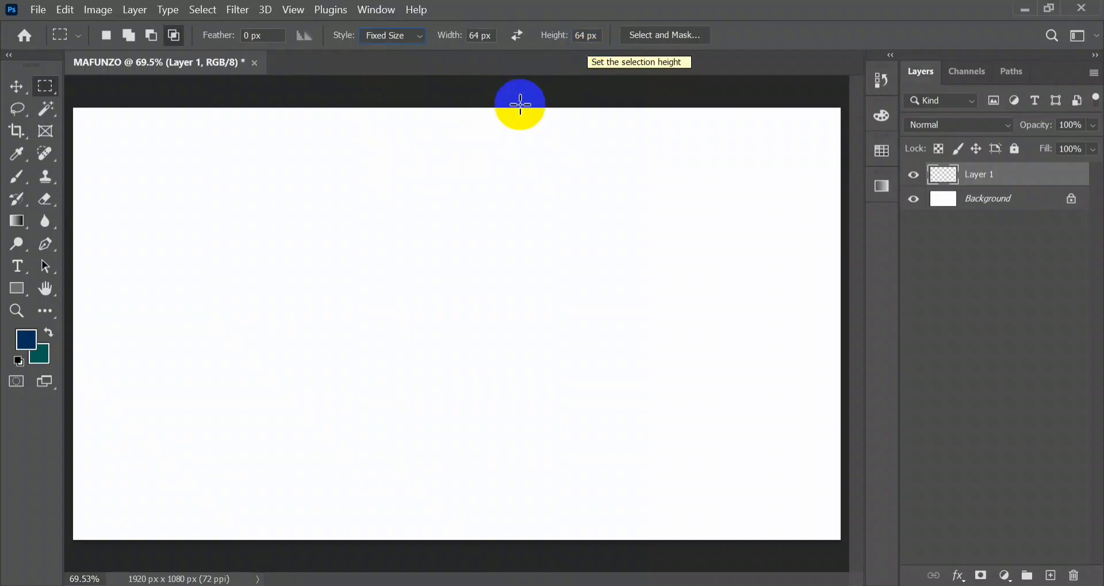
{"action": "left_click", "coordinate": [328, 215]}
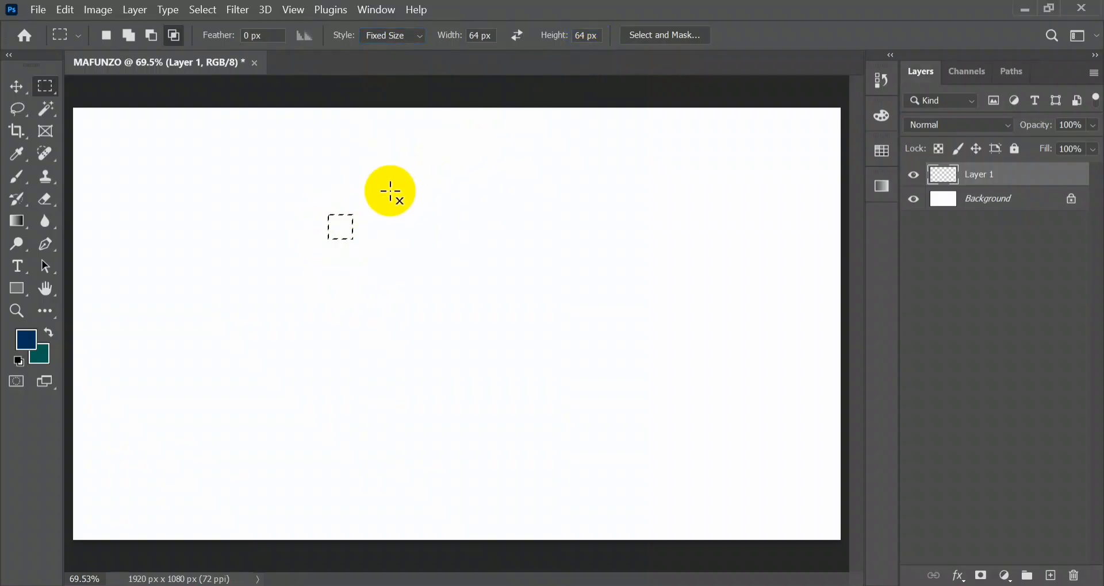
{"action": "key", "text": "ctrl+d"}
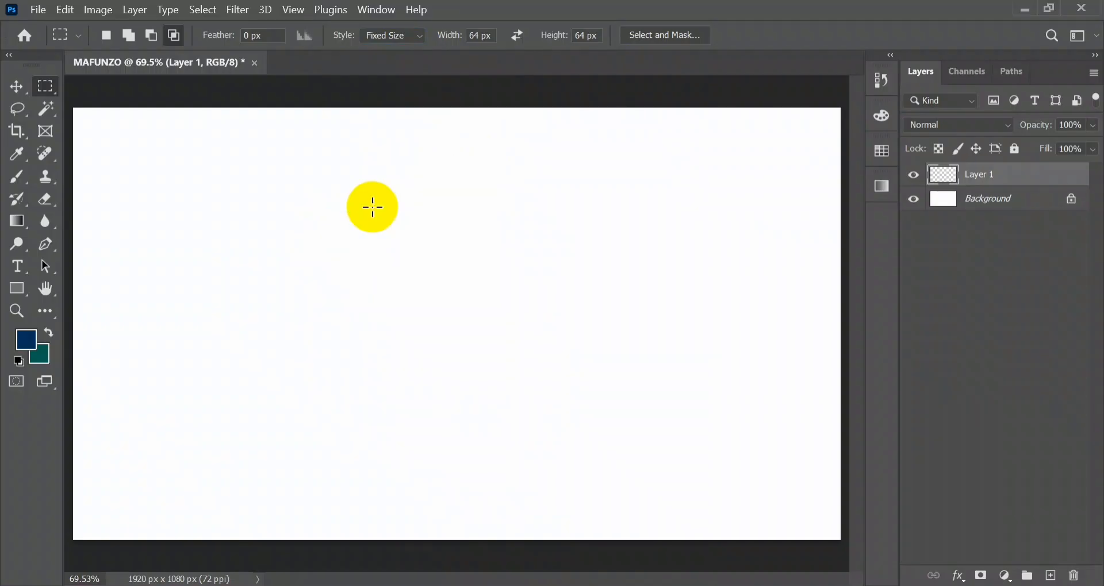
Set the fixed size to 640 by 640 px, place a square selection near the canvas center, and intersect it with overlapping squares.
{"action": "left_click", "coordinate": [480, 36]}
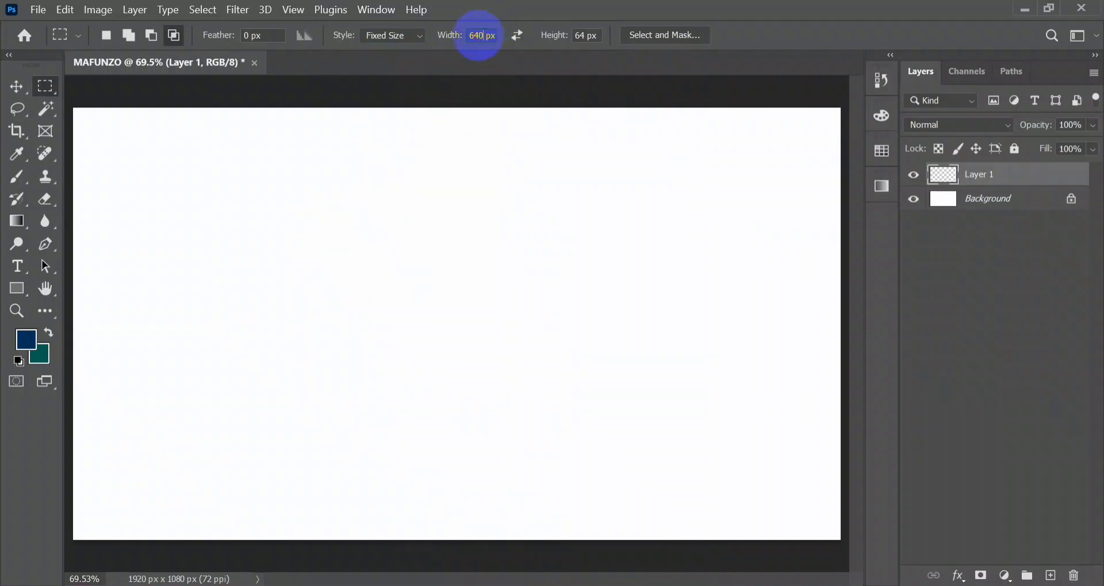
{"action": "type", "text": "0"}
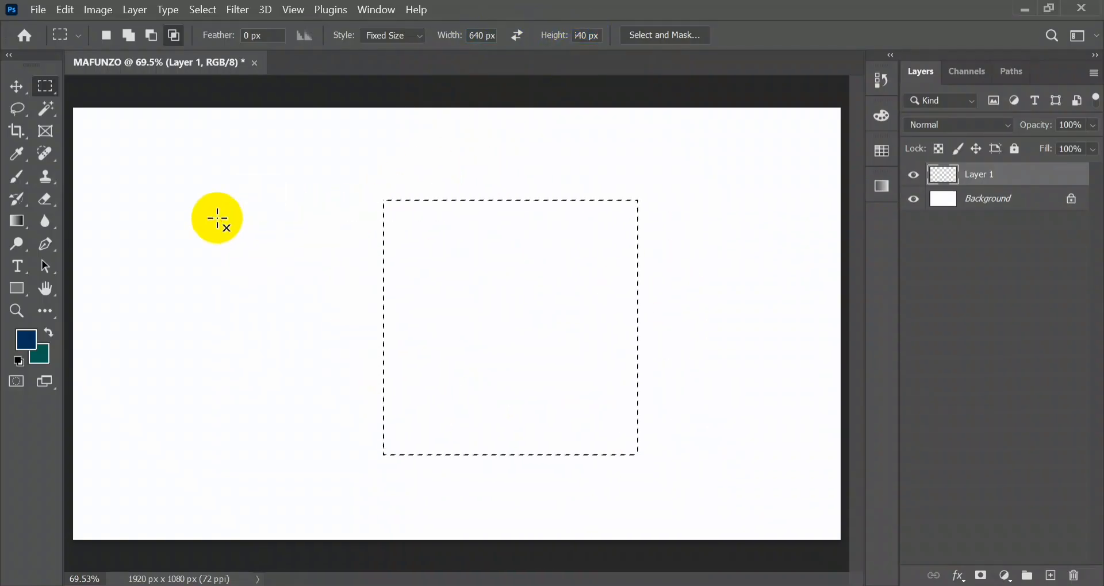
{"action": "key", "text": "ctrl+z"}
{"action": "left_click", "coordinate": [220, 155]}
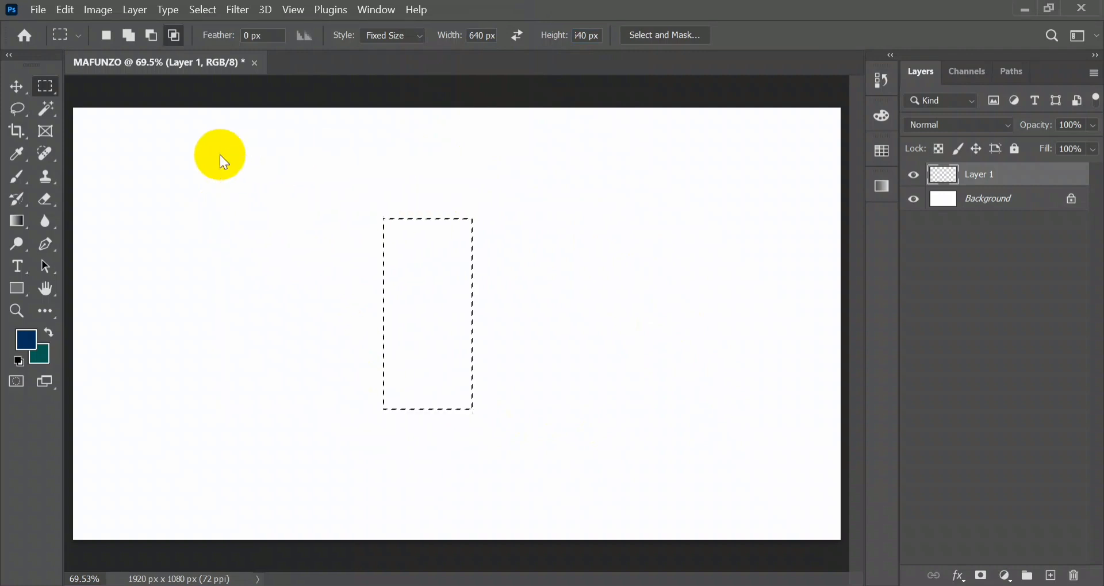
Restore the default black and white colors, clear the selection, and return the fixed size to 64 by 64 px.
{"action": "key", "text": "d"}
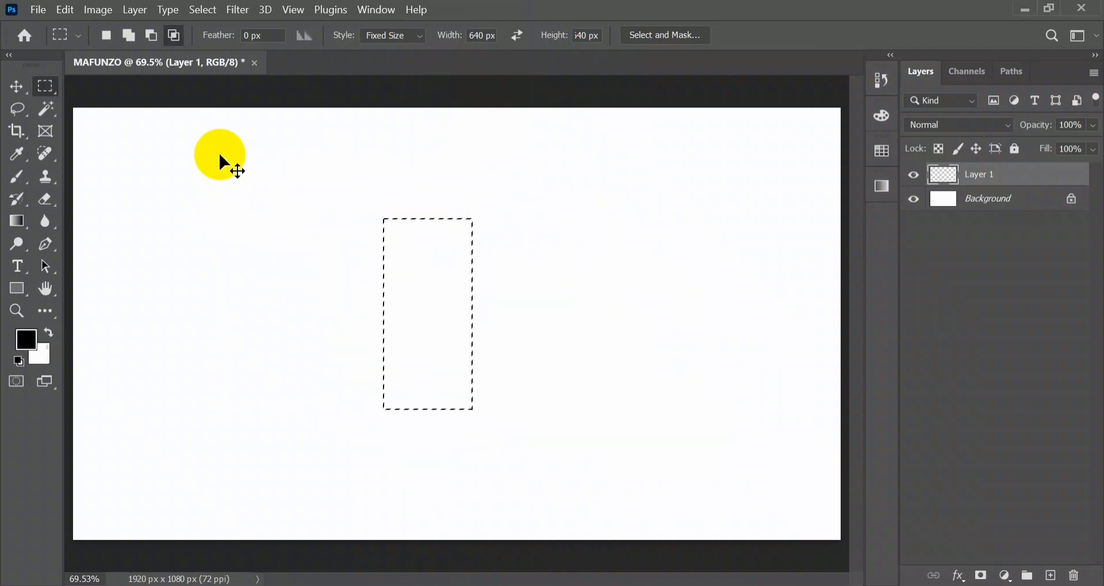
{"action": "key", "text": "ctrl+d"}
{"action": "key", "text": "BackSpace"}
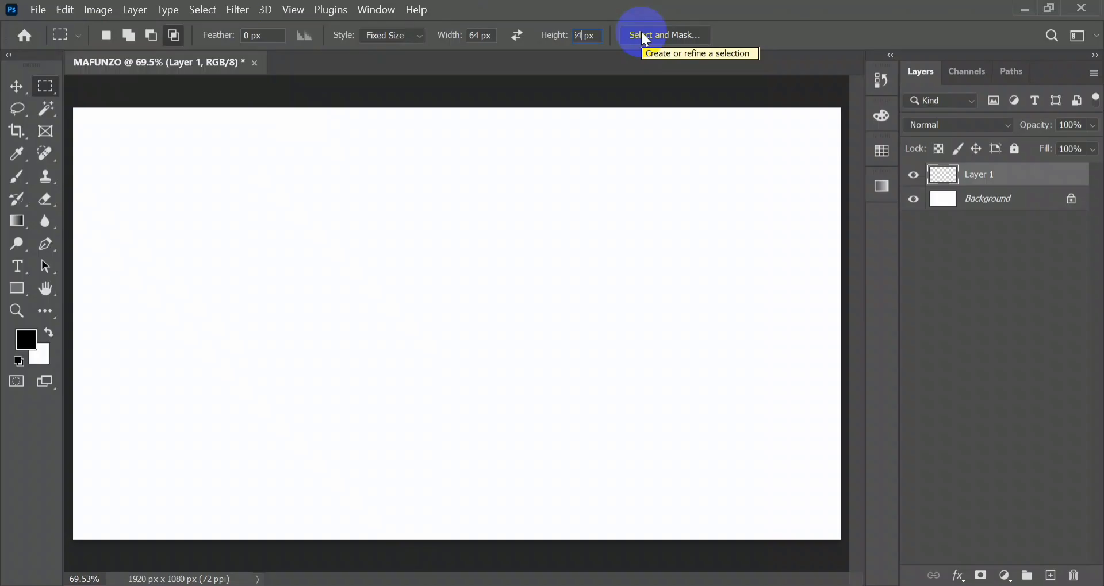
{"action": "left_click", "coordinate": [431, 244]}
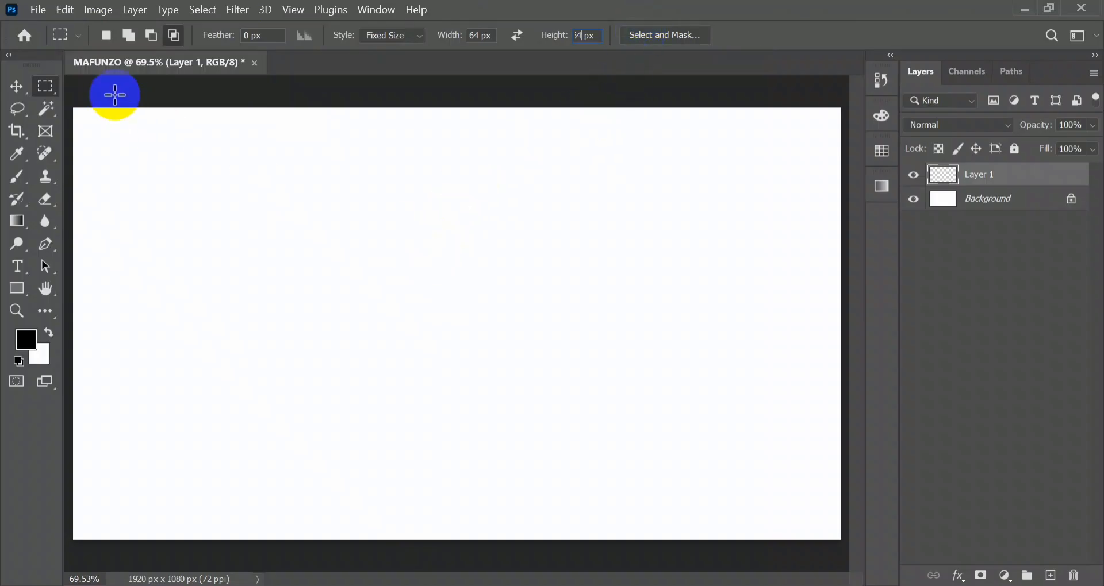
Choose the Elliptical Marquee tool, draw a tall oval selection on the left half of the canvas, and deselect it.
{"action": "left_click", "coordinate": [15, 87]}
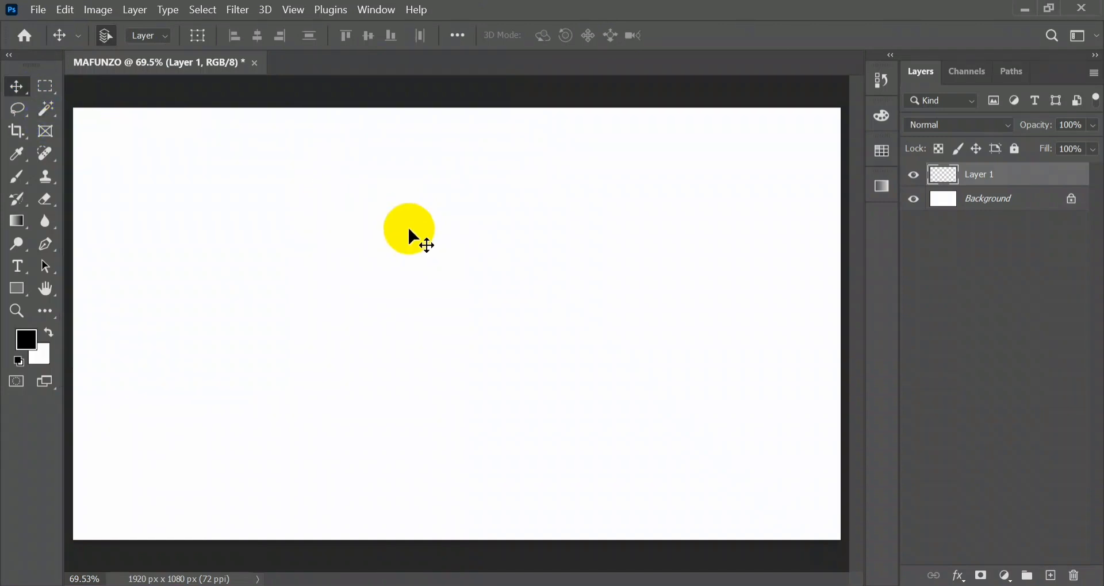
{"action": "left_click", "coordinate": [48, 85]}
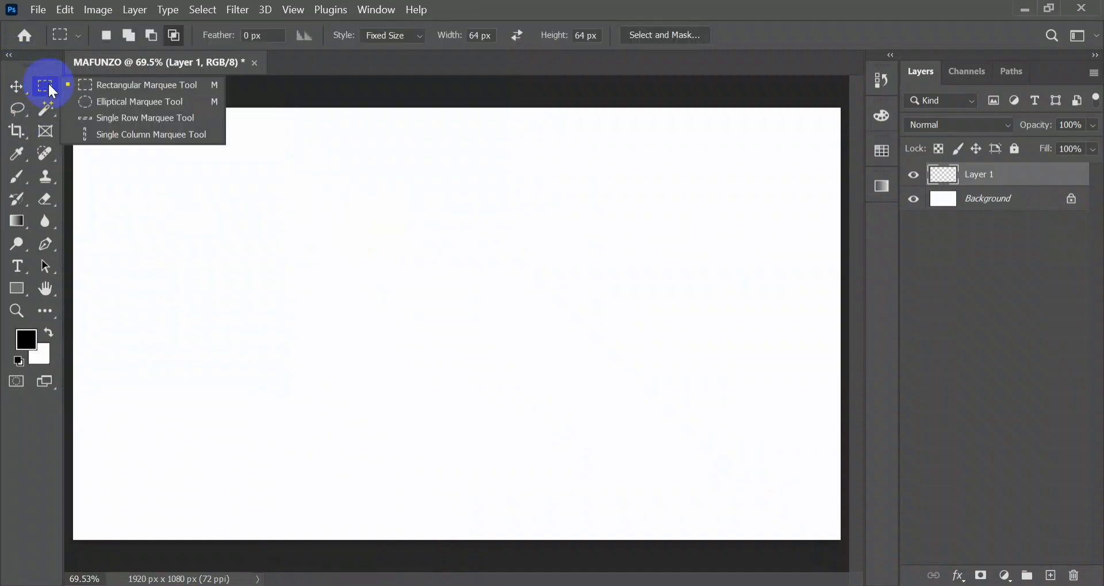
{"action": "left_click", "coordinate": [119, 102]}
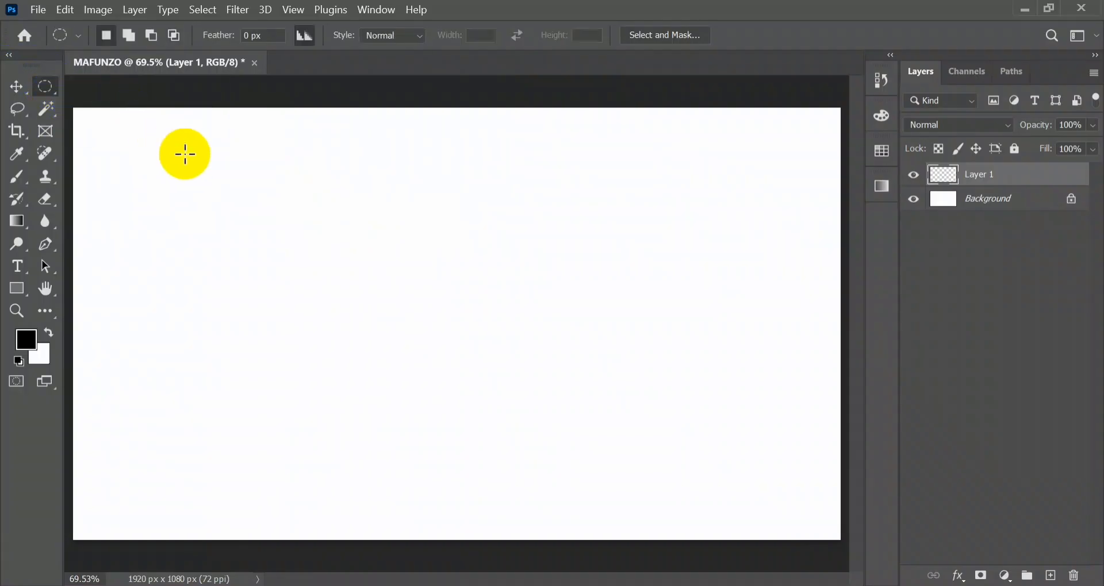
{"action": "left_click_drag", "start_coordinate": [202, 165], "coordinate": [421, 496]}
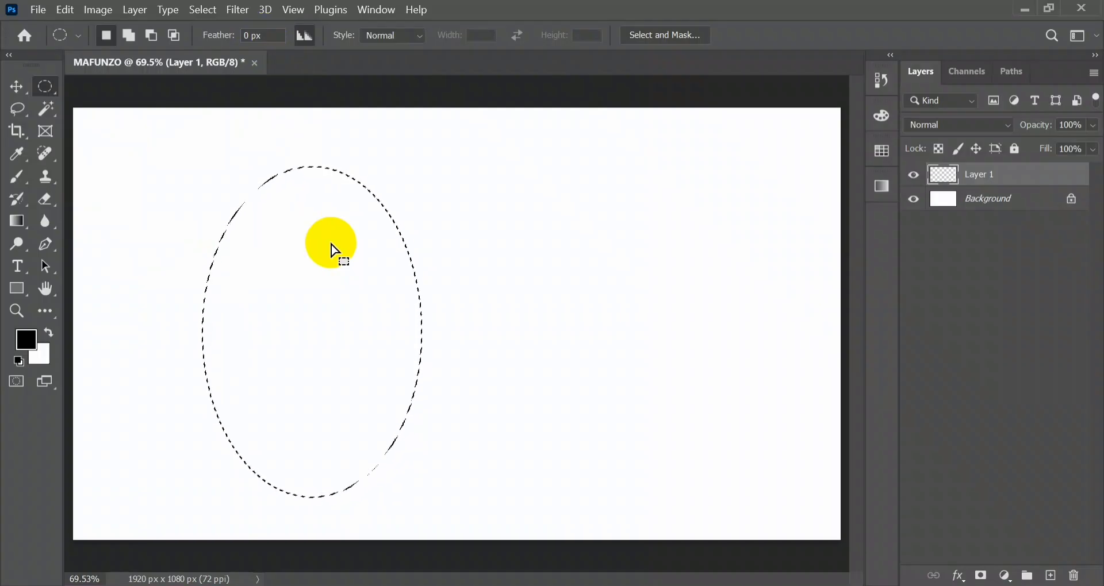
{"action": "key", "text": "ctrl+d"}
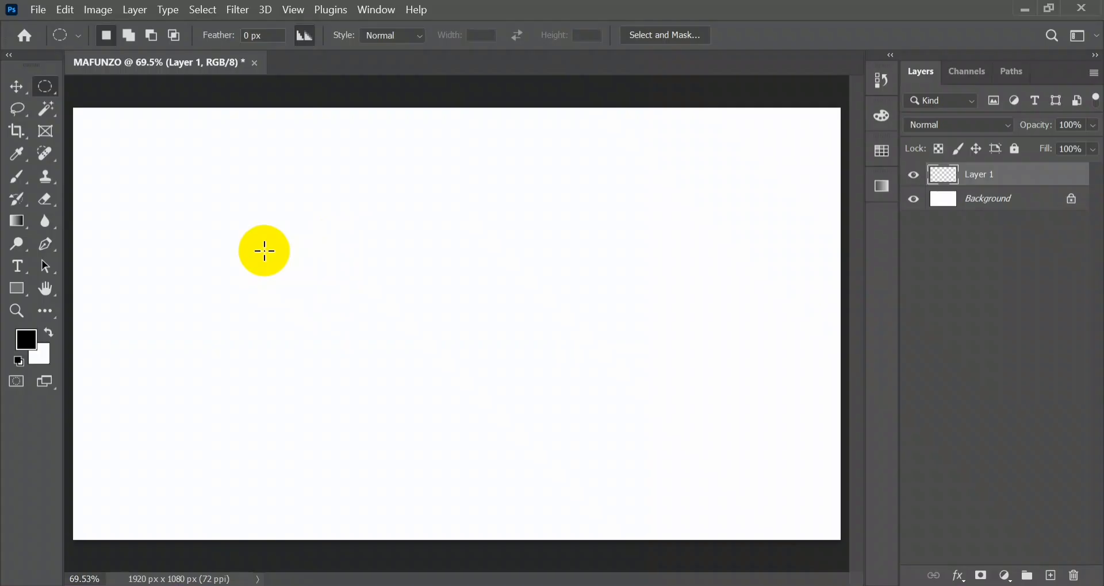
Open the image named download from the DESKTOP IMAGES folder on the Desktop.
{"action": "left_click", "coordinate": [38, 10]}
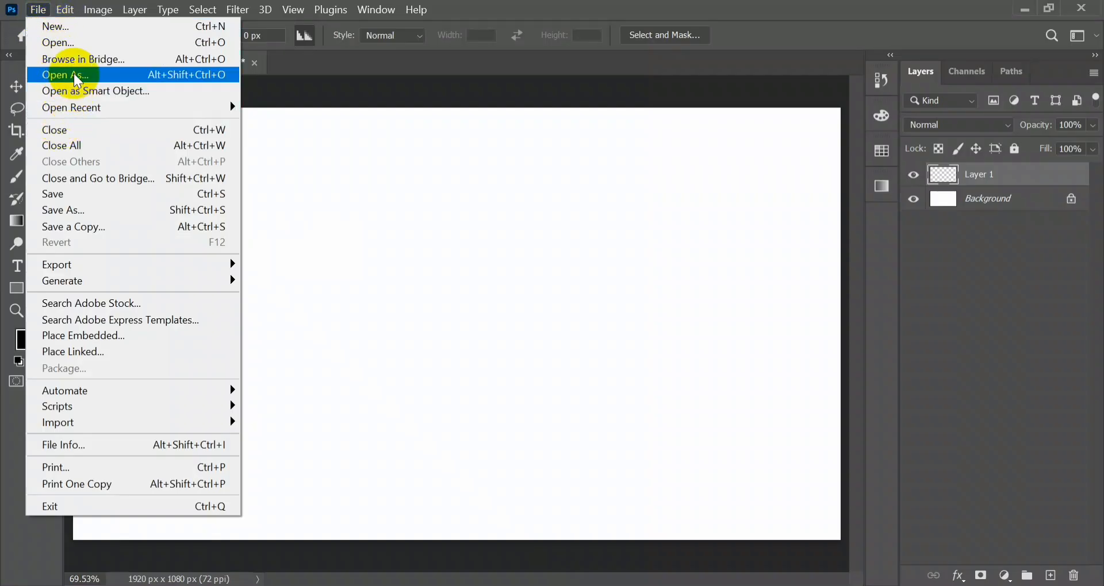
{"action": "left_click", "coordinate": [73, 43]}
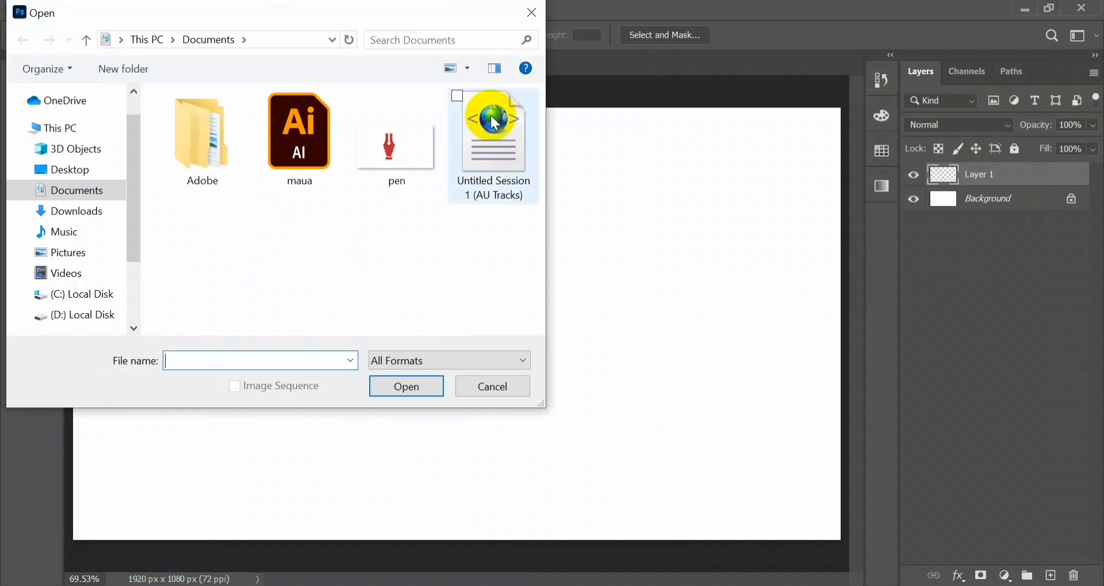
{"action": "left_click", "coordinate": [72, 171]}
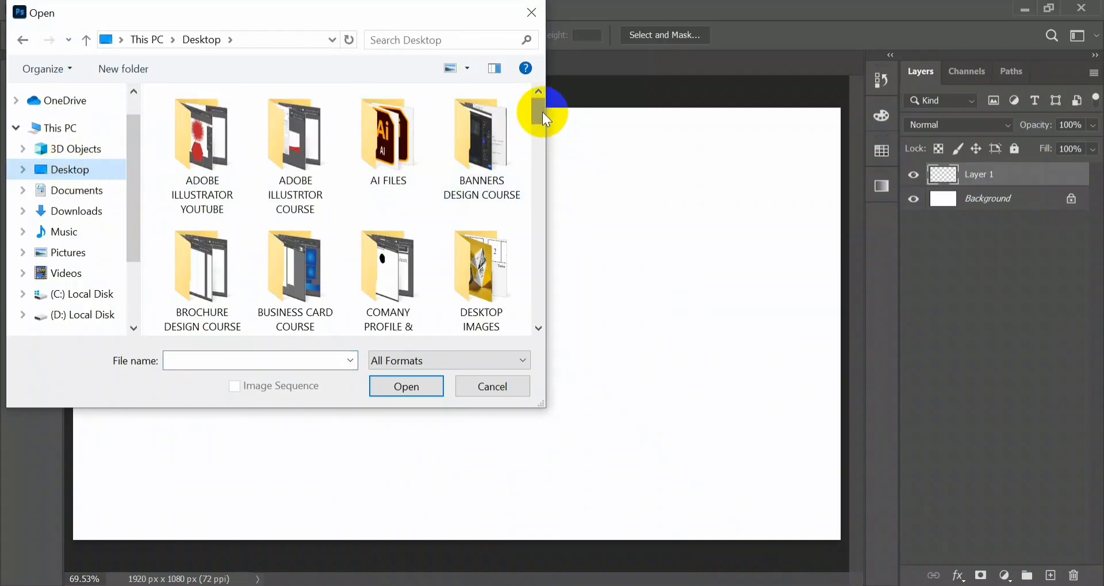
{"action": "left_click_drag", "start_coordinate": [543, 112], "coordinate": [543, 132]}
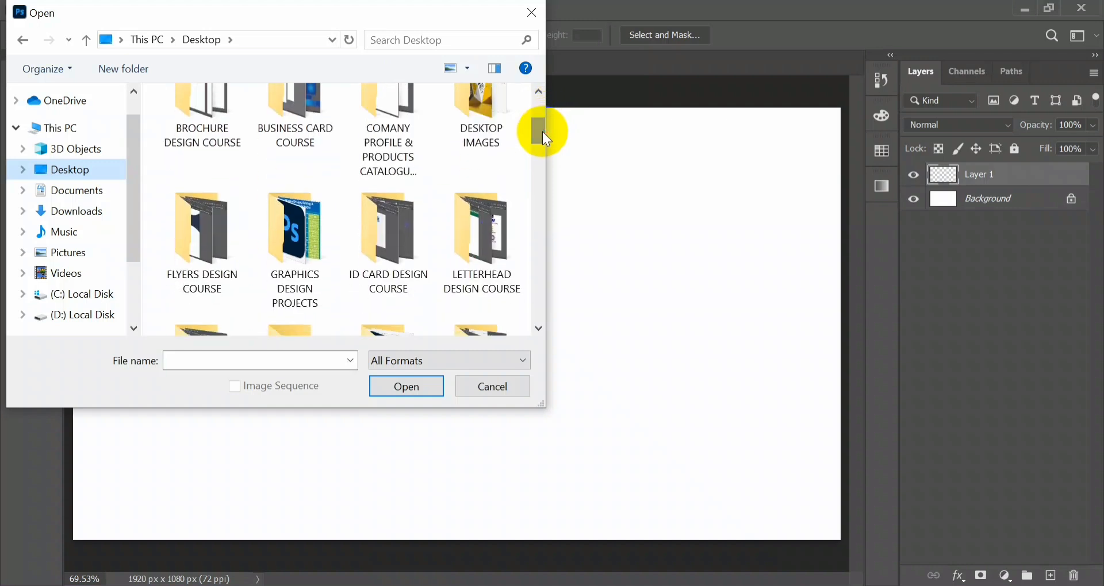
{"action": "left_click", "coordinate": [492, 108]}
{"action": "double_click", "coordinate": [492, 108]}
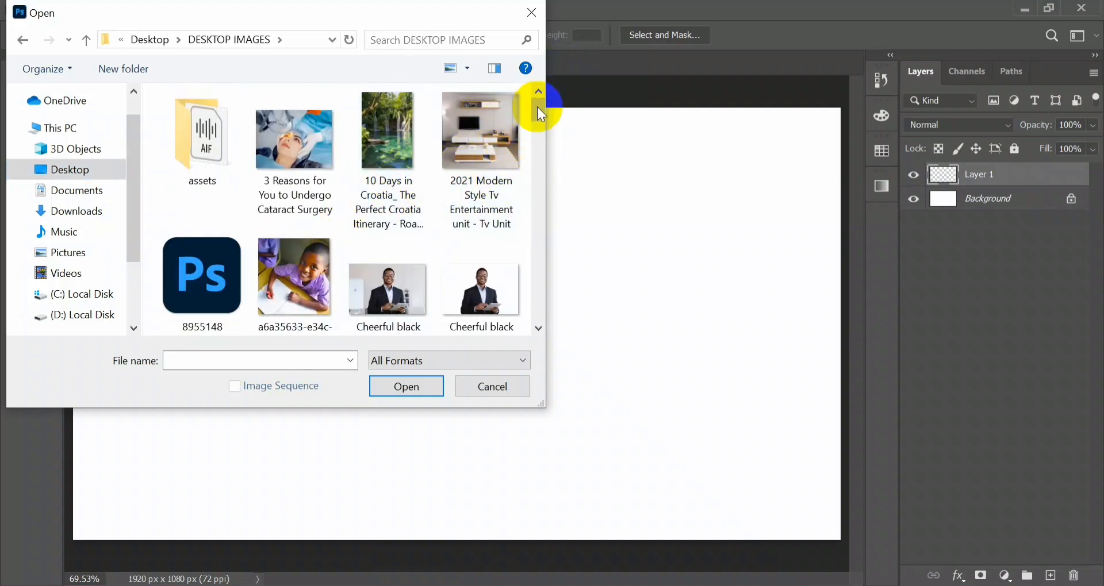
{"action": "mouse_move", "coordinate": [537, 108]}
{"action": "left_mouse_down"}
{"action": "mouse_move", "coordinate": [540, 144]}
{"action": "mouse_move", "coordinate": [537, 129]}
{"action": "left_mouse_up"}
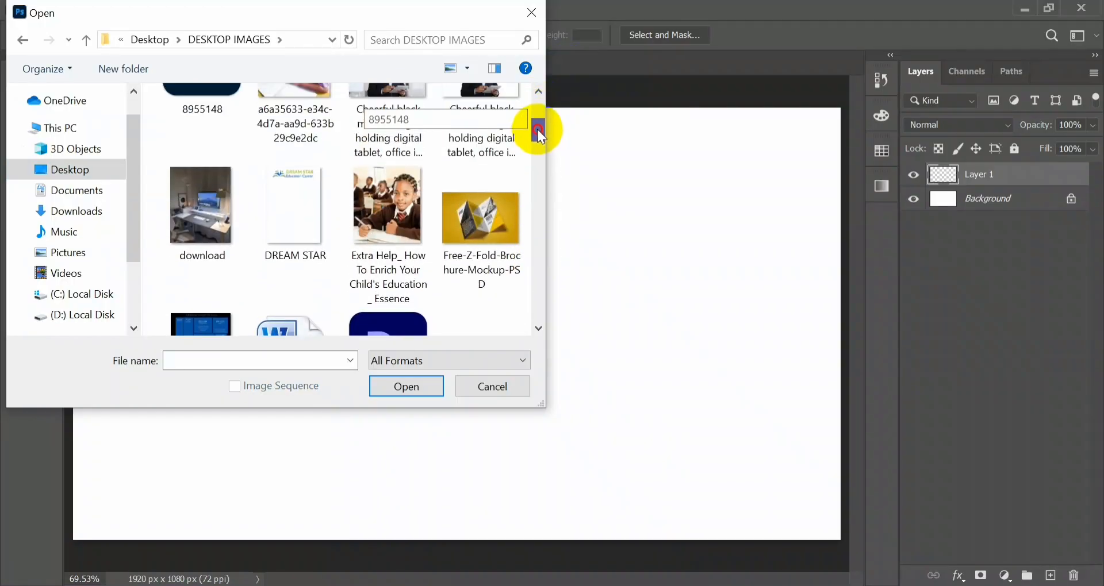
{"action": "left_click", "coordinate": [191, 227]}
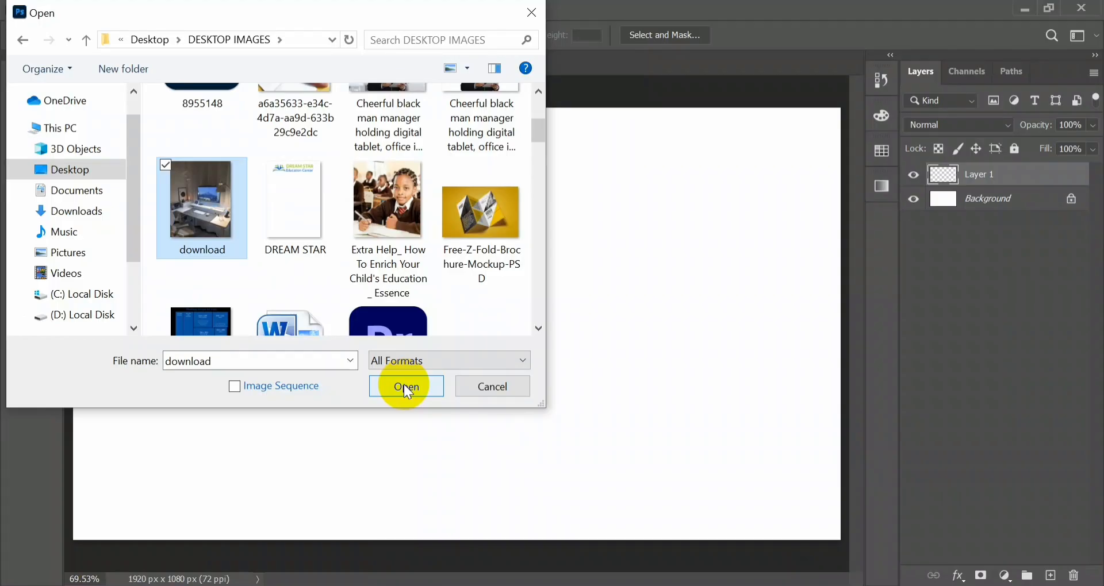
{"action": "left_click", "coordinate": [407, 388]}
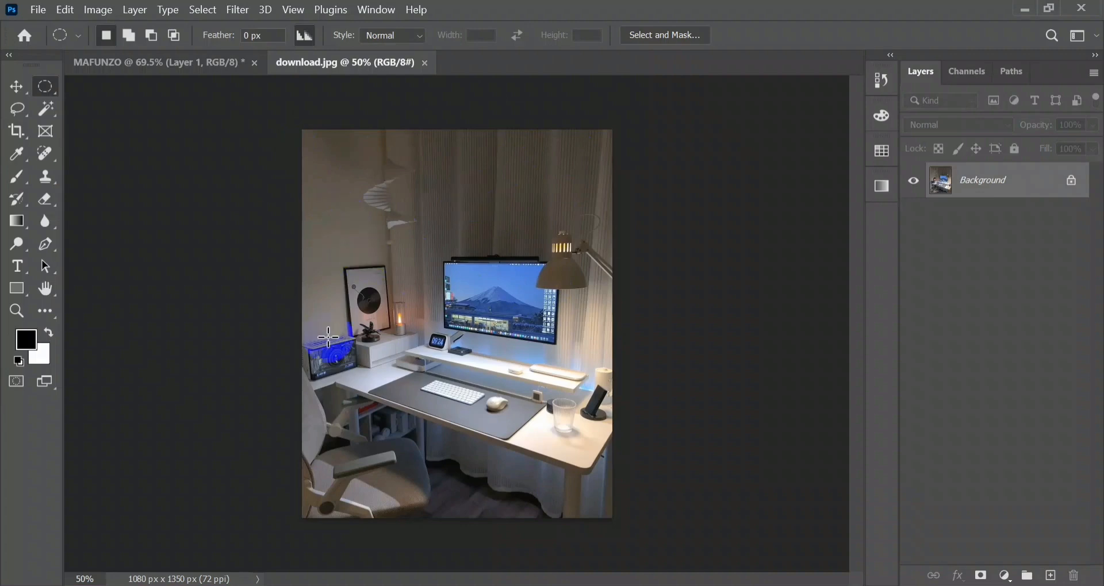
Compare the MAFUNZO document with download.jpg, and draw a tall elliptical selection around the monitor and desk in the photo.
{"action": "left_click", "coordinate": [151, 69]}
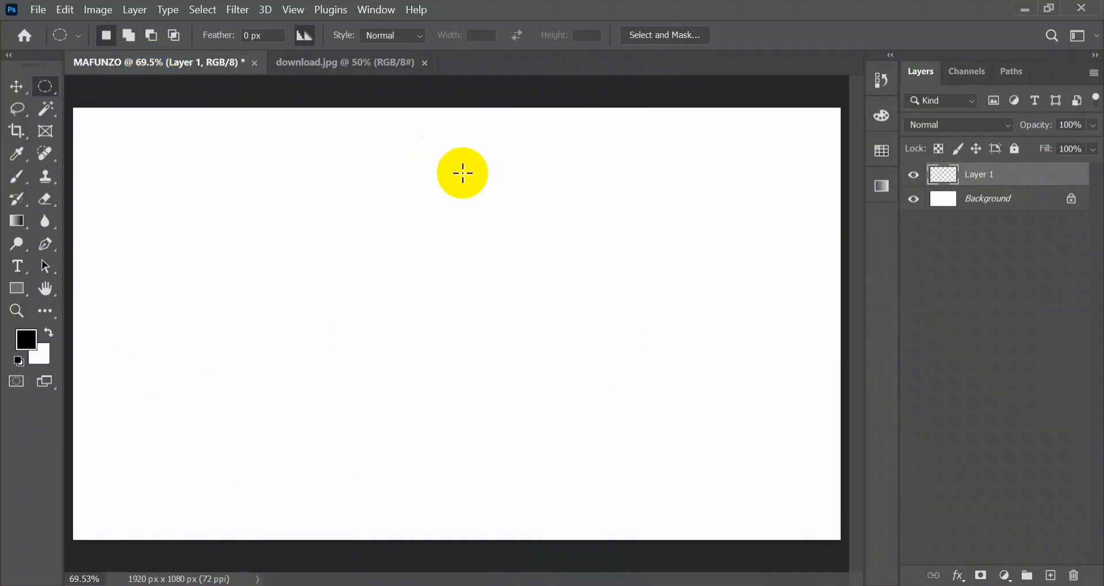
{"action": "left_click", "coordinate": [375, 61]}
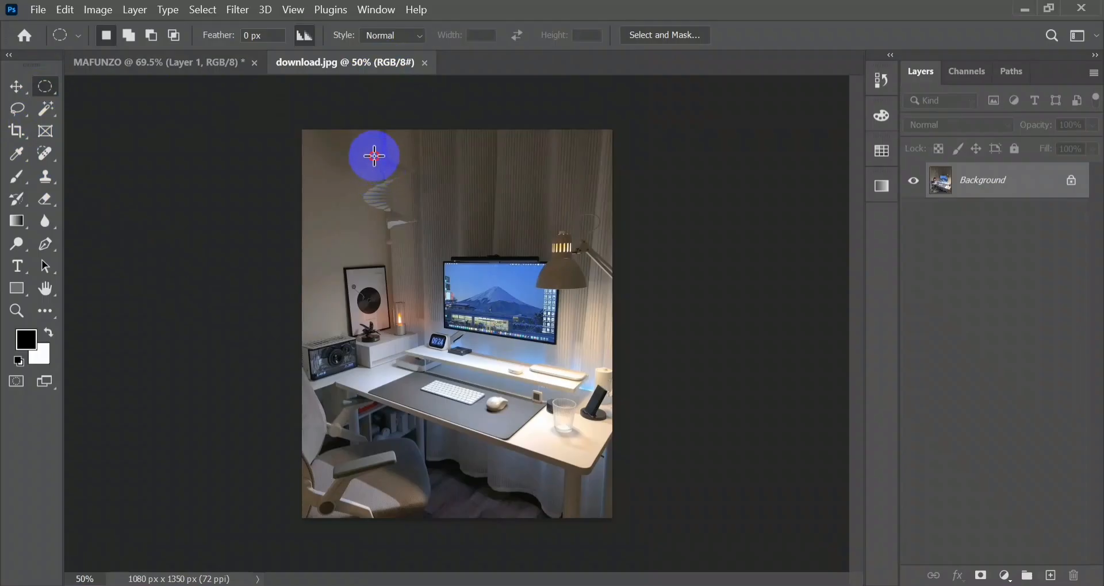
{"action": "left_click_drag", "start_coordinate": [375, 156], "coordinate": [567, 521]}
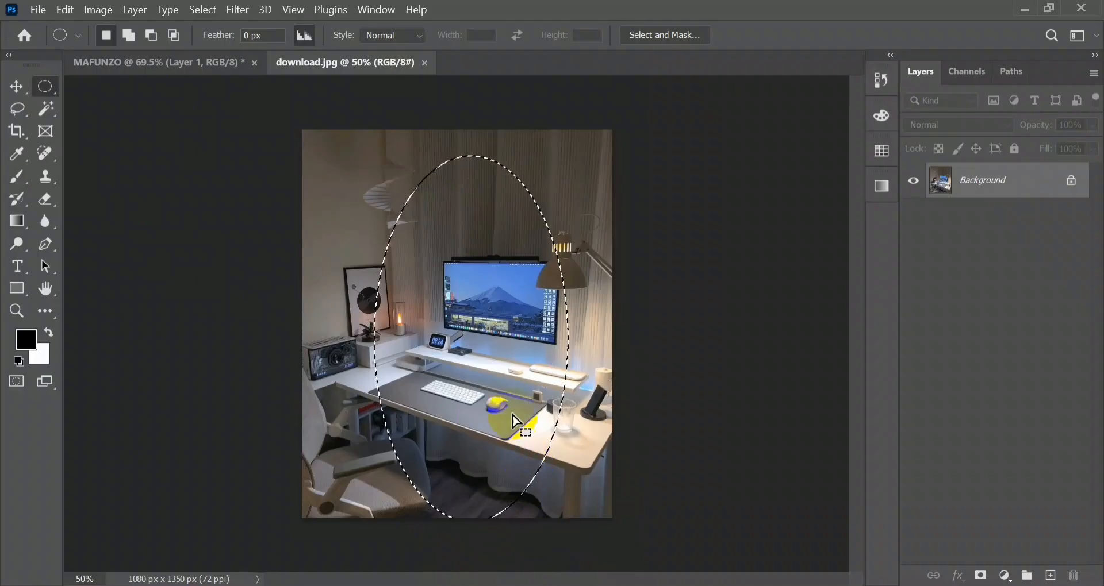
Switch to the Move tool and clear the elliptical selection on the photo.
{"action": "left_click", "coordinate": [15, 89]}
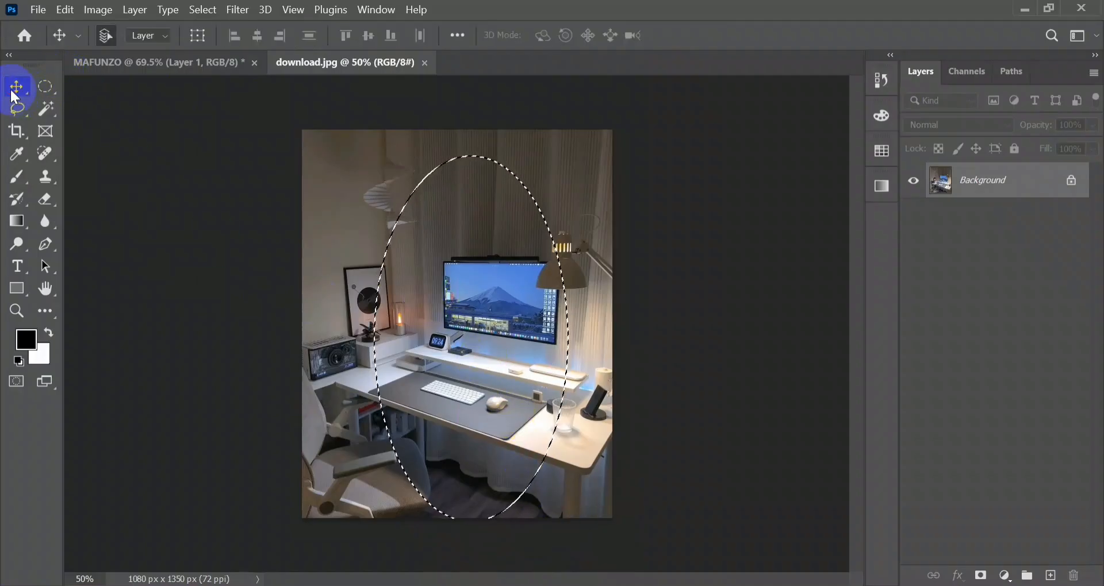
{"action": "left_click", "coordinate": [495, 280]}
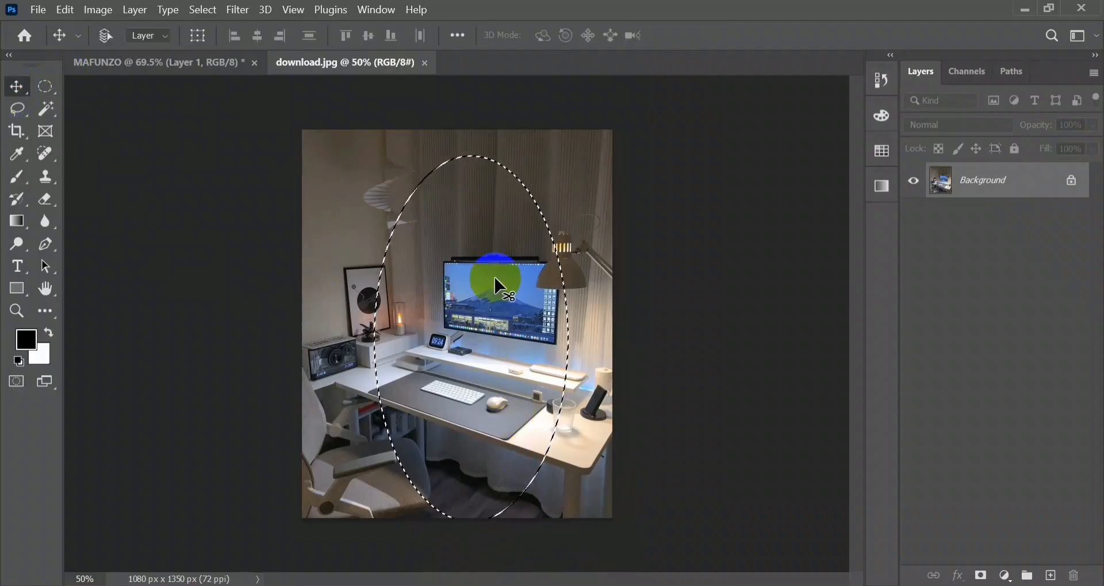
{"action": "key", "text": "ctrl+d"}
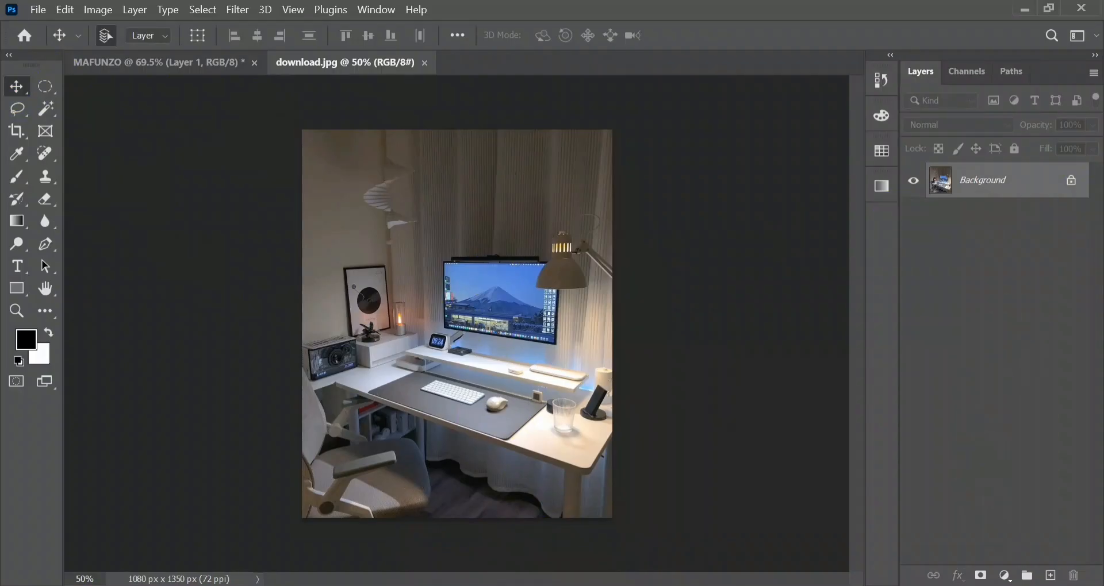
Add a new empty layer and draw a tall elliptical selection over the monitor and desk with the Elliptical Marquee tool.
{"action": "left_click", "coordinate": [1050, 576]}
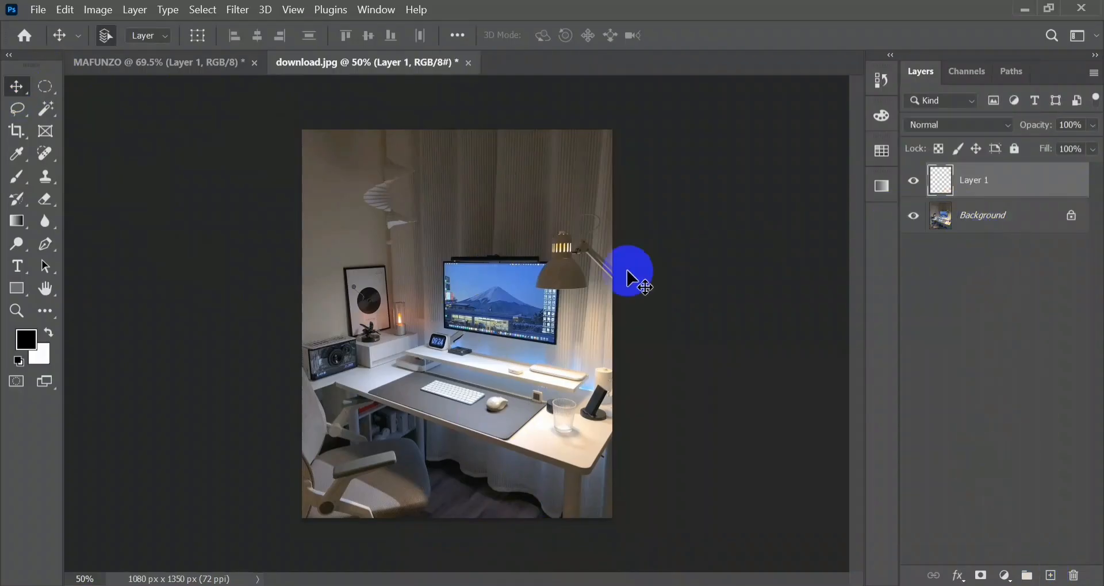
{"action": "left_click", "coordinate": [45, 86]}
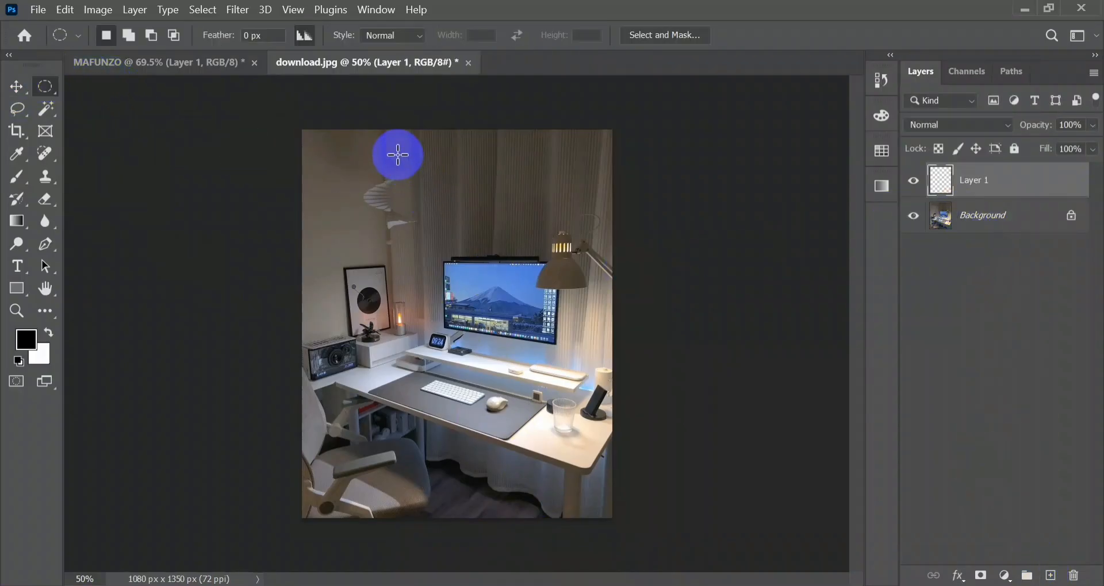
{"action": "left_click_drag", "start_coordinate": [384, 145], "coordinate": [552, 502]}
{"action": "left_click", "coordinate": [552, 503]}
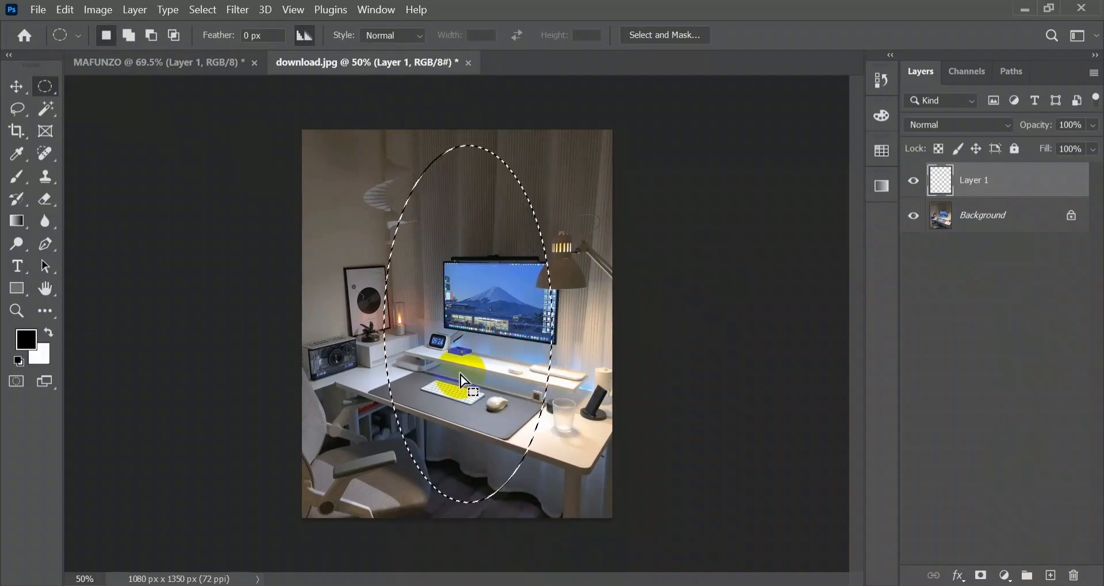
Try to move the selected area on the empty layer, and discard both the selection and the layer.
{"action": "left_click", "coordinate": [16, 87]}
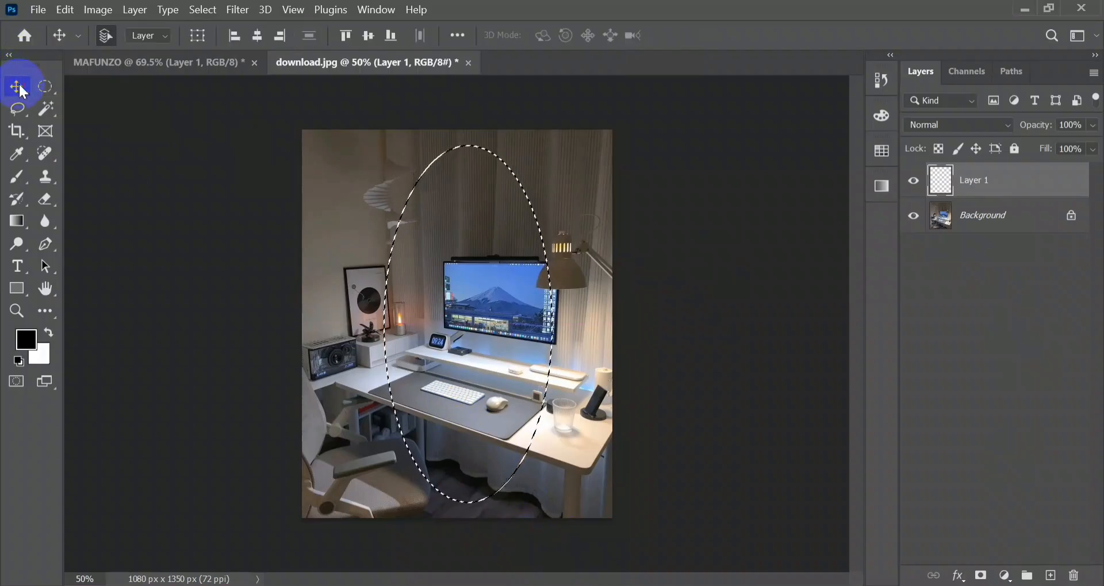
{"action": "left_click", "coordinate": [501, 325]}
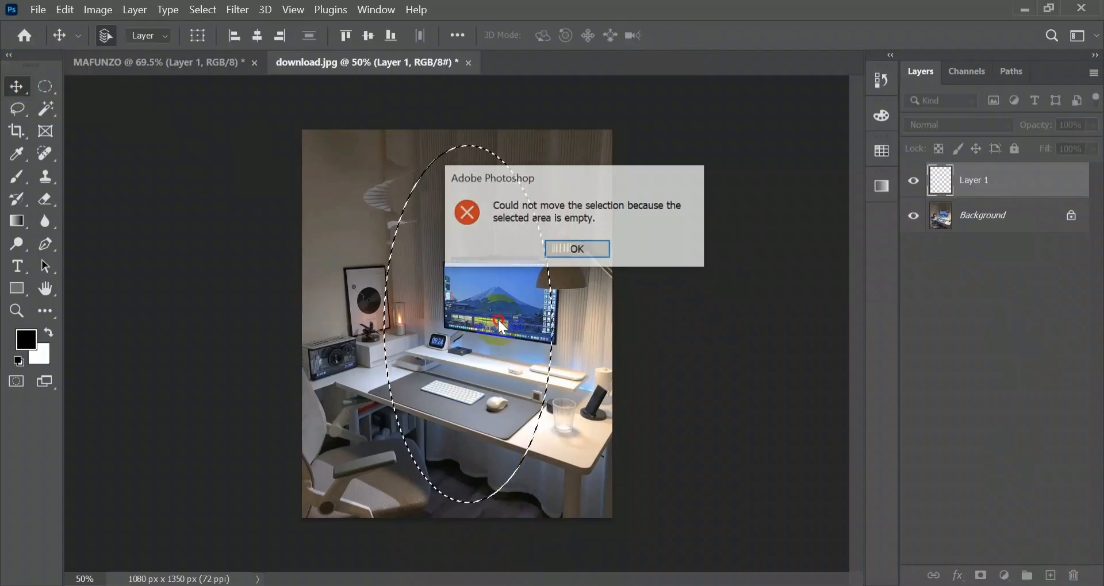
{"action": "left_click", "coordinate": [558, 251]}
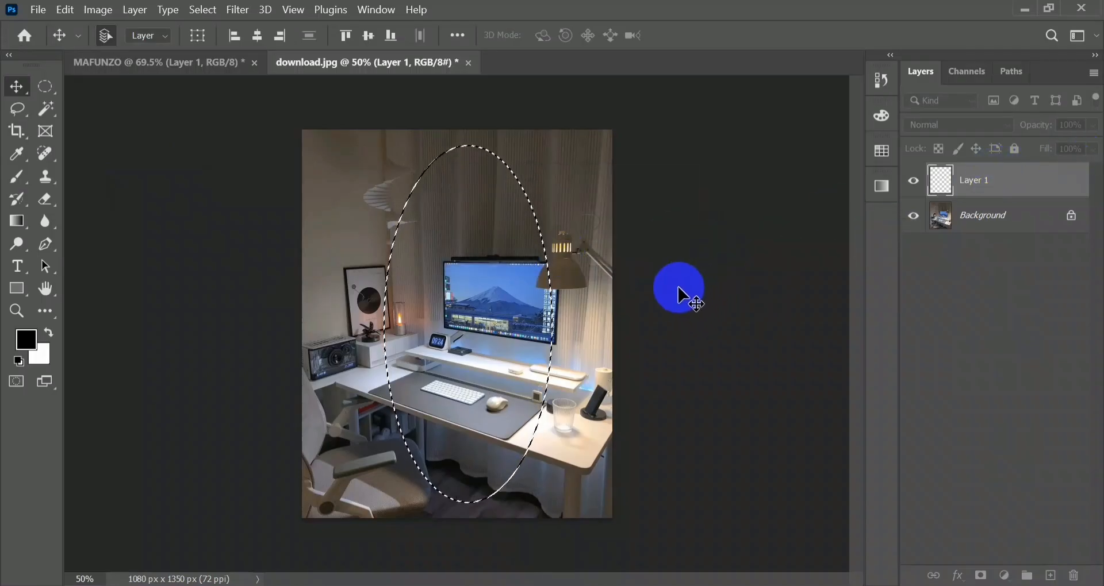
{"action": "left_click_drag", "start_coordinate": [401, 246], "coordinate": [397, 236]}
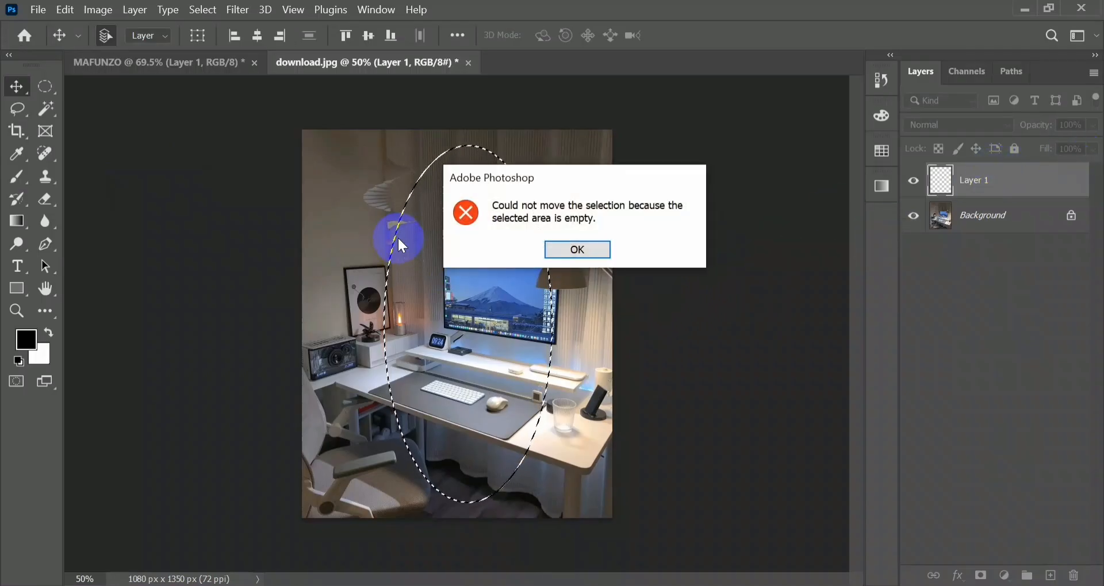
{"action": "left_click", "coordinate": [565, 250]}
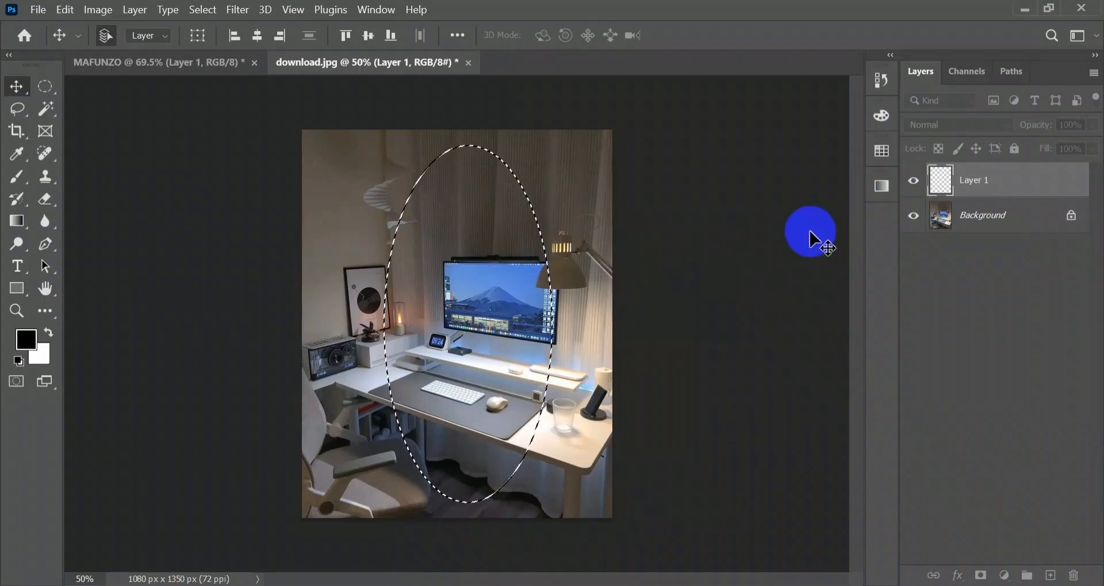
{"action": "key", "text": "ctrl+d"}
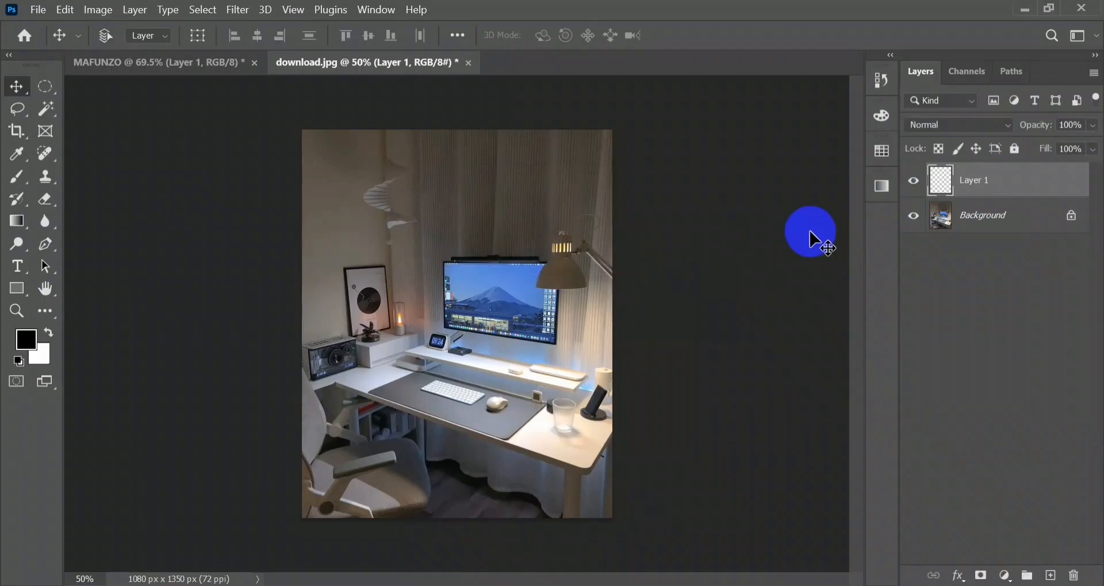
{"action": "key", "text": "Delete"}
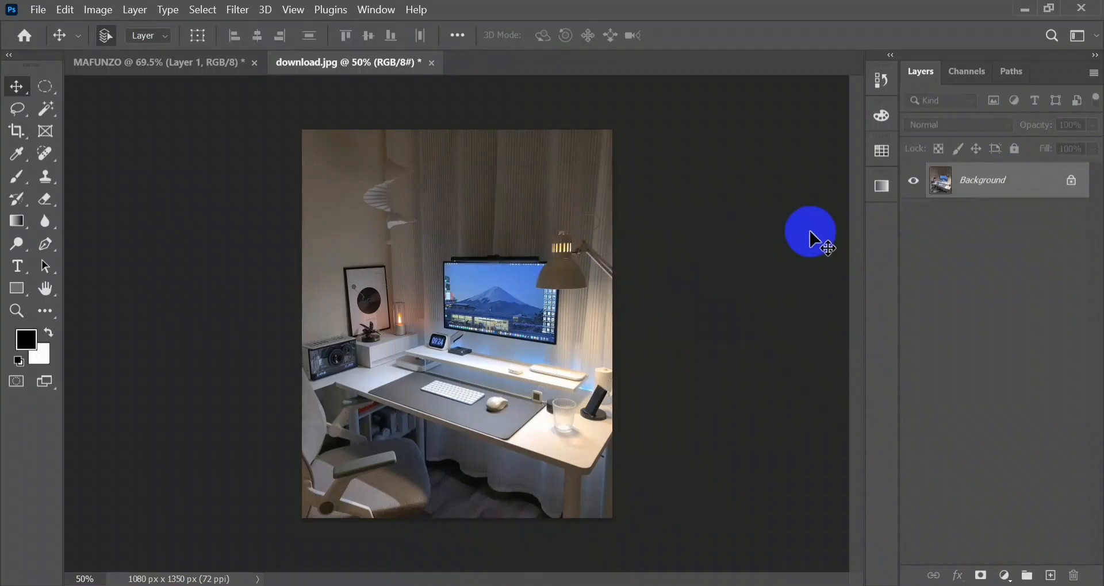
Select a tall ellipse around the monitor on the Background, move its contents toward the photo's upper left, and undo both.
{"action": "left_click", "coordinate": [36, 93]}
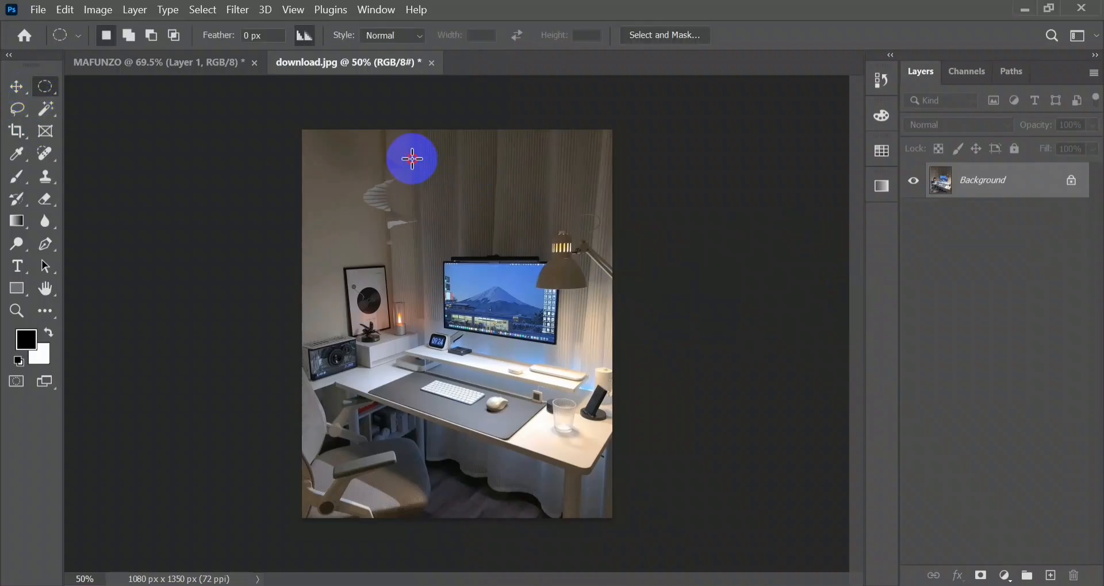
{"action": "left_click_drag", "start_coordinate": [413, 159], "coordinate": [577, 519]}
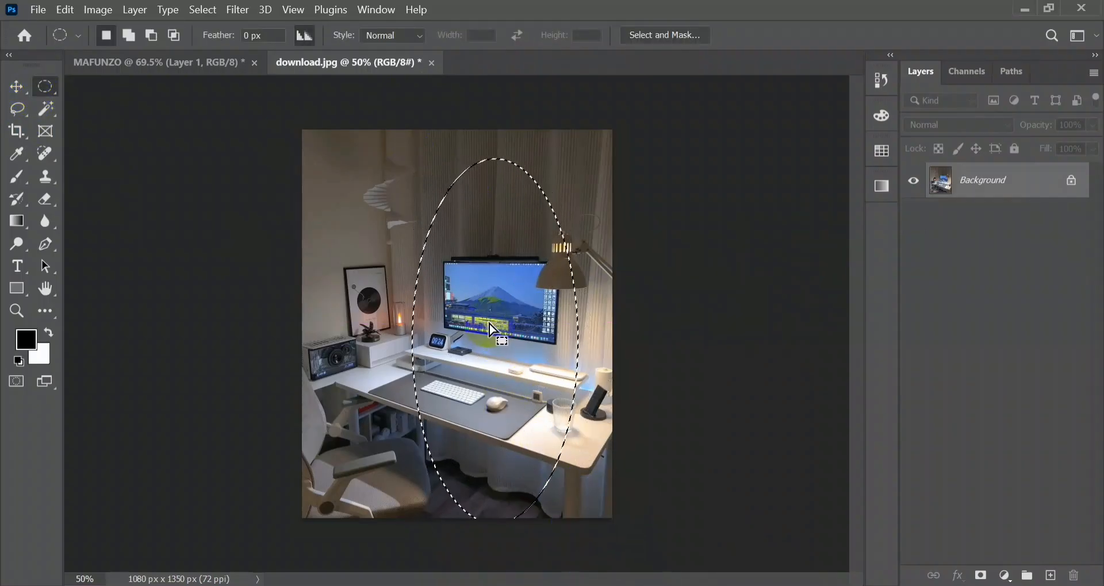
{"action": "left_click", "coordinate": [14, 84]}
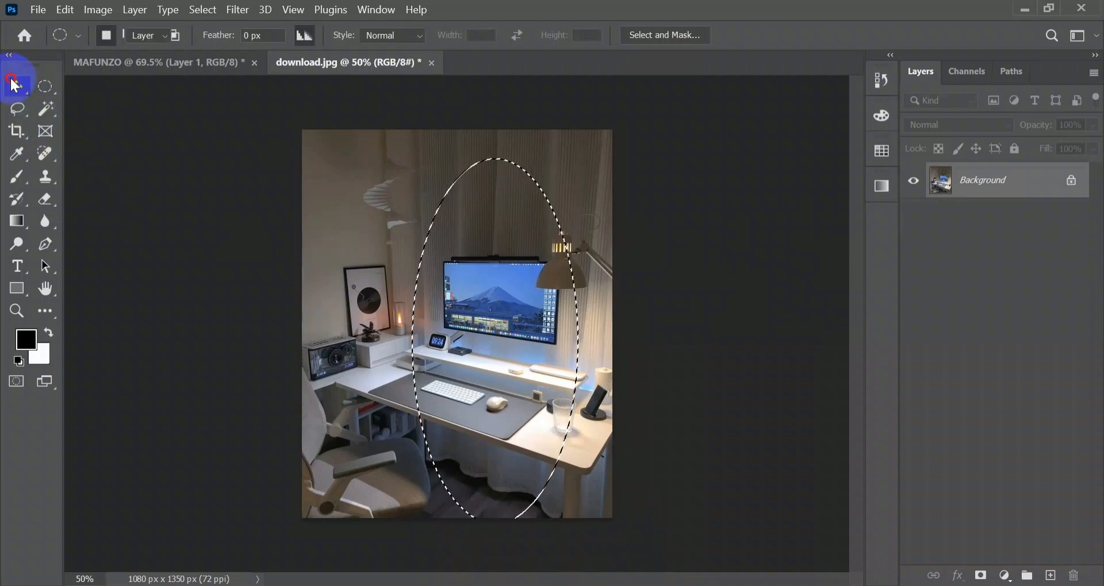
{"action": "left_click_drag", "start_coordinate": [528, 325], "coordinate": [446, 297]}
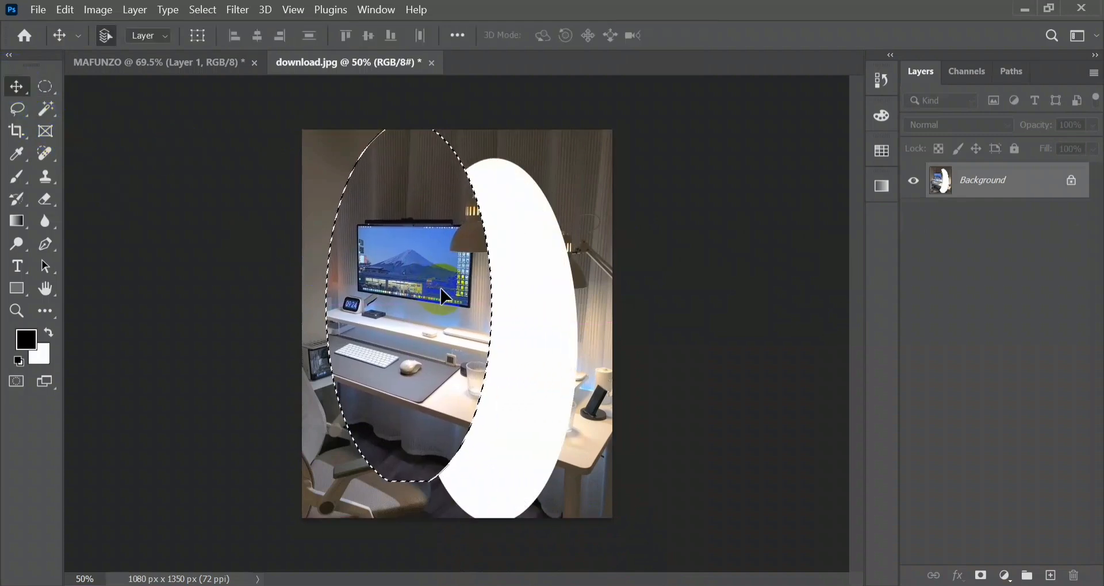
{"action": "key", "text": "ctrl+z"}
{"action": "key", "text": "ctrl+z"}
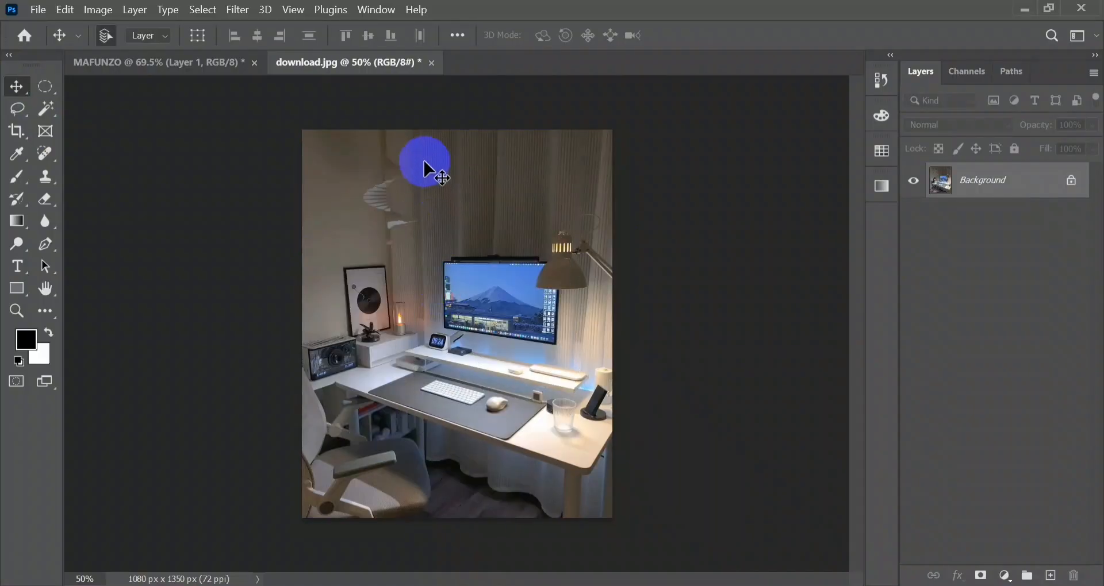
Draw a tall elliptical selection around the monitor and desk, nearly the full height of the photo.
{"action": "left_click", "coordinate": [41, 85]}
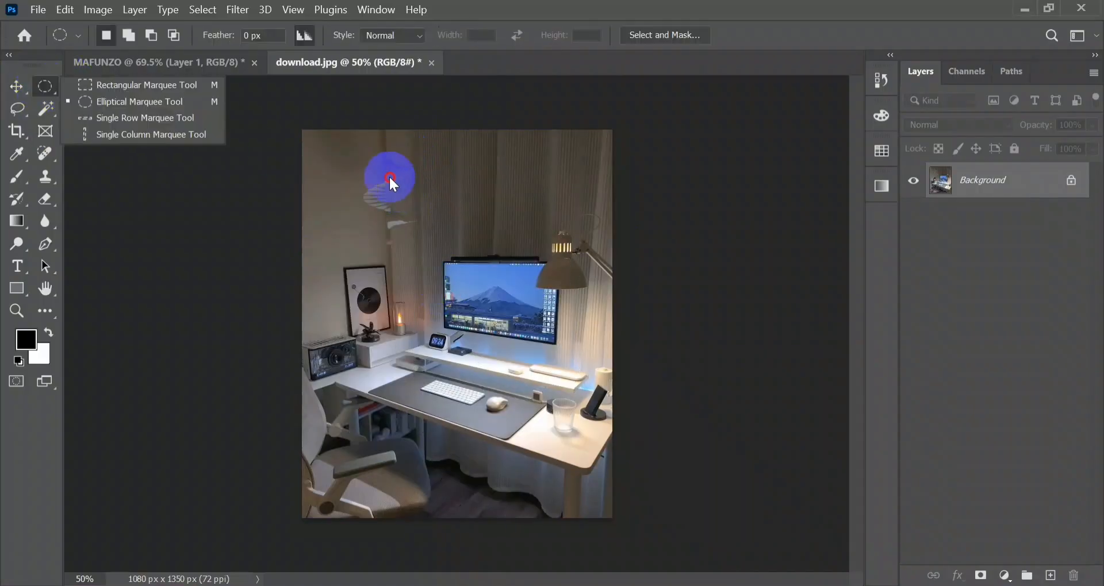
{"action": "left_click", "coordinate": [409, 142]}
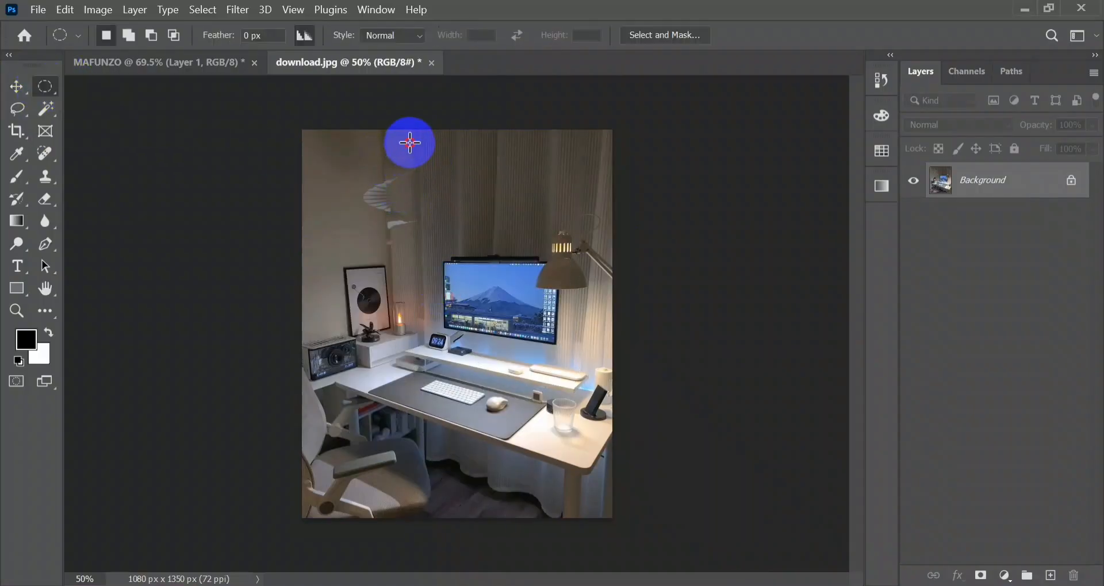
{"action": "left_click_drag", "start_coordinate": [410, 142], "coordinate": [581, 507]}
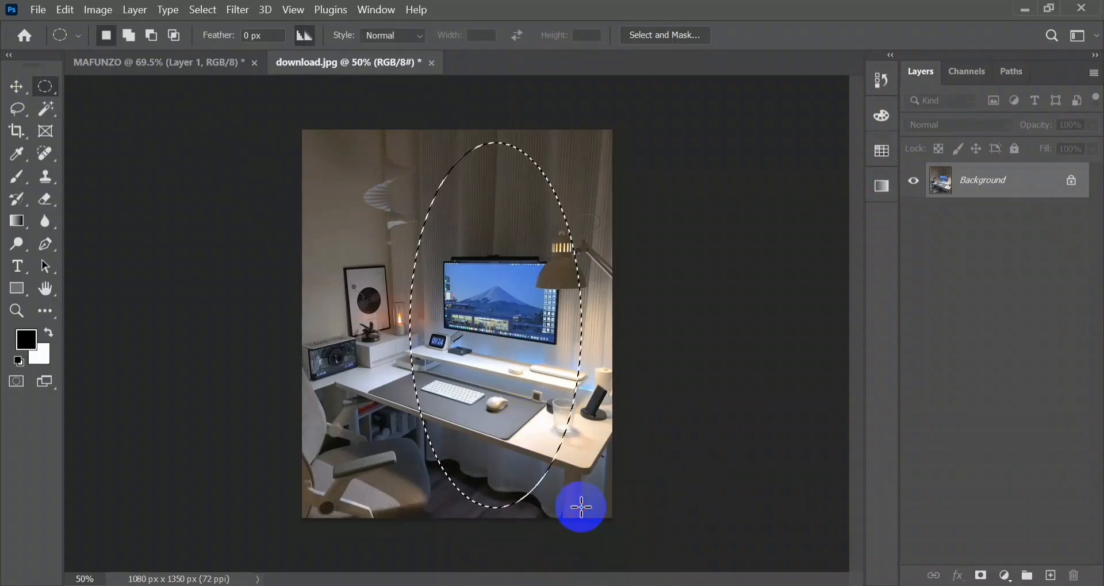
Add a new empty layer above the photo, and invert the elliptical selection with the Background layer active.
{"action": "left_click", "coordinate": [1050, 576]}
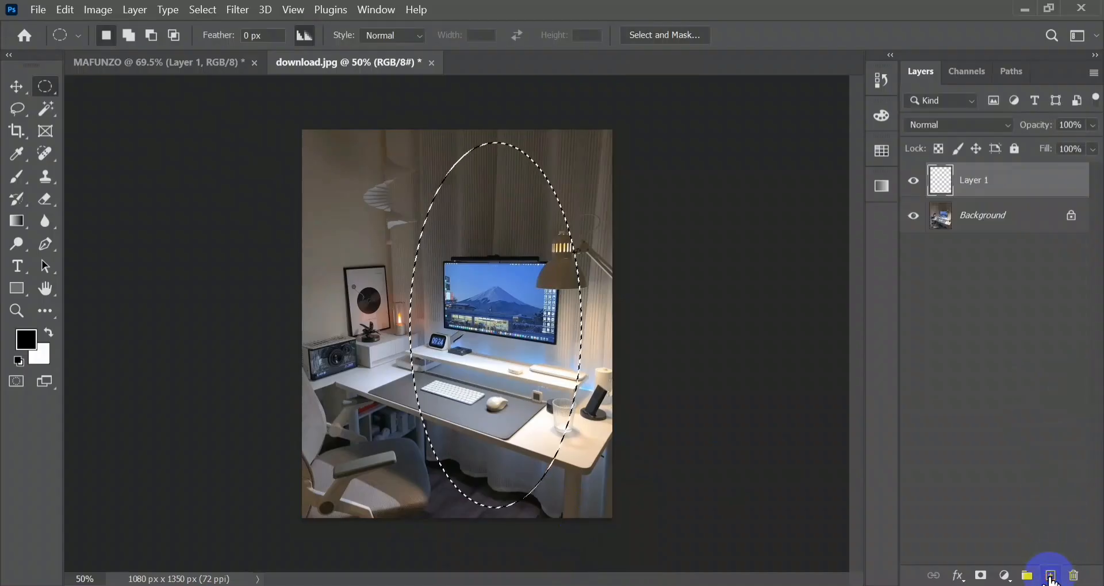
{"action": "left_click", "coordinate": [973, 229]}
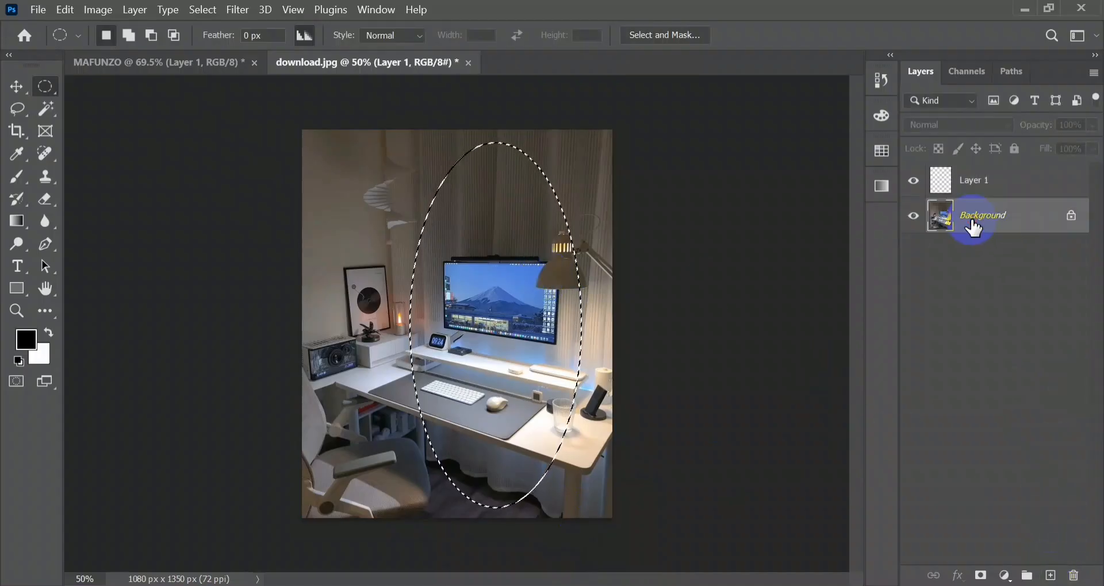
{"action": "right_click", "coordinate": [529, 249]}
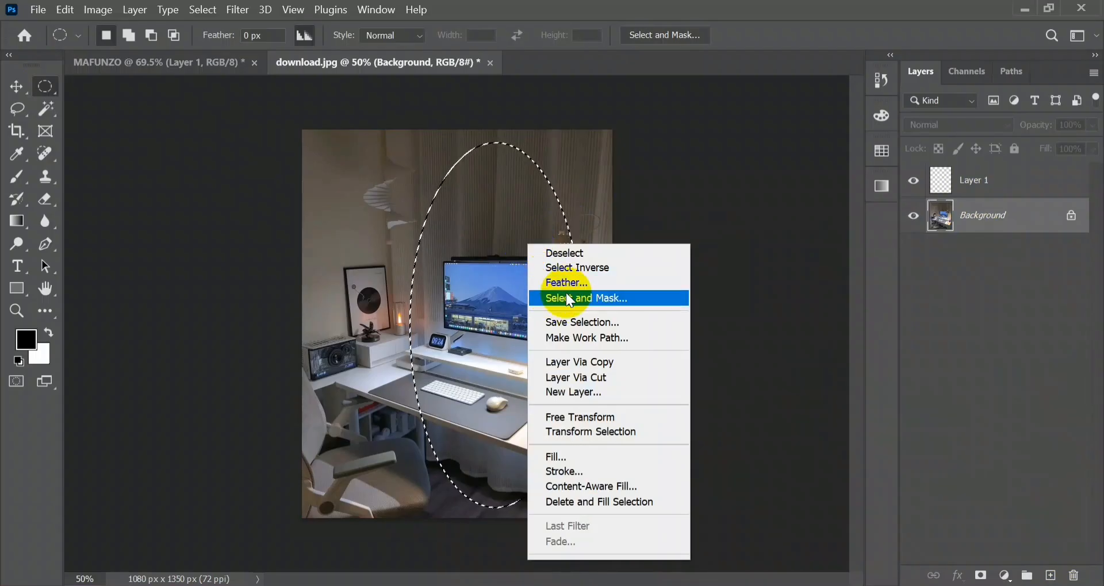
{"action": "left_click", "coordinate": [578, 269]}
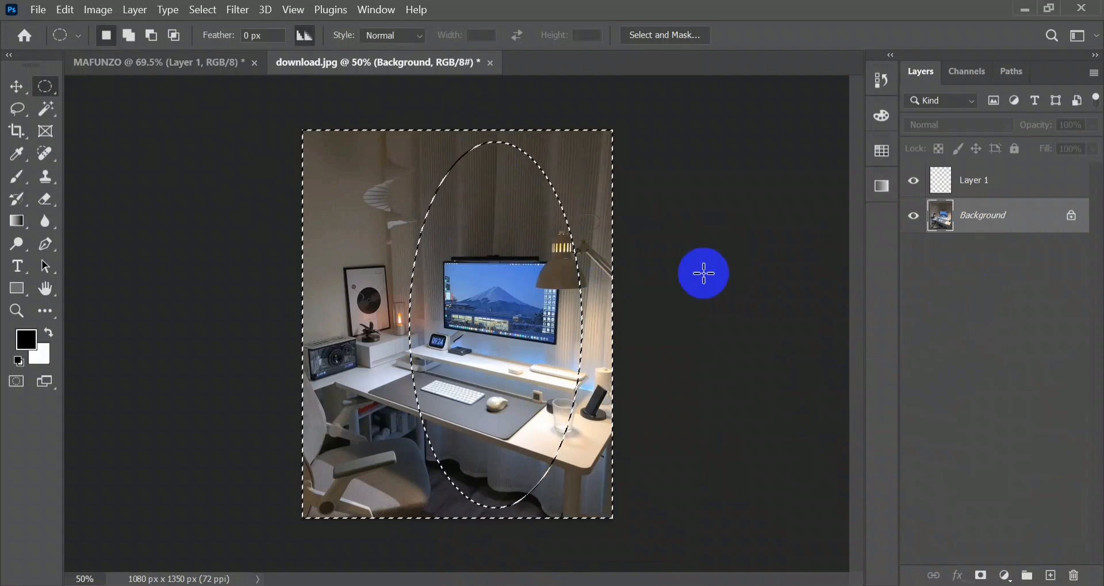
Feather the inverted selection with a radius of 150 pixels.
{"action": "right_click", "coordinate": [476, 227]}
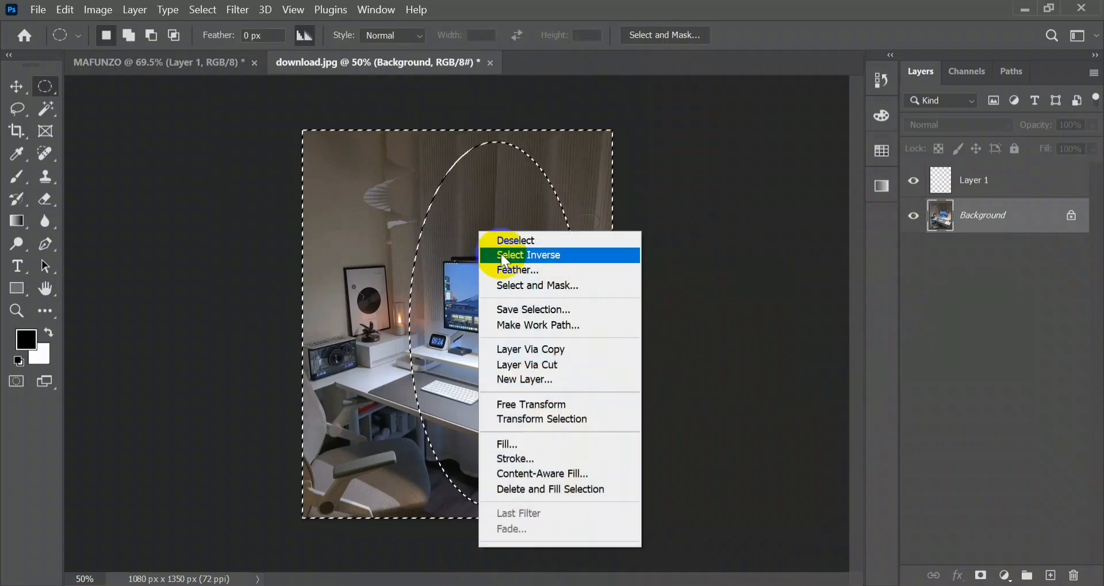
{"action": "left_click", "coordinate": [509, 270]}
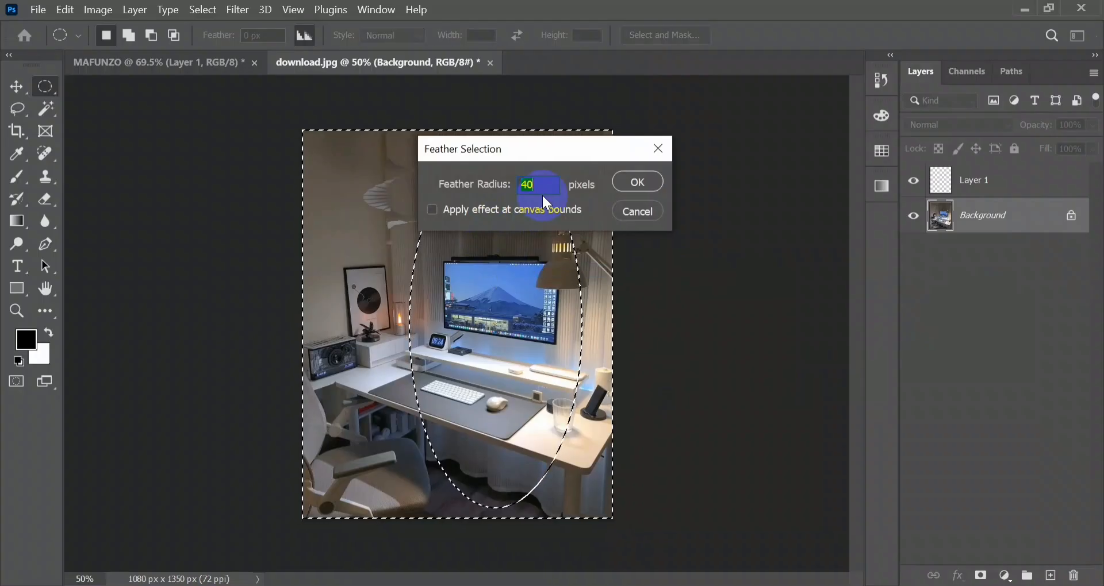
{"action": "type", "text": "200"}
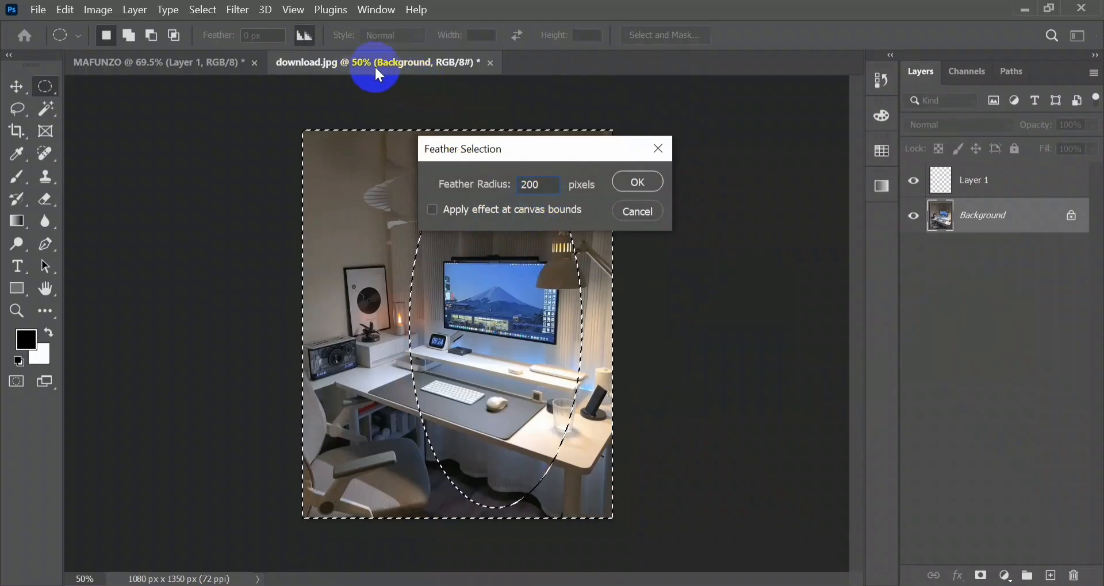
{"action": "left_click", "coordinate": [540, 184]}
{"action": "key", "text": "BackSpace"}
{"action": "key", "text": "BackSpace"}
{"action": "key", "text": "BackSpace"}
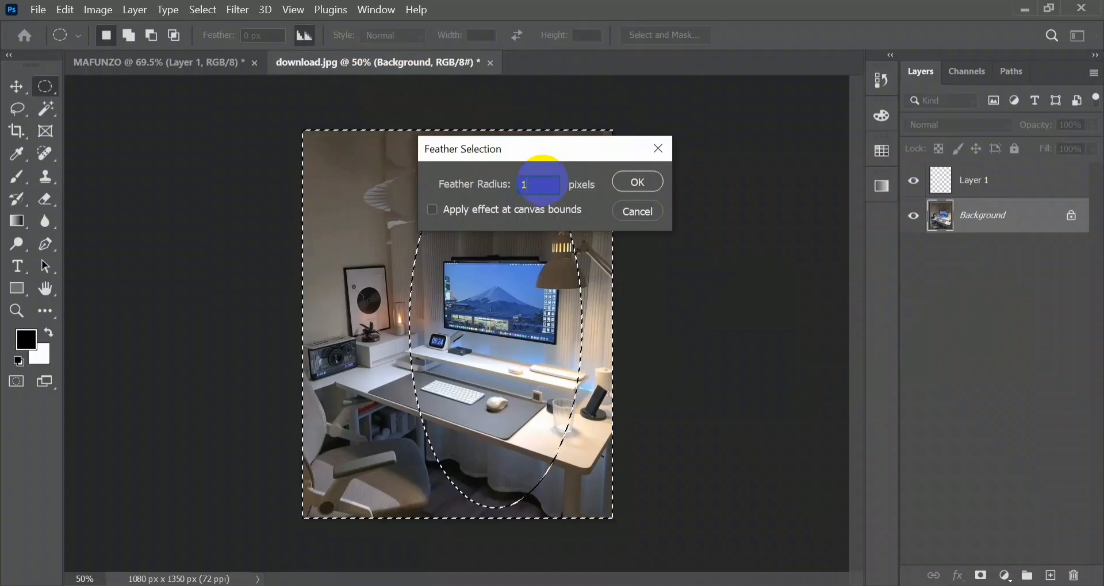
{"action": "type", "text": "150"}
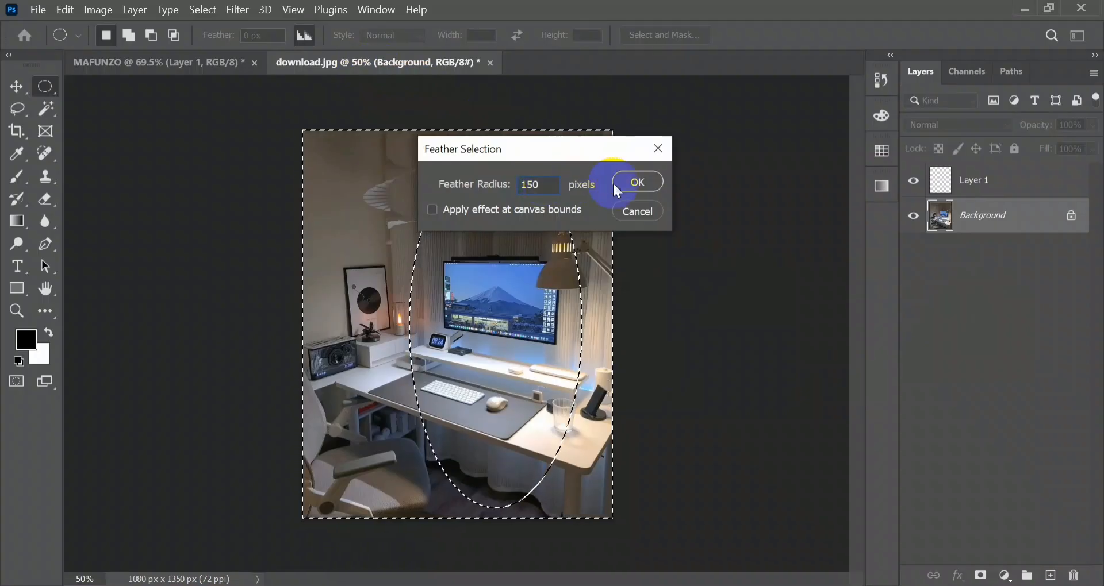
{"action": "left_click", "coordinate": [632, 184]}
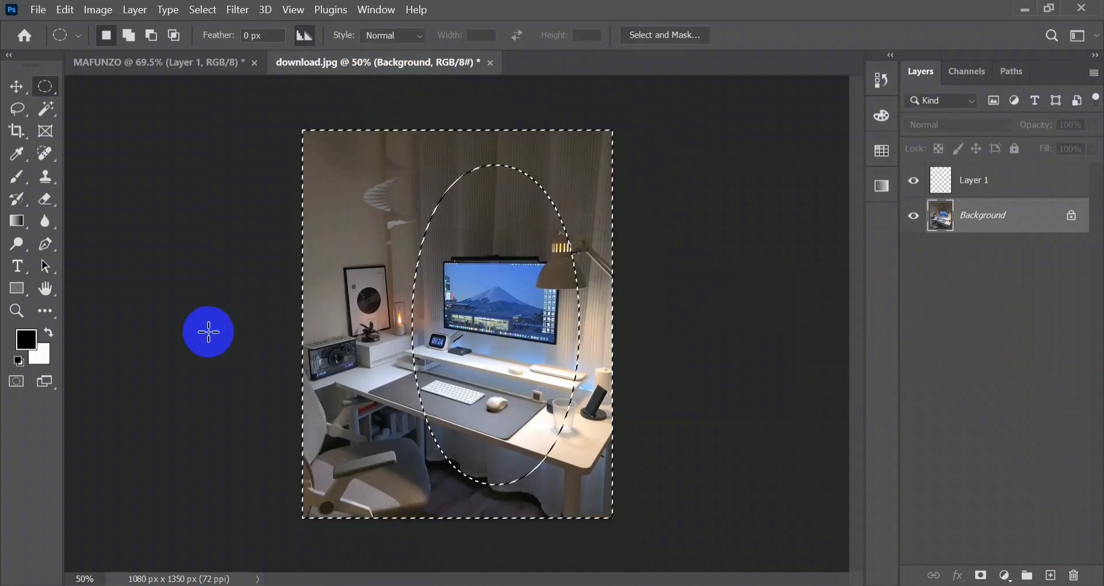
Set the foreground color to a dark red, fill the feathered selection with it, and deselect.
{"action": "left_click", "coordinate": [31, 348]}
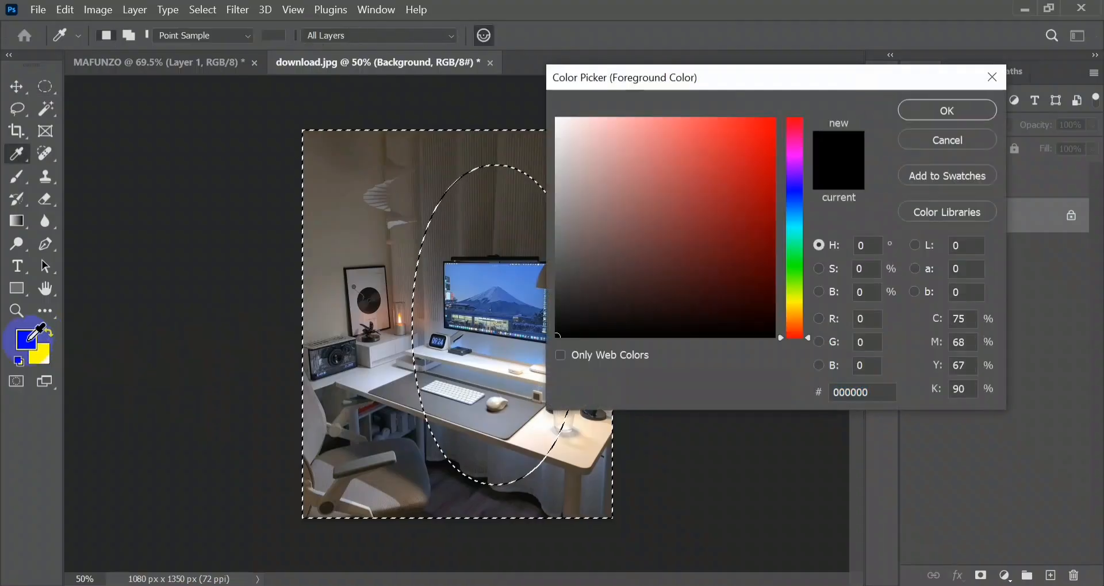
{"action": "left_click", "coordinate": [724, 244]}
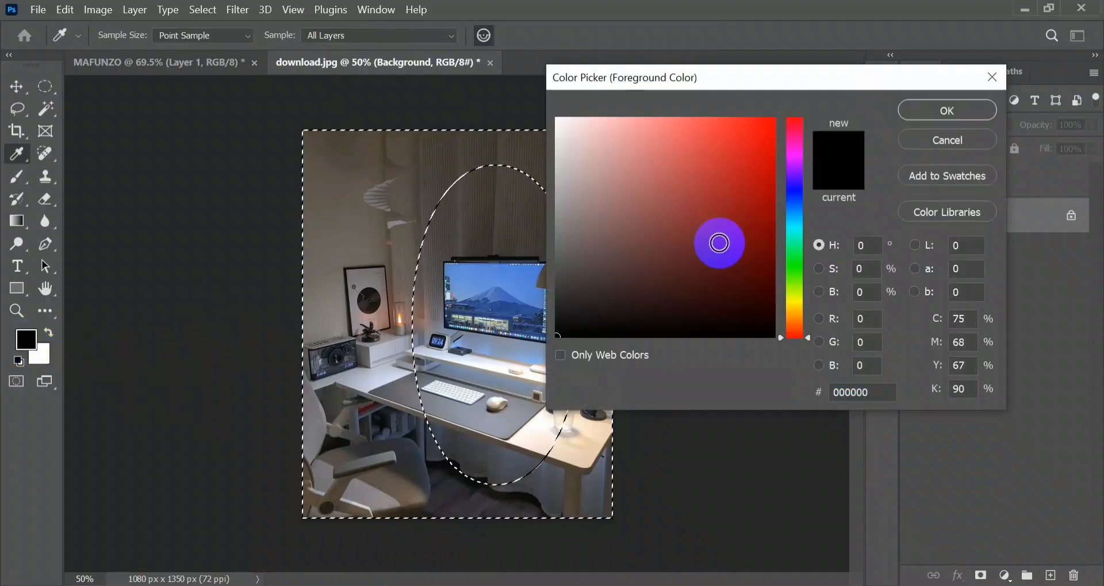
{"action": "left_click", "coordinate": [947, 110]}
{"action": "key", "text": "alt+BackSpace"}
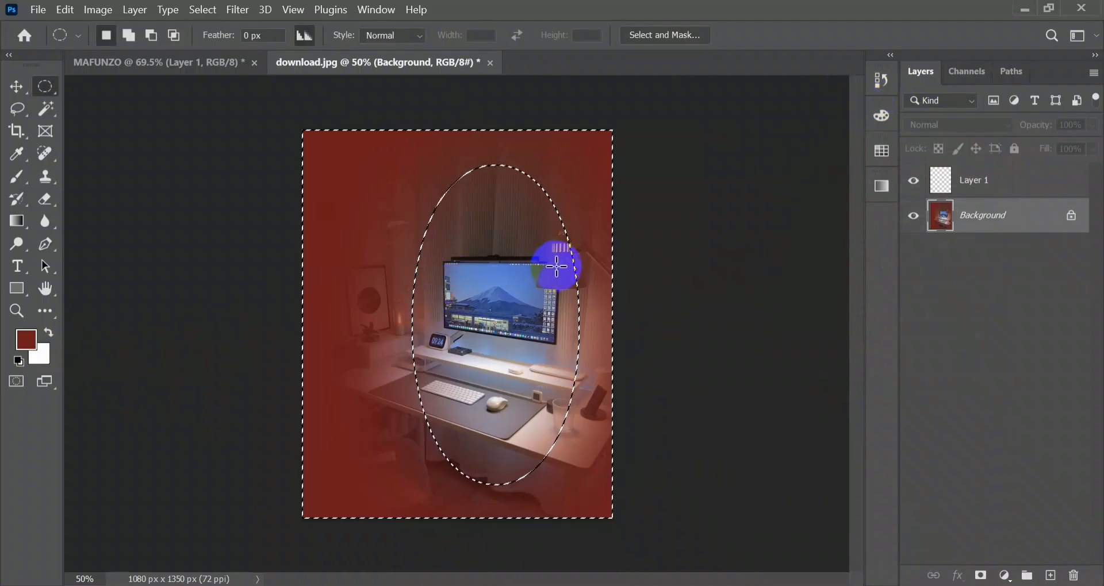
{"action": "key", "text": "ctrl+d"}
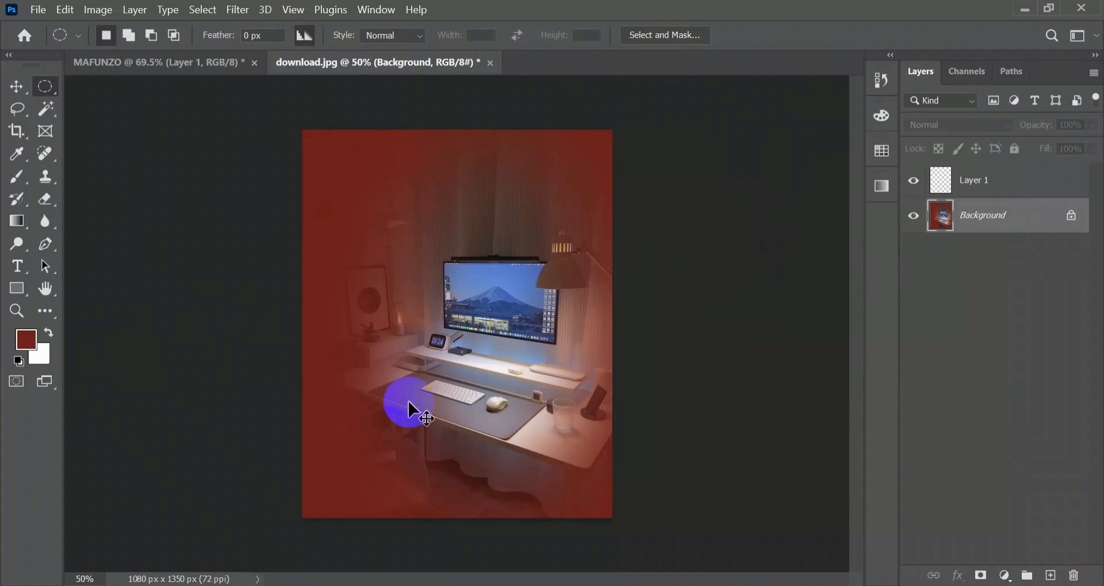
Undo the deselection and the red fill on the Background layer, and fill the feathered selection with dark red on Layer 1 instead.
{"action": "key", "text": "ctrl+z"}
{"action": "key", "text": "ctrl+z"}
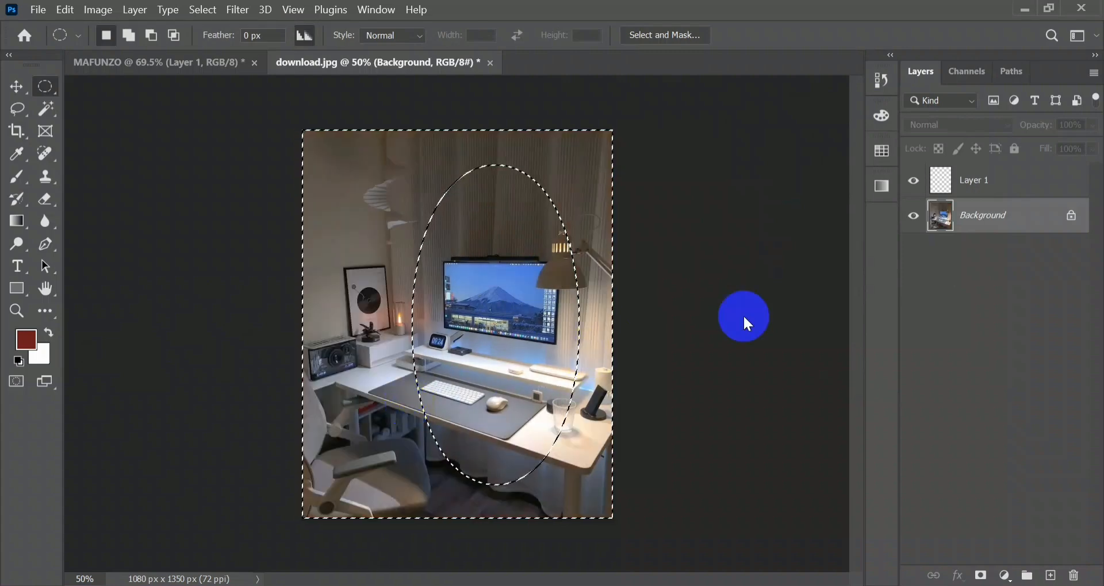
{"action": "left_click", "coordinate": [969, 180]}
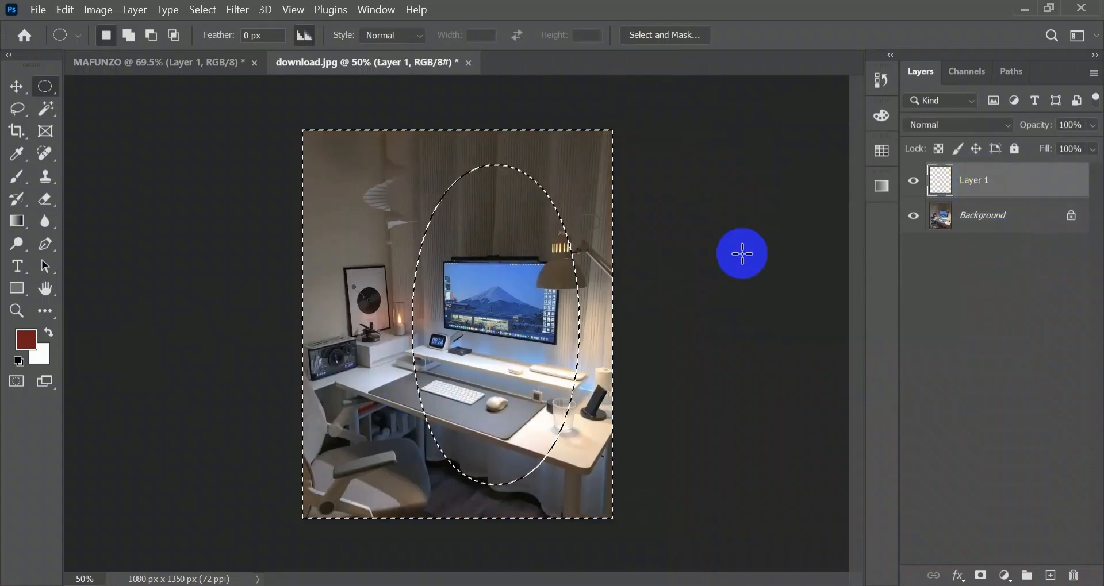
{"action": "key", "text": "alt+BackSpace"}
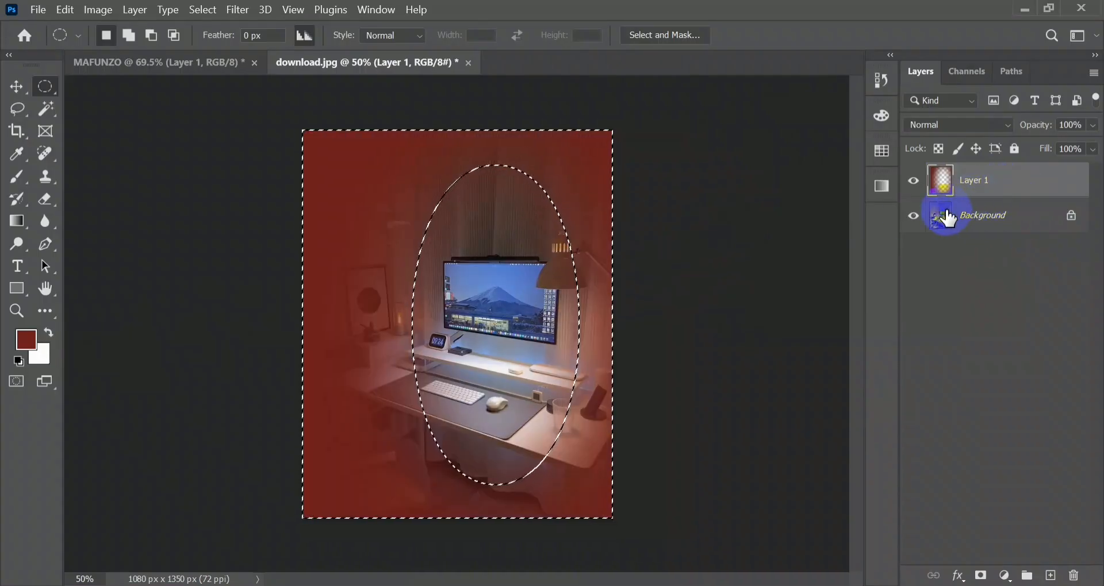
Hide and show Layer 1 to compare the photo with and without the red fill.
{"action": "left_click", "coordinate": [914, 182]}
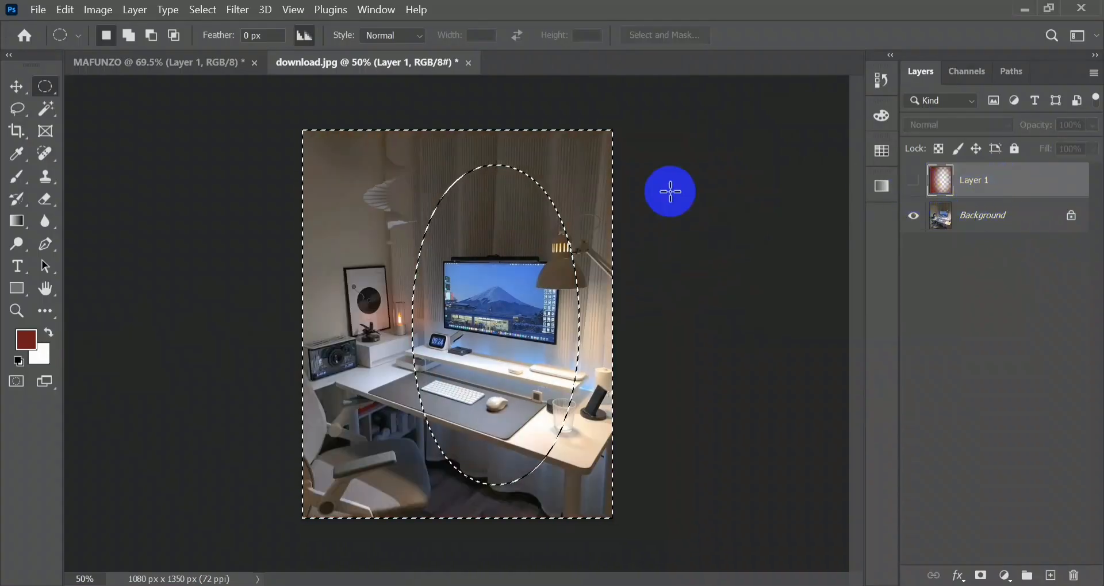
{"action": "left_click", "coordinate": [915, 181]}
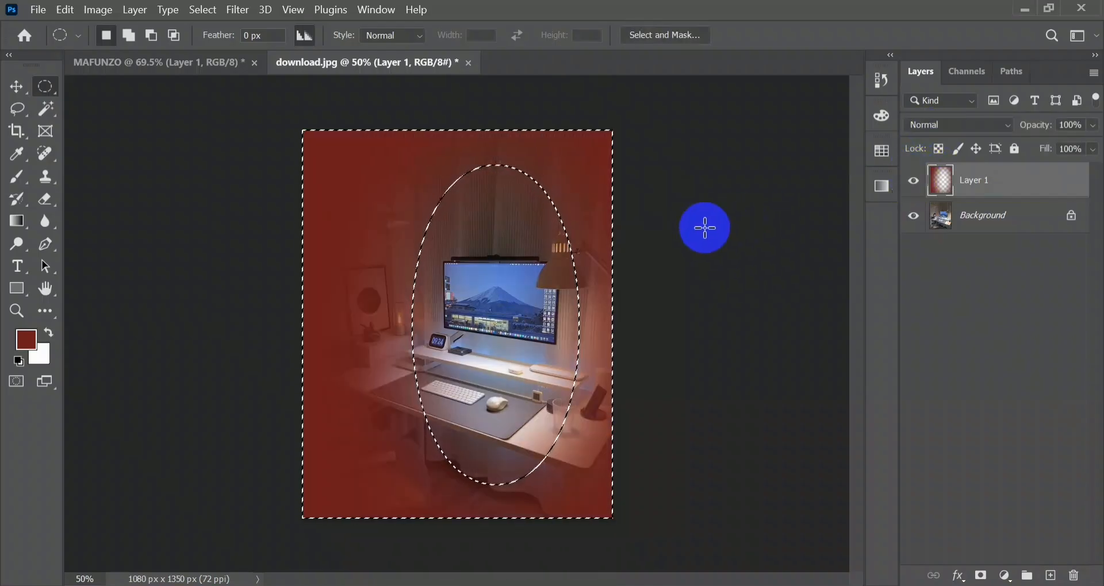
{"action": "key", "text": "ctrl+comma"}
{"action": "key", "text": "ctrl+comma"}
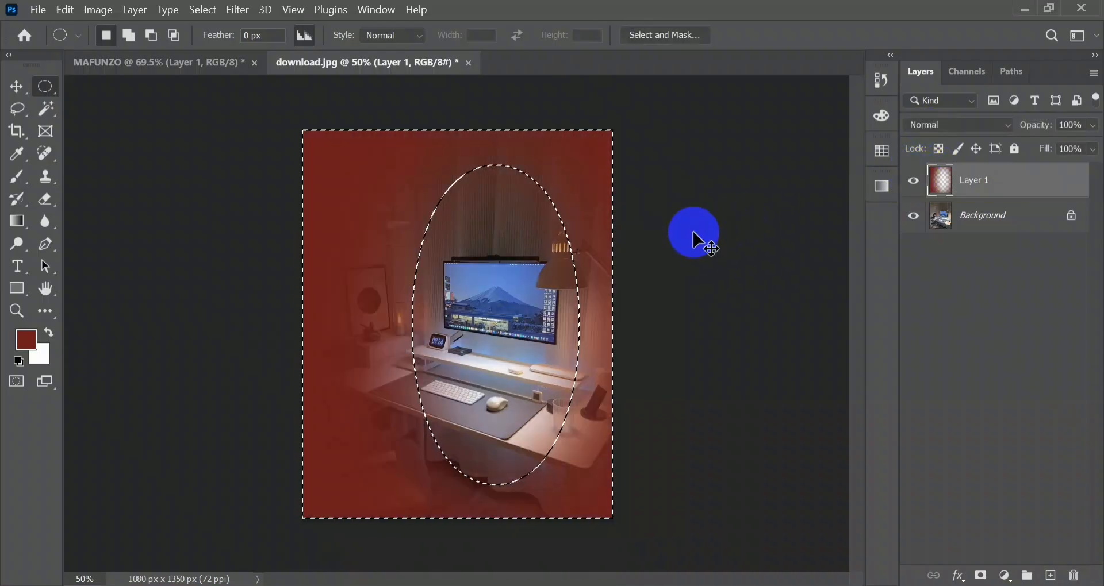
Clear the red fill from Layer 1, deselect, and delete the layer.
{"action": "key", "text": "Delete"}
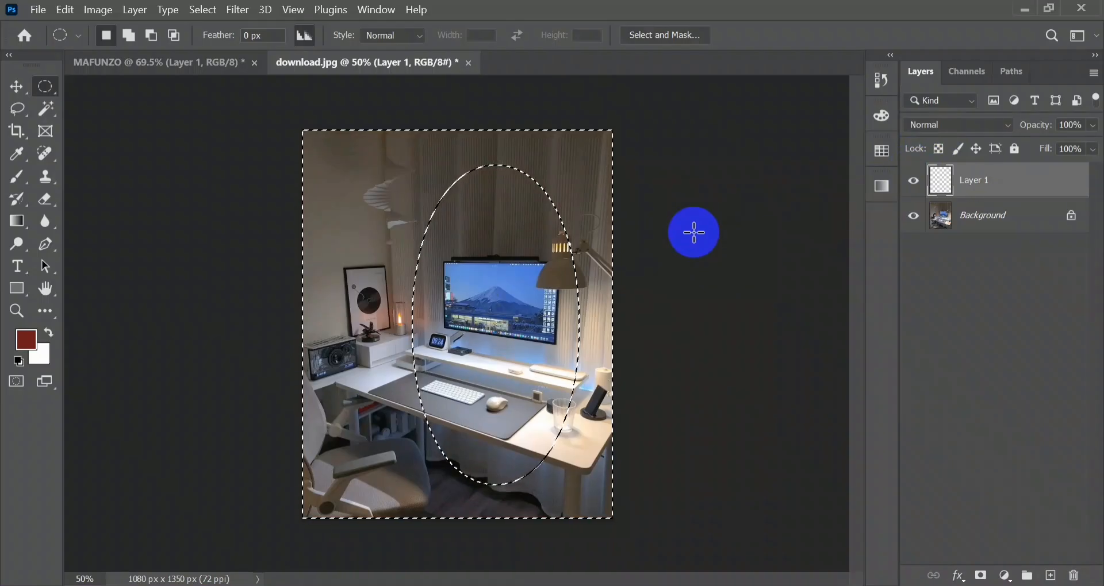
{"action": "key", "text": "ctrl+d"}
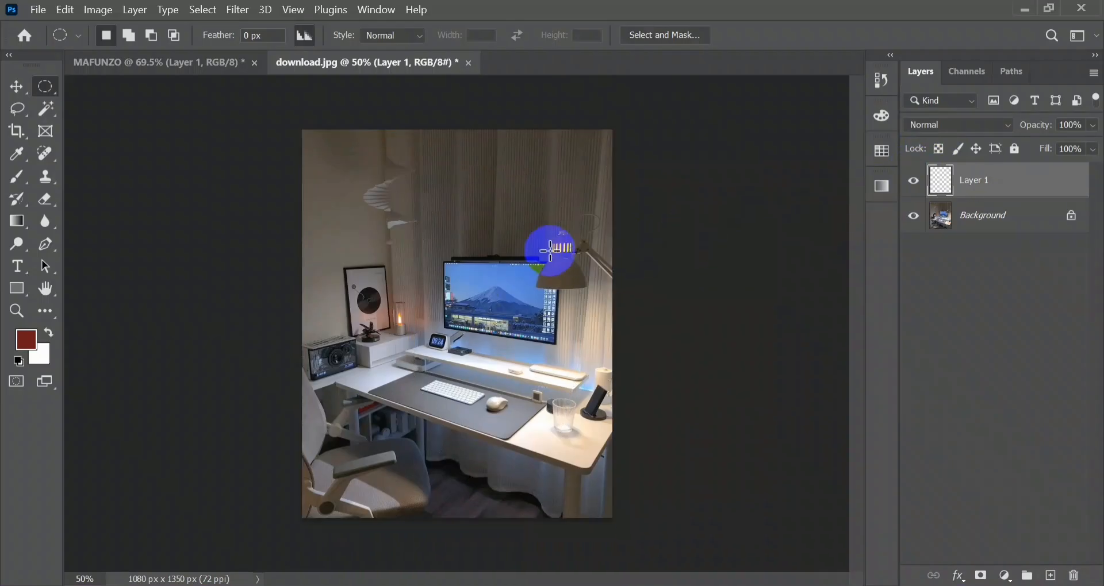
{"action": "left_click", "coordinate": [976, 181]}
{"action": "key", "text": "Delete"}
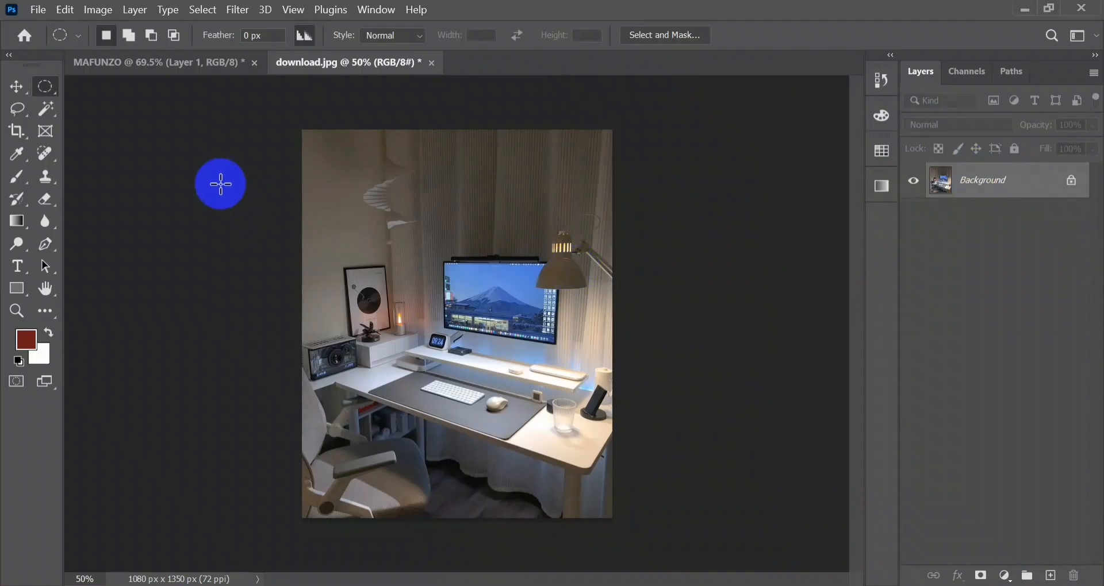
Set the Rectangular Marquee tool's style to Normal and select about the lower half of the photo across its full width.
{"action": "right_click", "coordinate": [48, 86]}
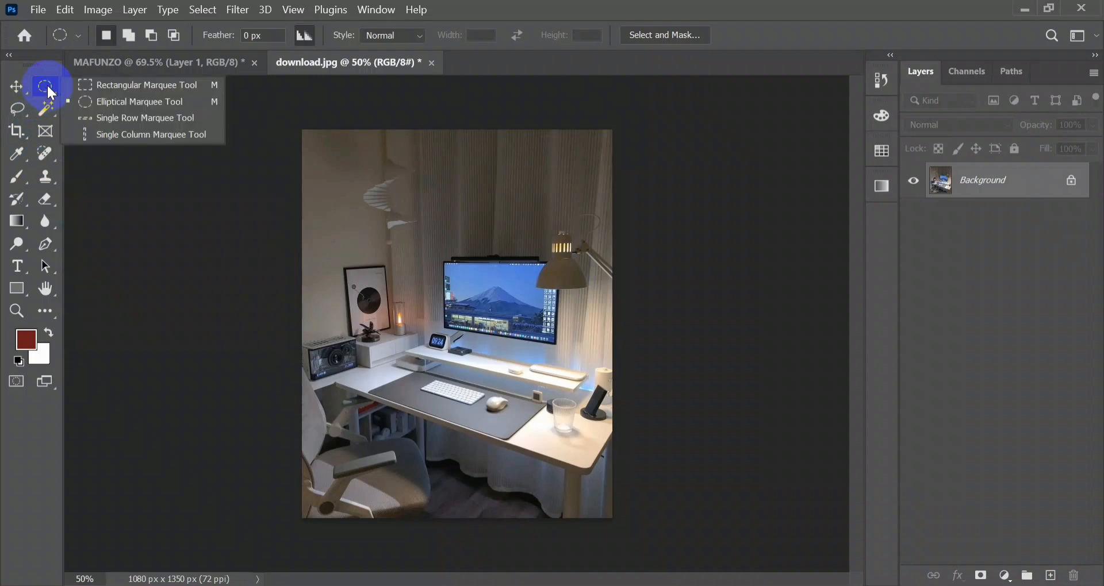
{"action": "left_click", "coordinate": [111, 90]}
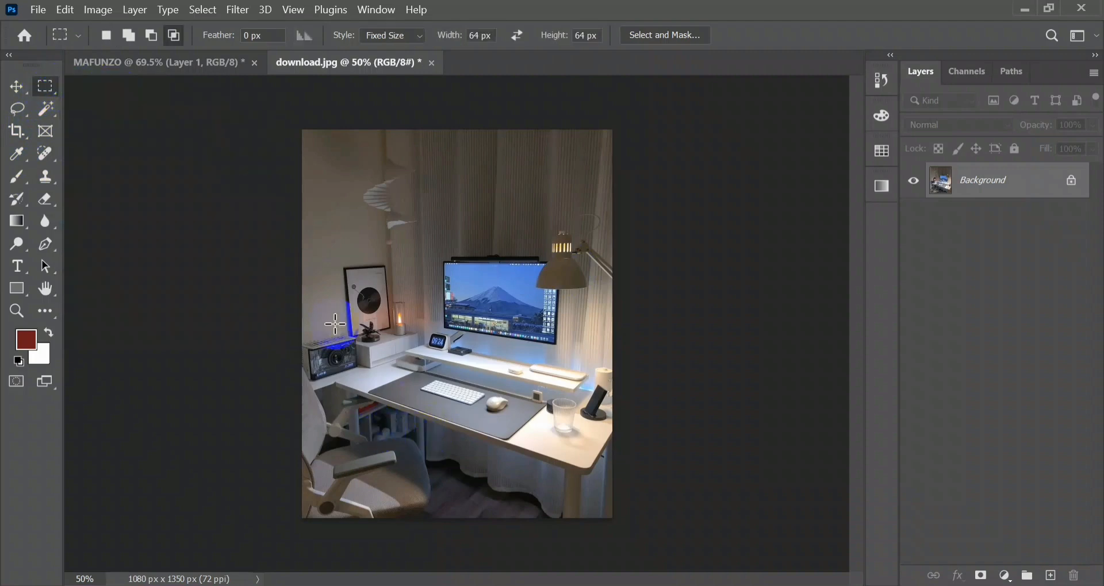
{"action": "left_click_drag", "start_coordinate": [293, 333], "coordinate": [597, 515]}
{"action": "left_click", "coordinate": [598, 516]}
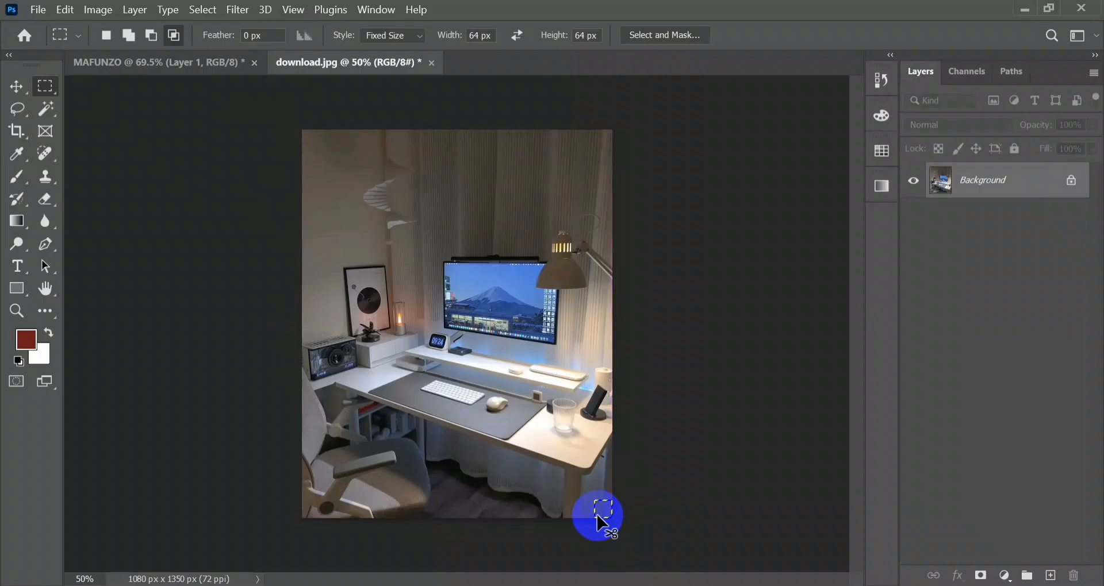
{"action": "left_click", "coordinate": [414, 34]}
{"action": "left_click", "coordinate": [396, 51]}
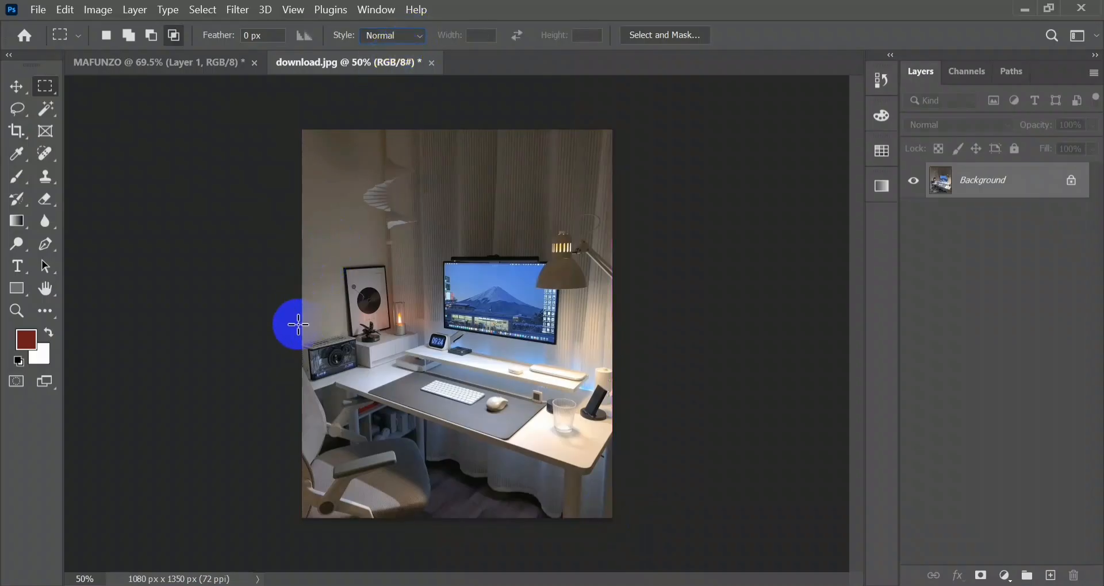
{"action": "left_click_drag", "start_coordinate": [292, 323], "coordinate": [613, 522]}
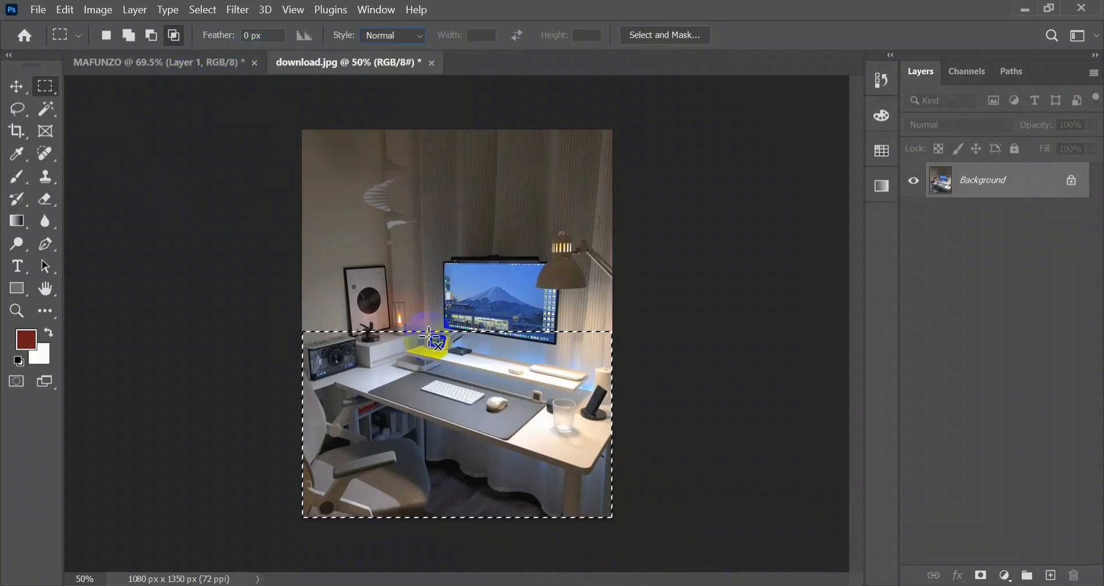
Feather the rectangular selection with a radius of 100 pixels and fill it with the dark red foreground color.
{"action": "right_click", "coordinate": [426, 365]}
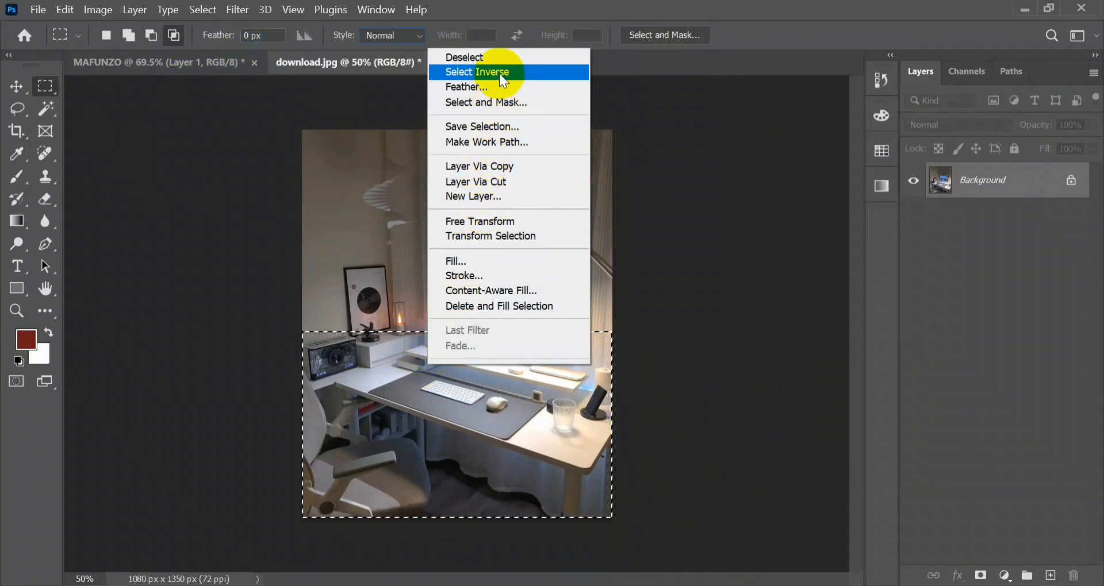
{"action": "left_click", "coordinate": [480, 87]}
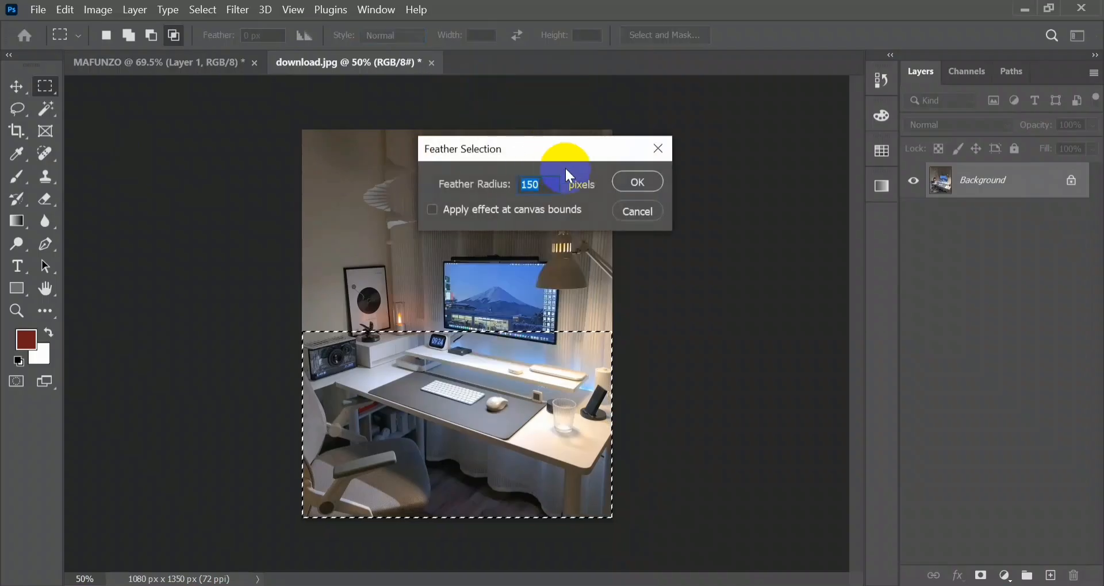
{"action": "left_click", "coordinate": [541, 184]}
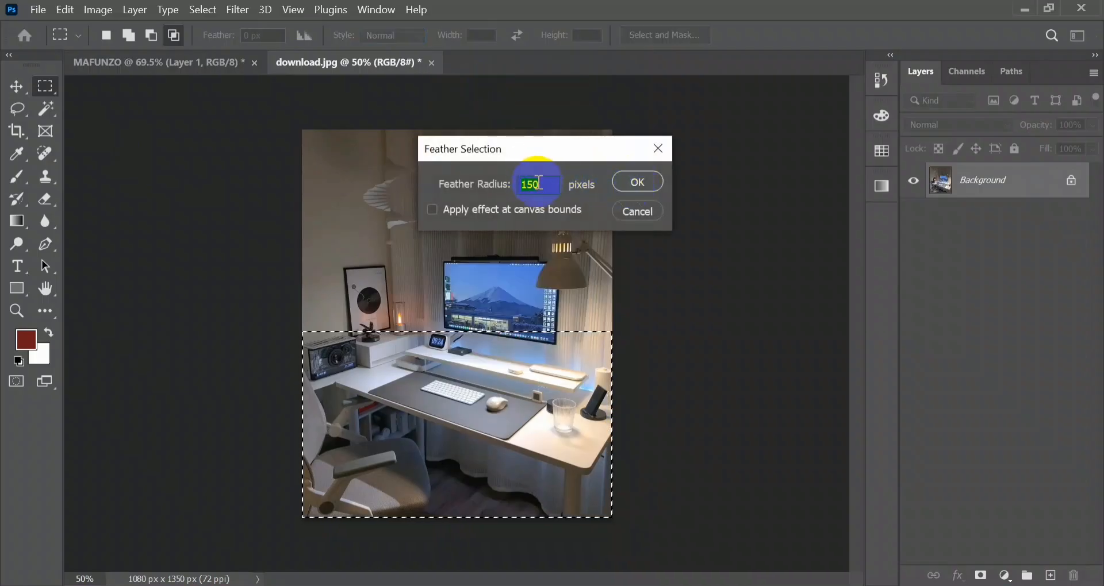
{"action": "key", "text": "Down"}
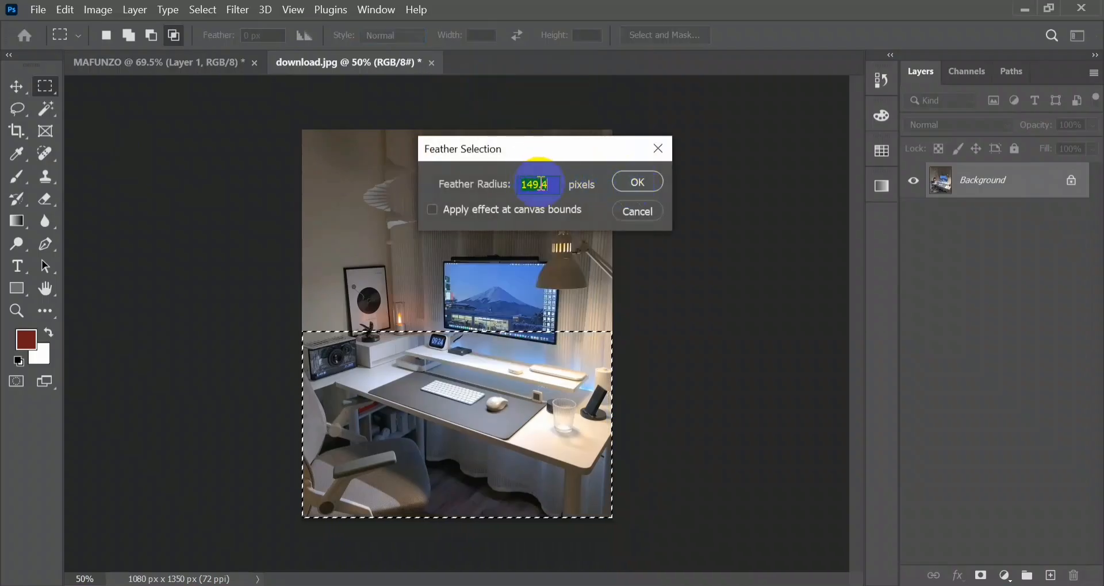
{"action": "type", "text": "100"}
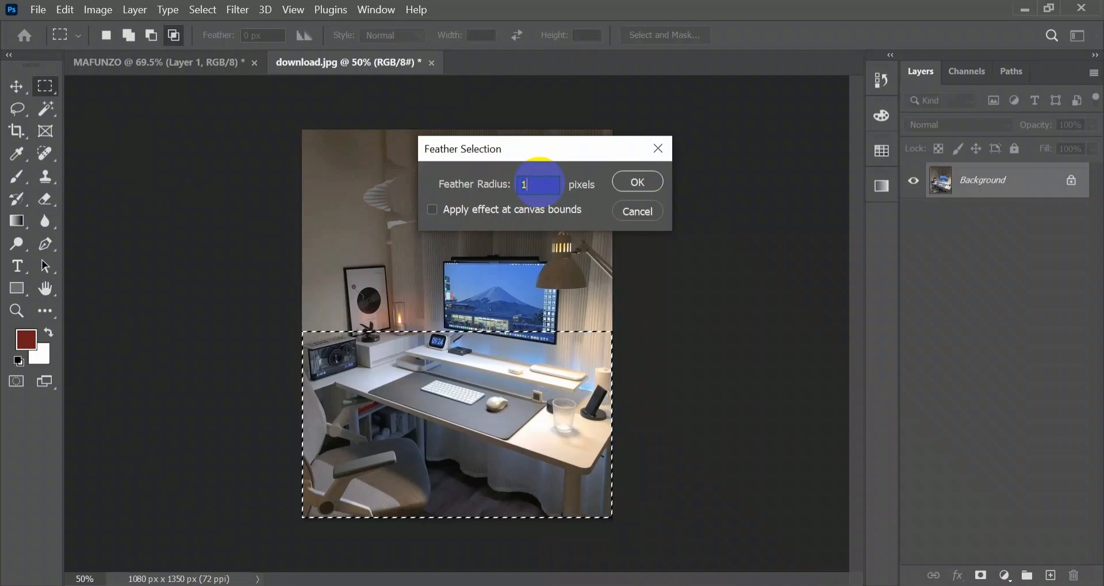
{"action": "left_click", "coordinate": [636, 184]}
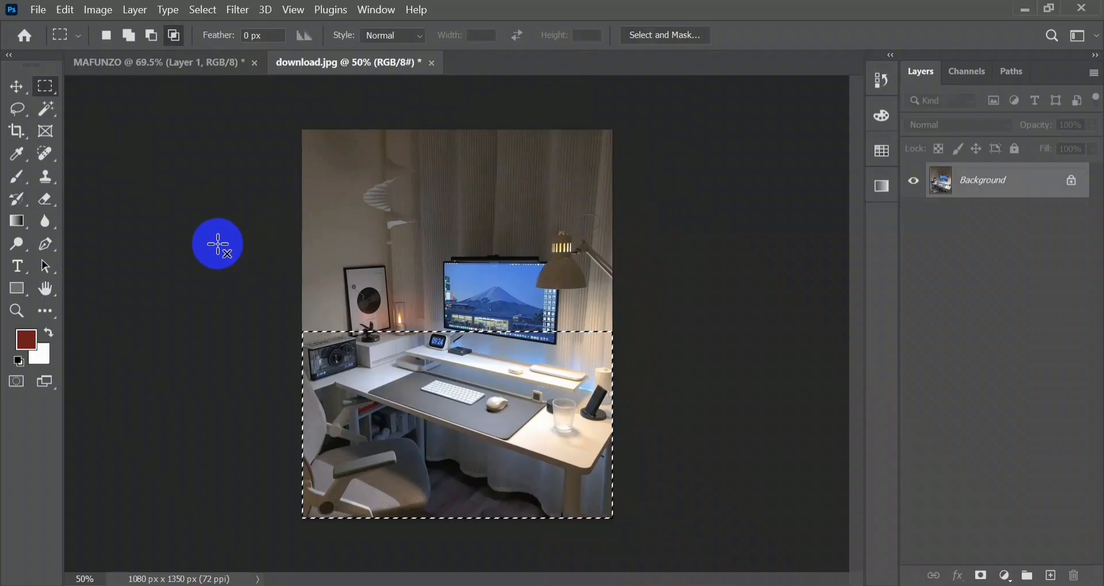
{"action": "key", "text": "alt+BackSpace"}
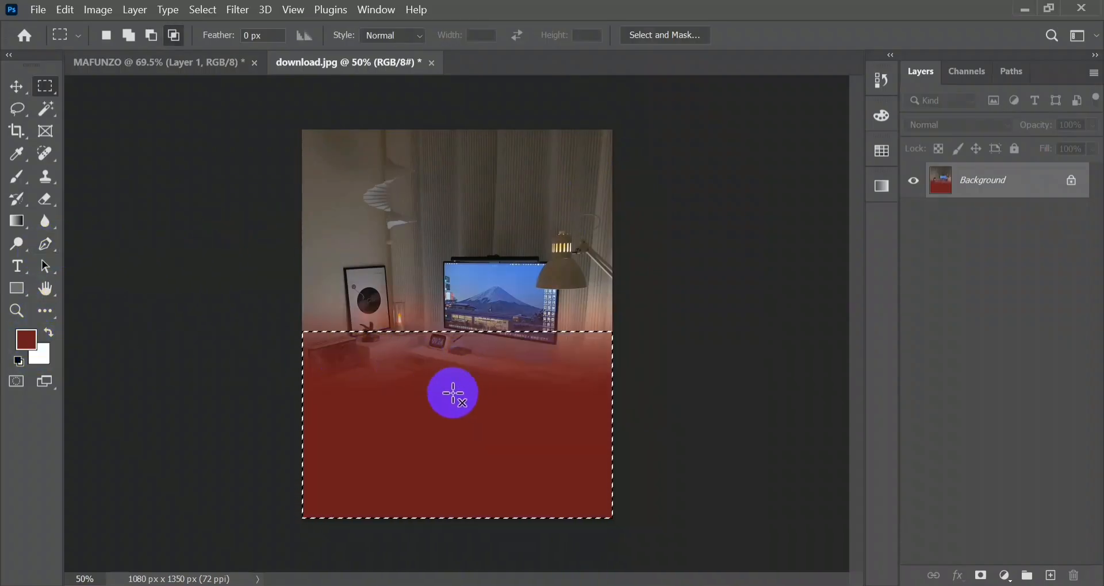
Undo the red fill and feather the rectangular selection again with a radius of 200 pixels.
{"action": "key", "text": "ctrl+z"}
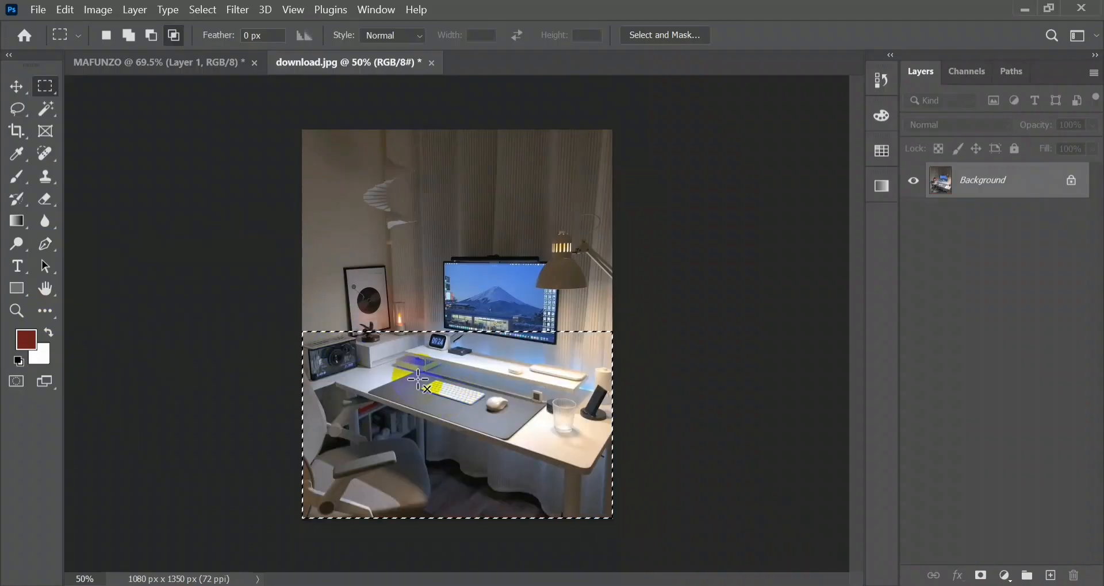
{"action": "right_click", "coordinate": [418, 381]}
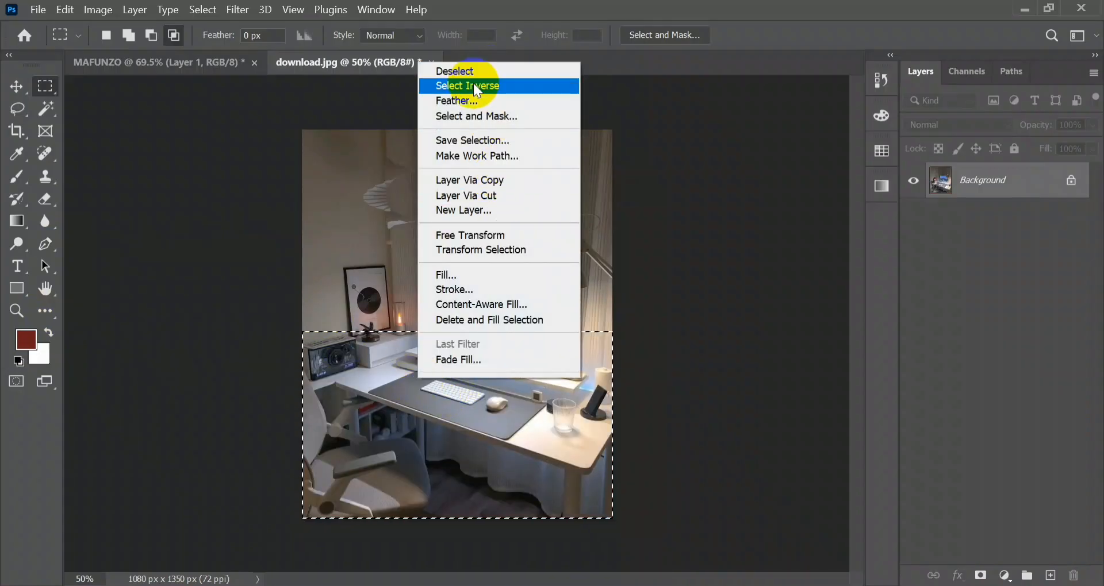
{"action": "left_click", "coordinate": [468, 102]}
{"action": "double_click", "coordinate": [539, 184]}
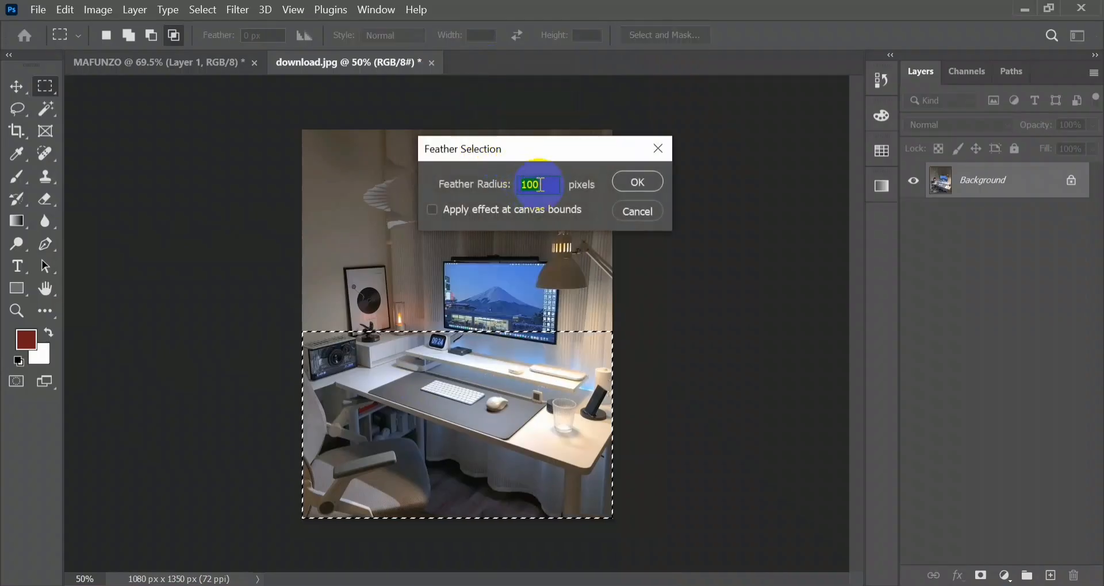
{"action": "type", "text": "200"}
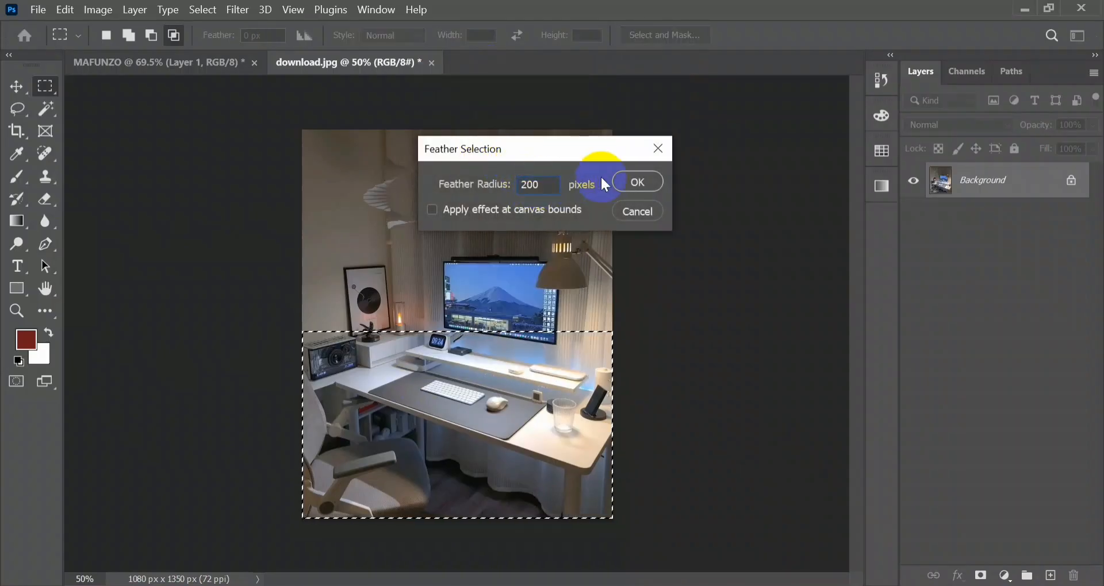
{"action": "left_click", "coordinate": [623, 183]}
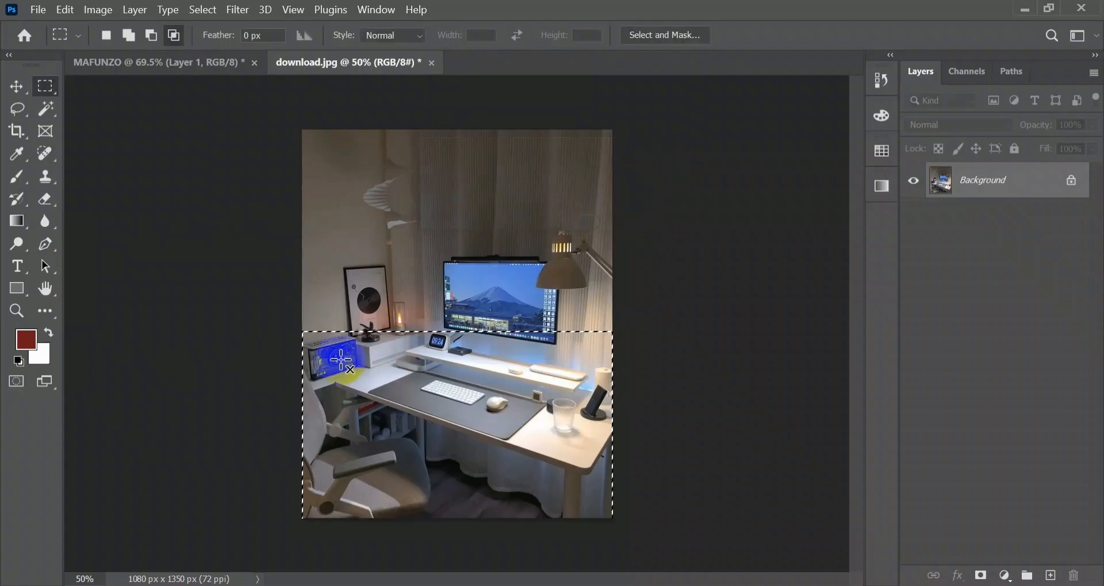
Fill the more softly feathered selection with the dark red foreground color and deselect.
{"action": "key", "text": "alt+BackSpace"}
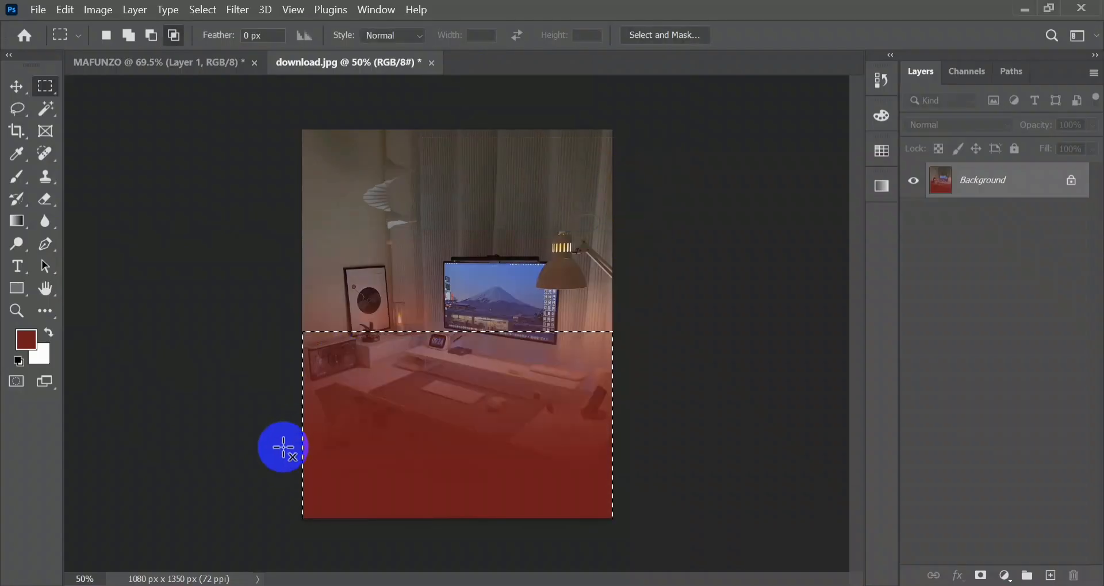
{"action": "key", "text": "ctrl+d"}
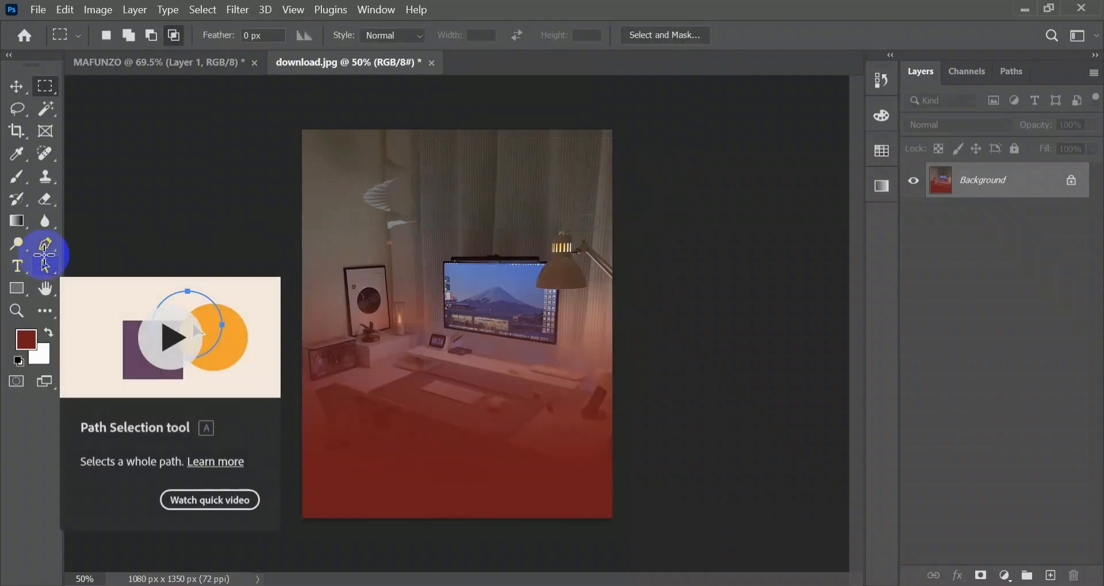